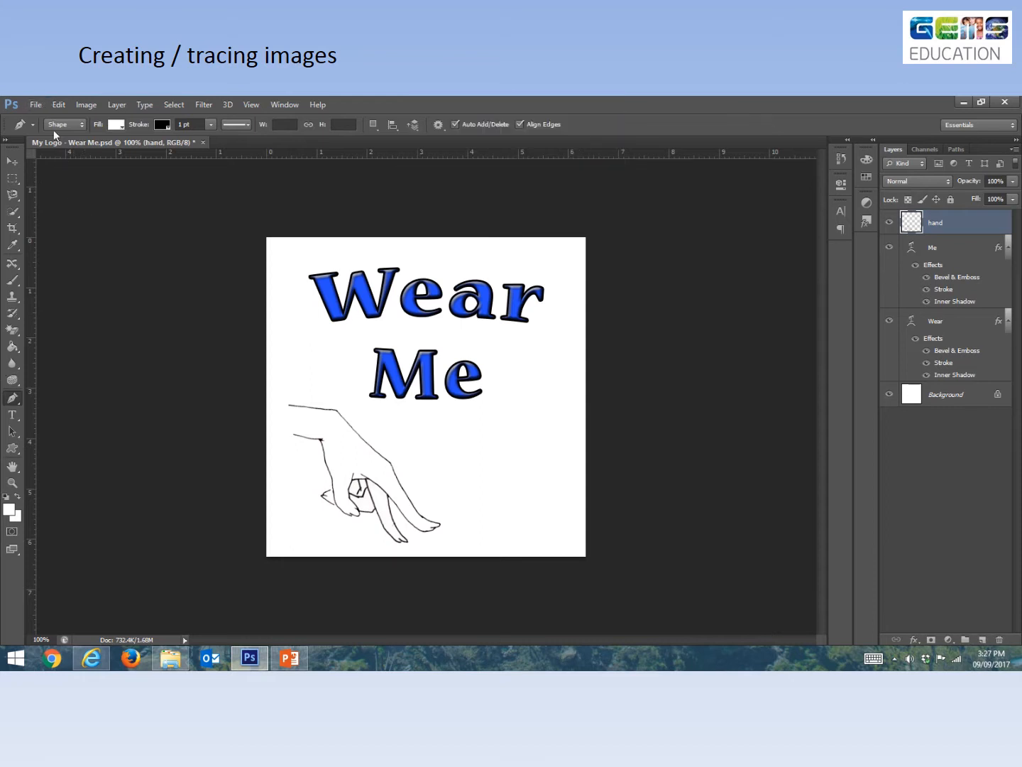
- Open the "hip hop kid" image from the Graphics folder
click(36, 106)
click(47, 131)
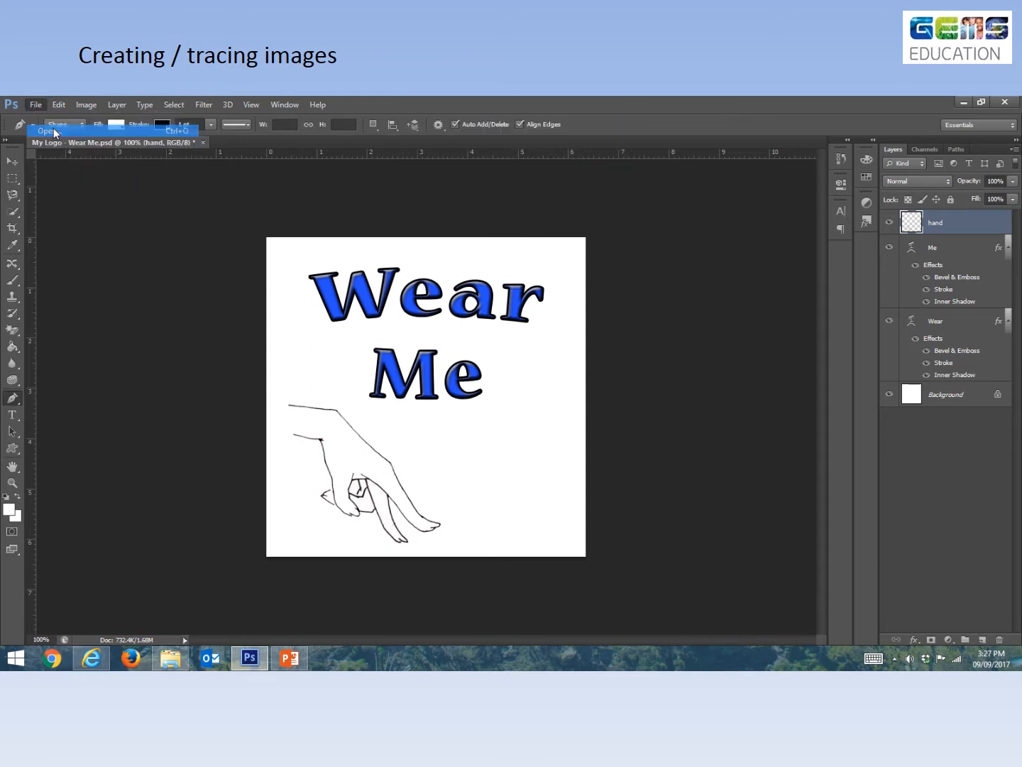
click(259, 234)
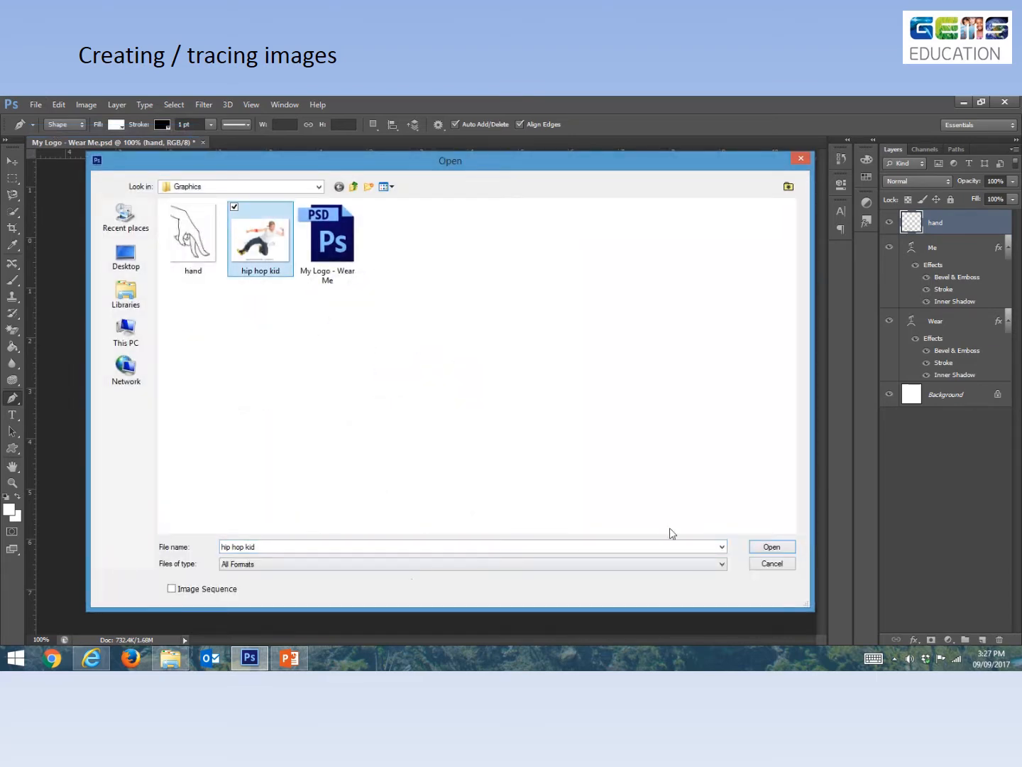
click(772, 547)
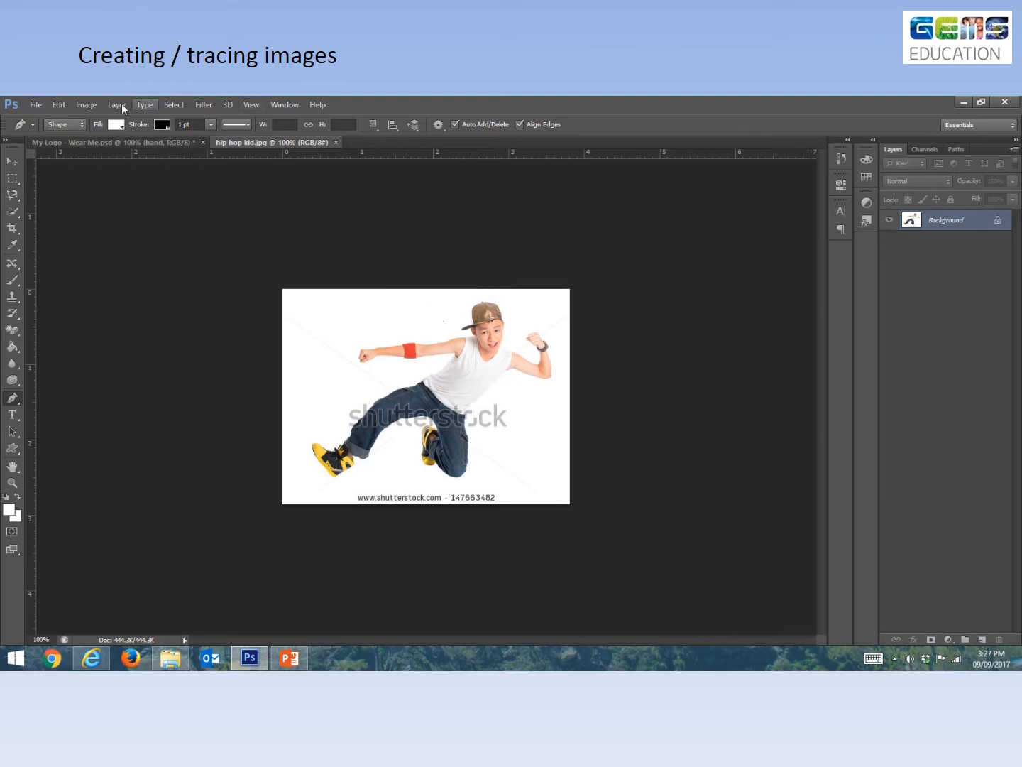
- Resize the image to 250 percent in both width and height
click(85, 105)
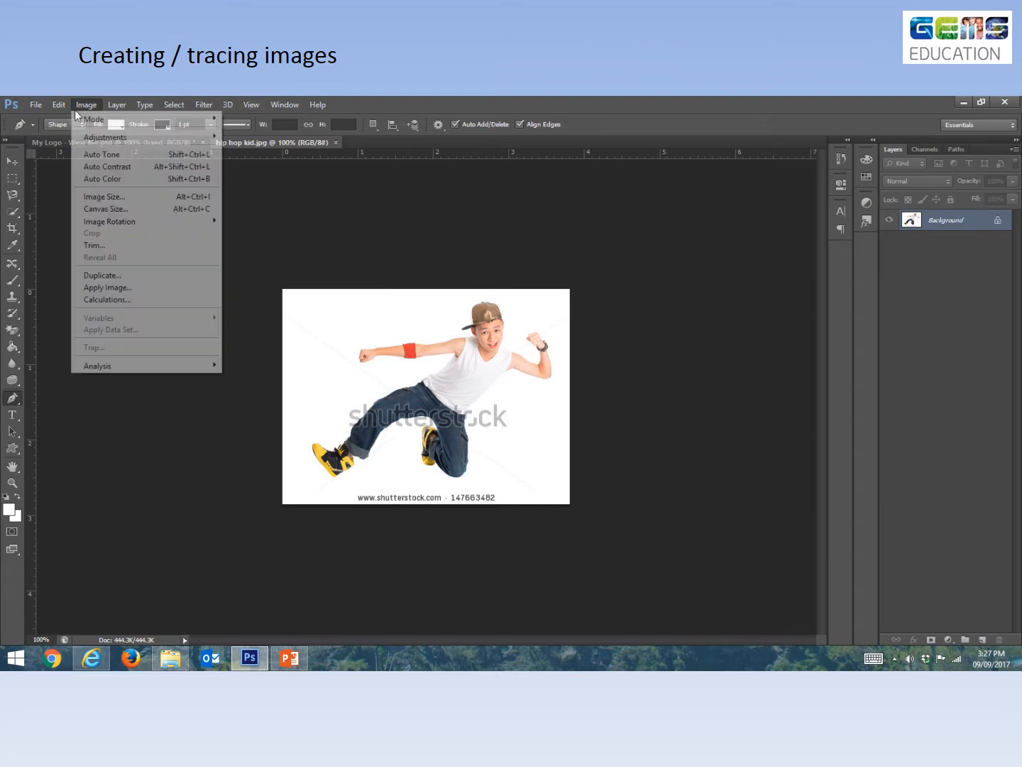
click(127, 196)
click(490, 250)
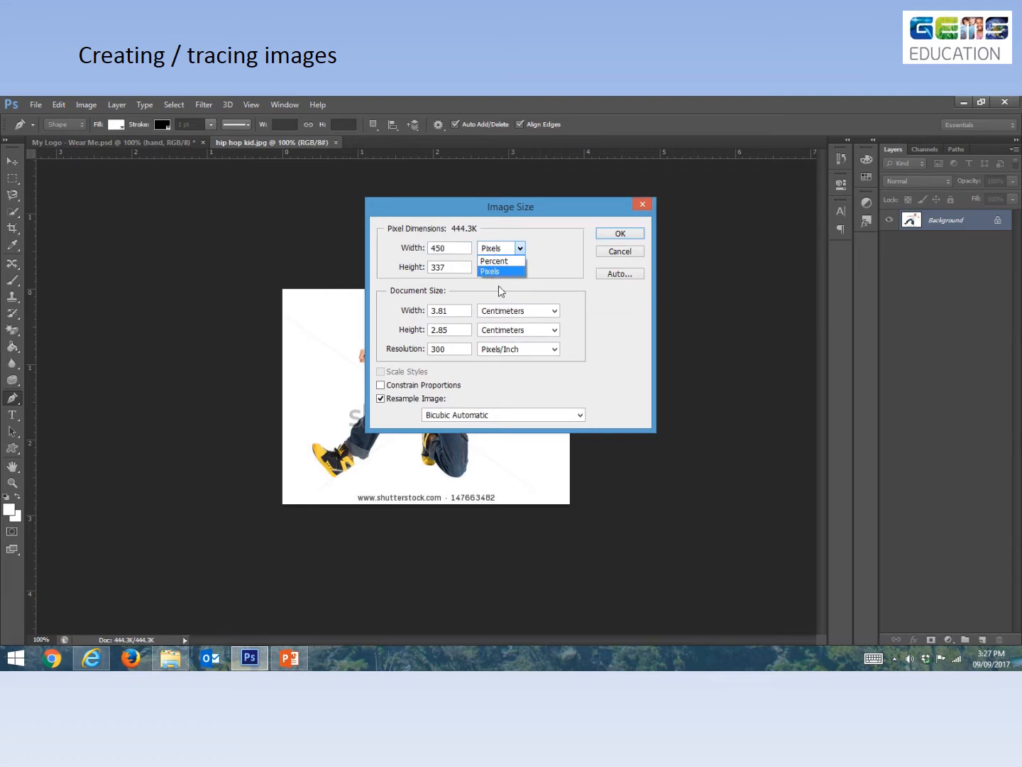
click(499, 261)
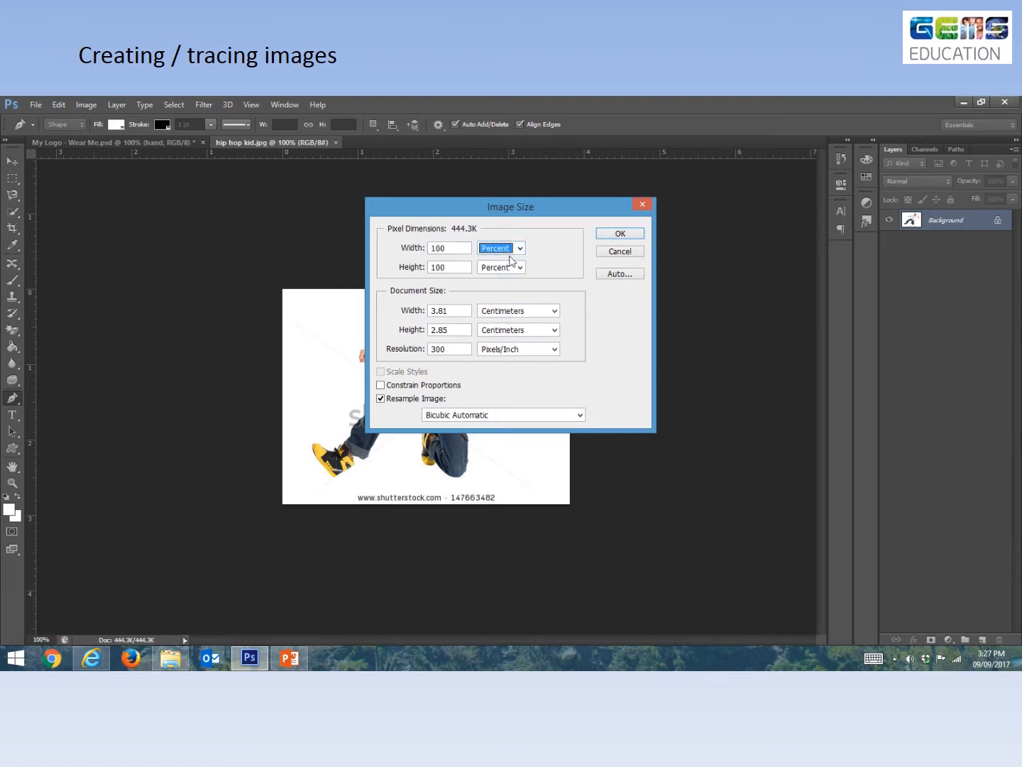
click(430, 249)
double_click(430, 248)
text(250)
key(Tab)
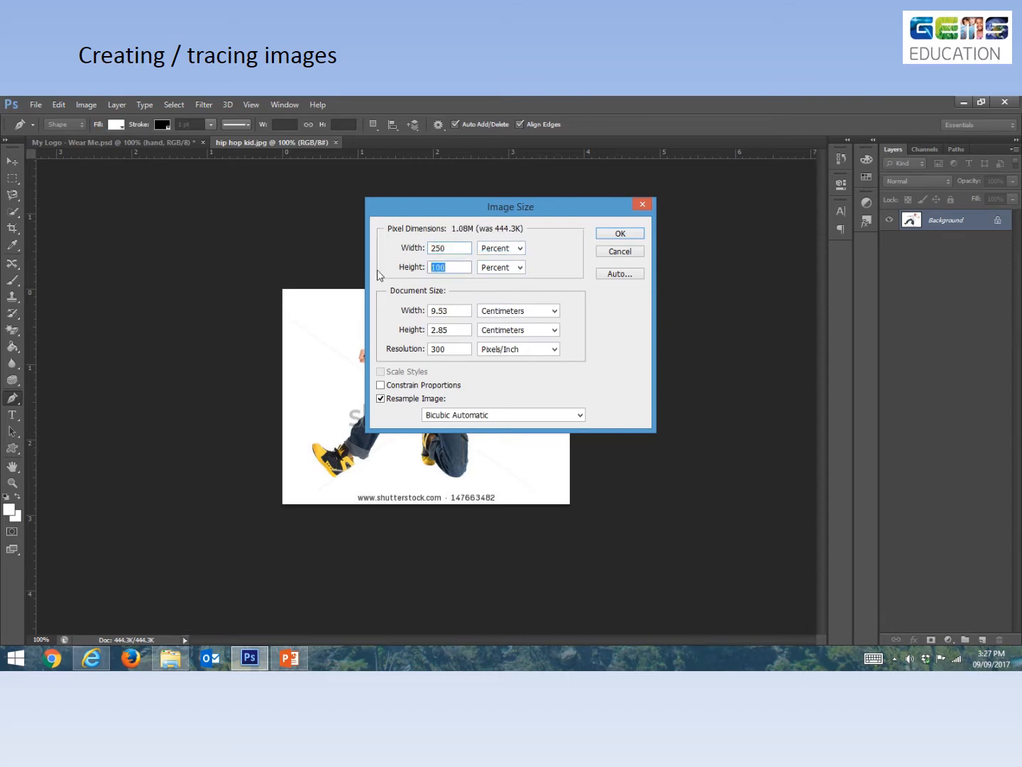
text(250)
click(602, 237)
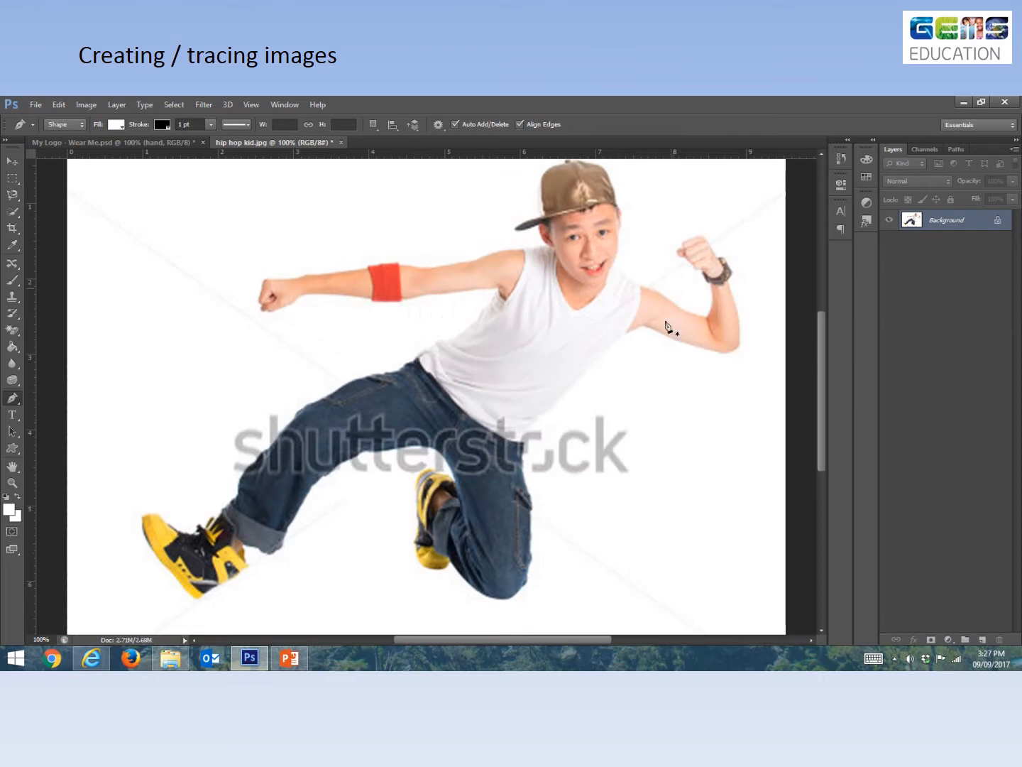
- Select the standard Pen Tool for tracing the boy, starting at his head
scroll(822, 412, up, 3)
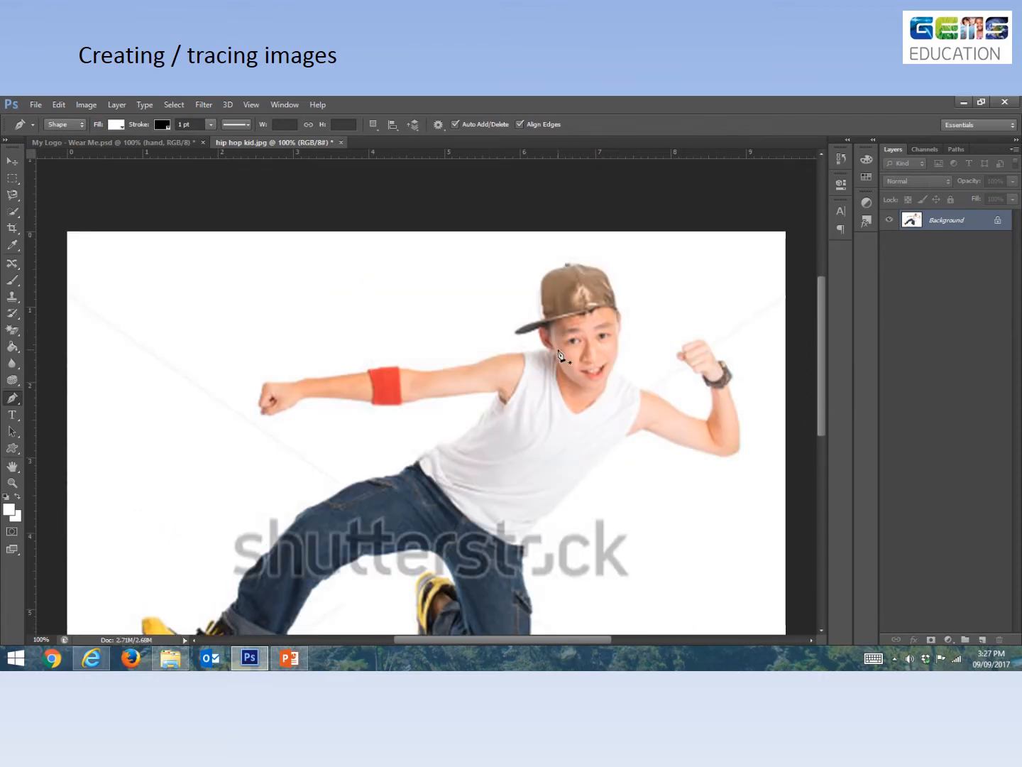
key(ctrl+plus)
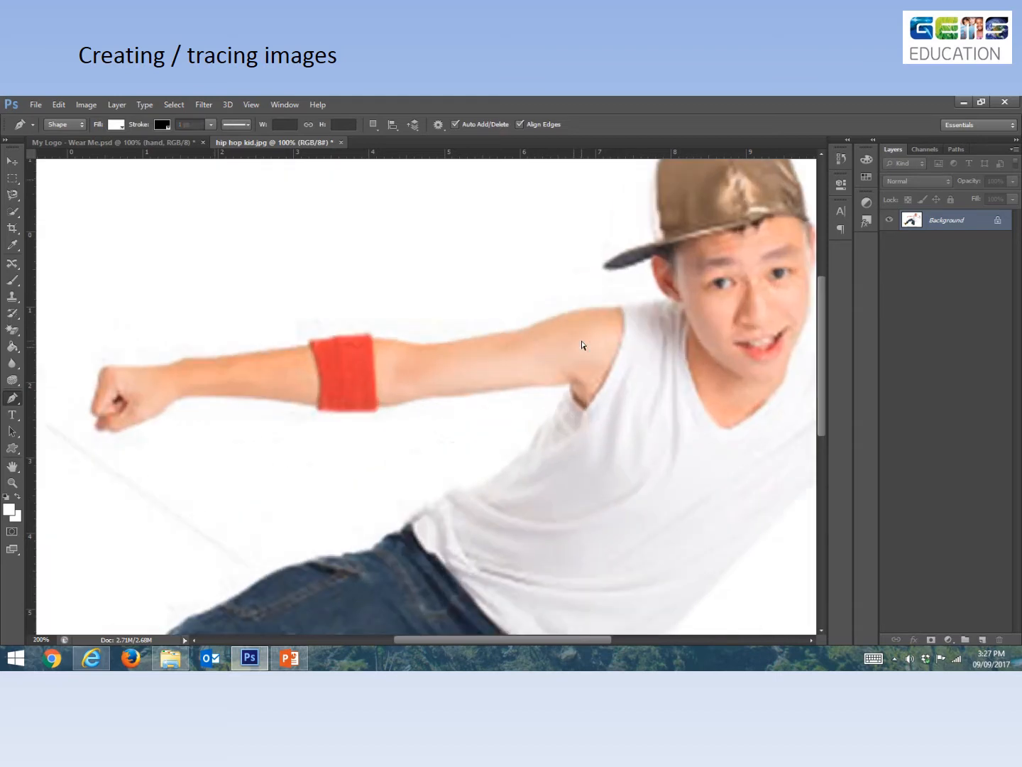
drag(485, 639, 542, 637)
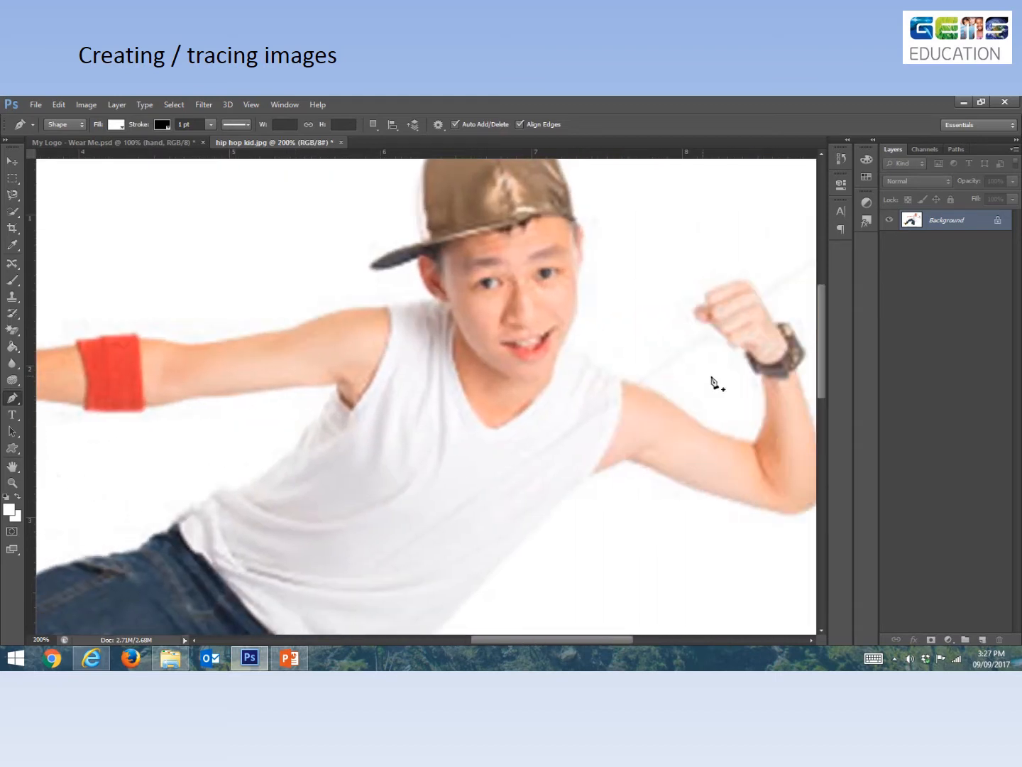
drag(820, 380, 819, 358)
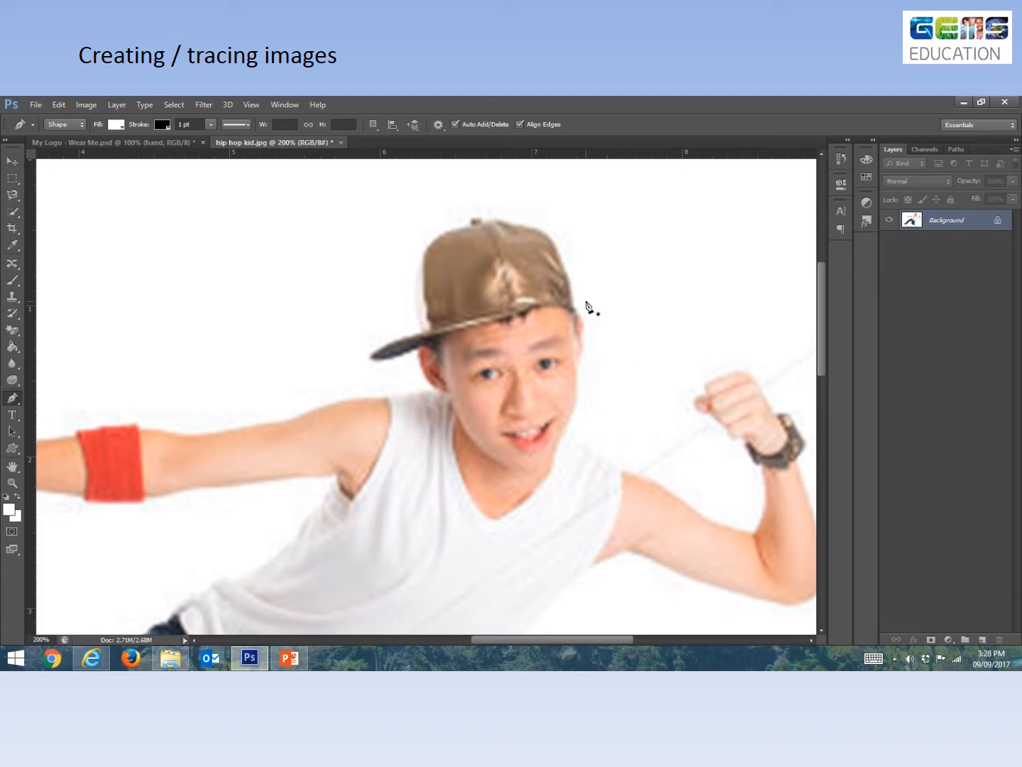
click(15, 402)
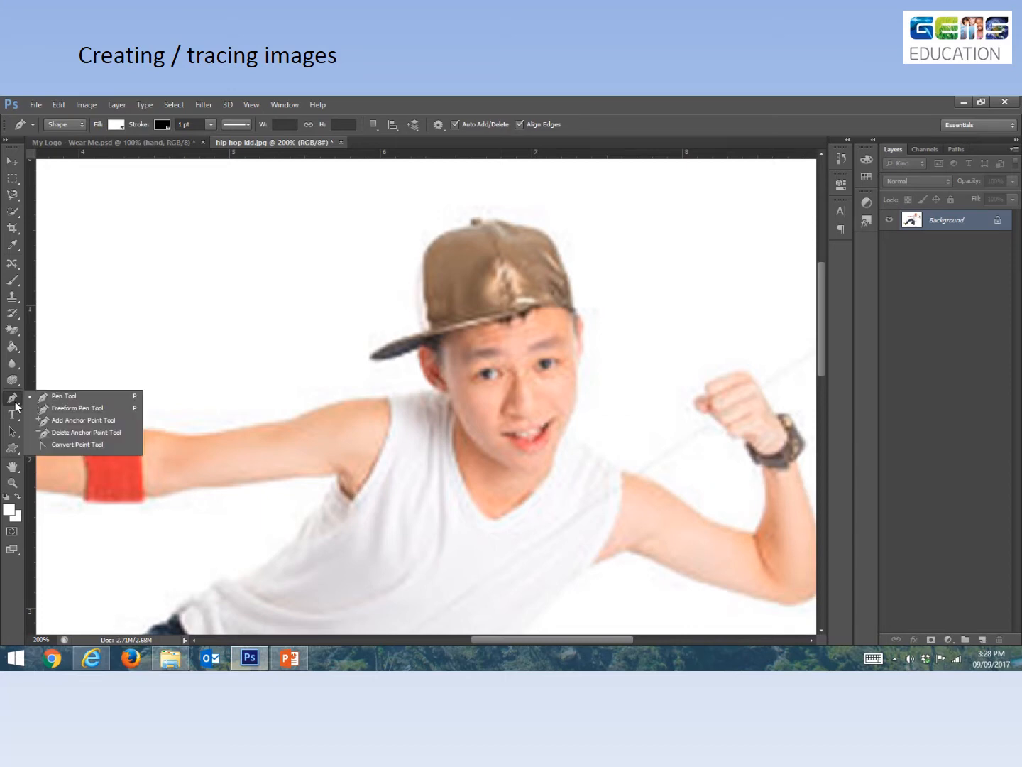
click(71, 400)
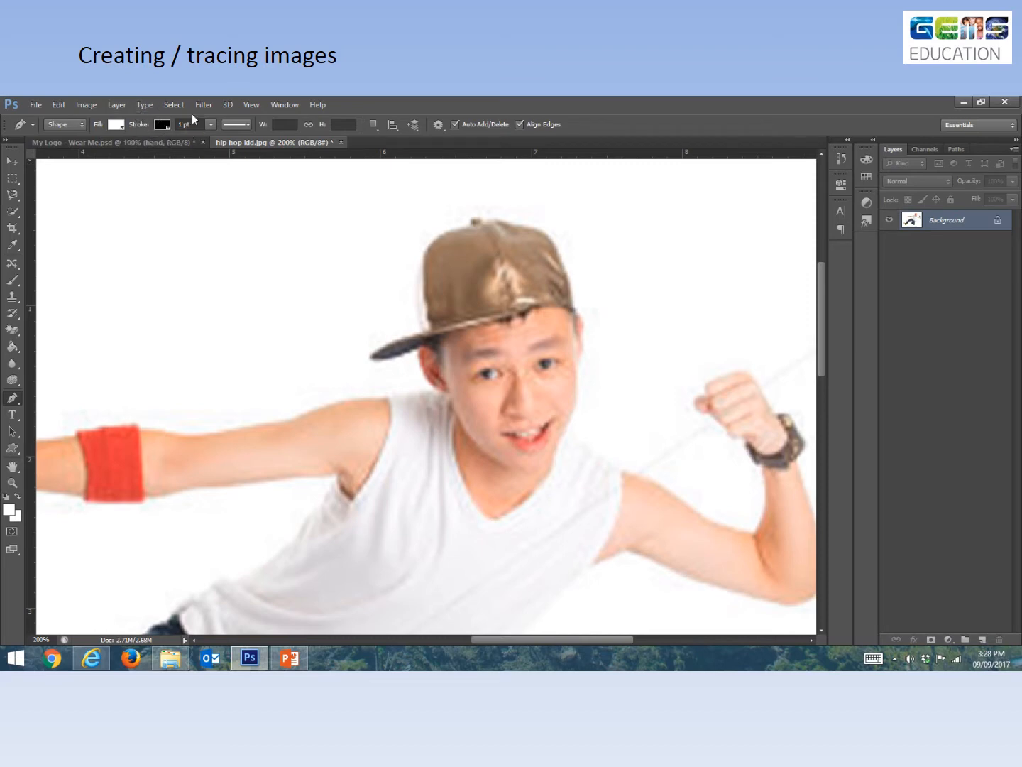
- Review the Pen tool's fill, stroke width and stroke line type options
click(250, 127)
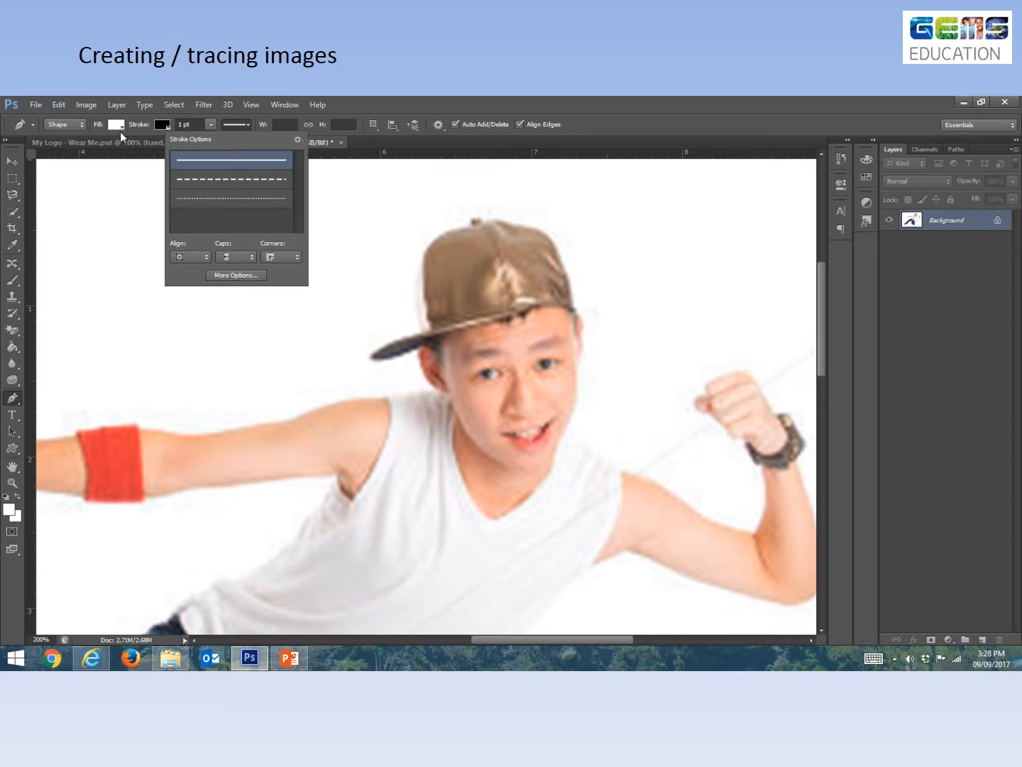
click(100, 133)
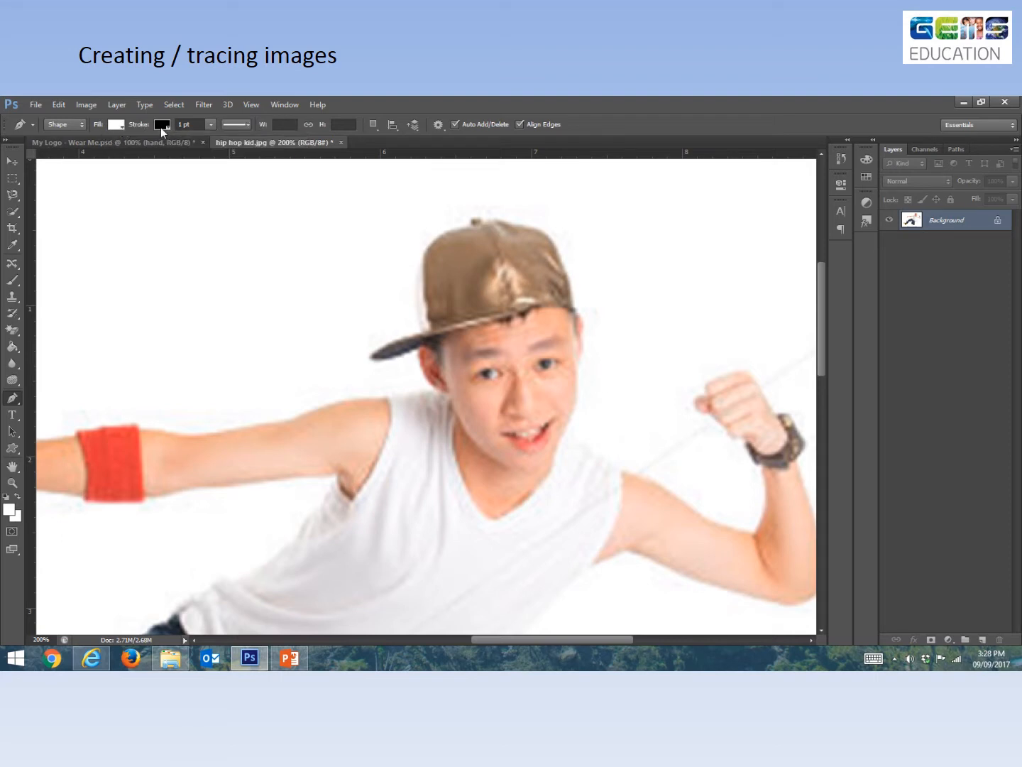
click(208, 124)
click(210, 126)
click(248, 127)
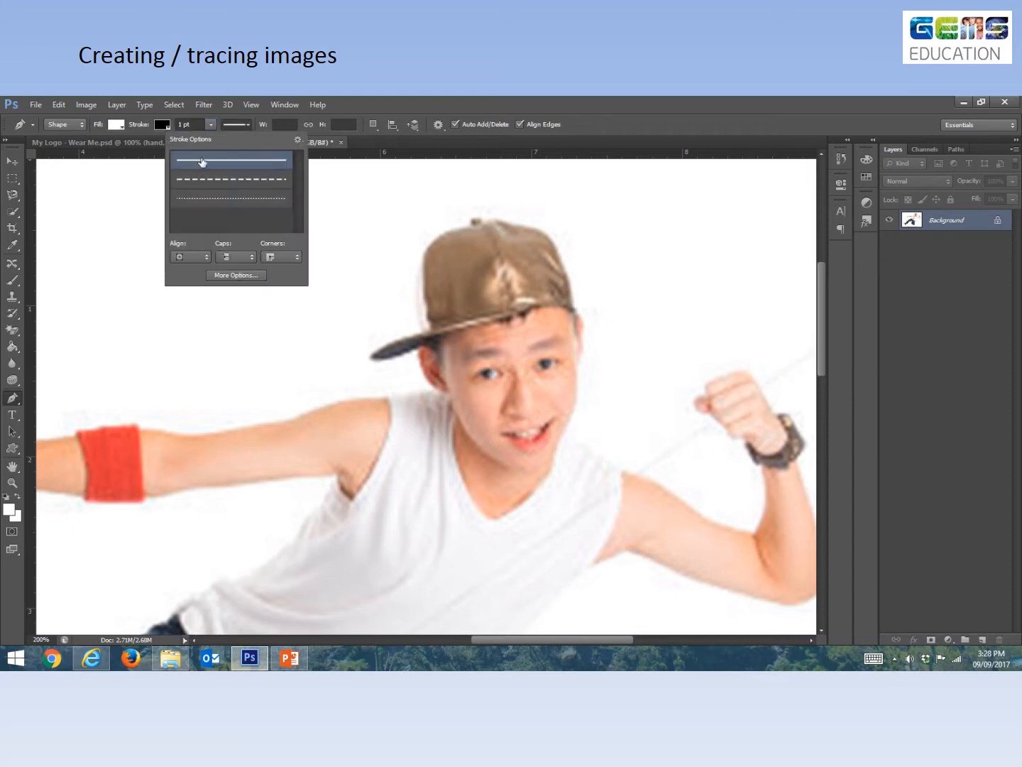
click(251, 125)
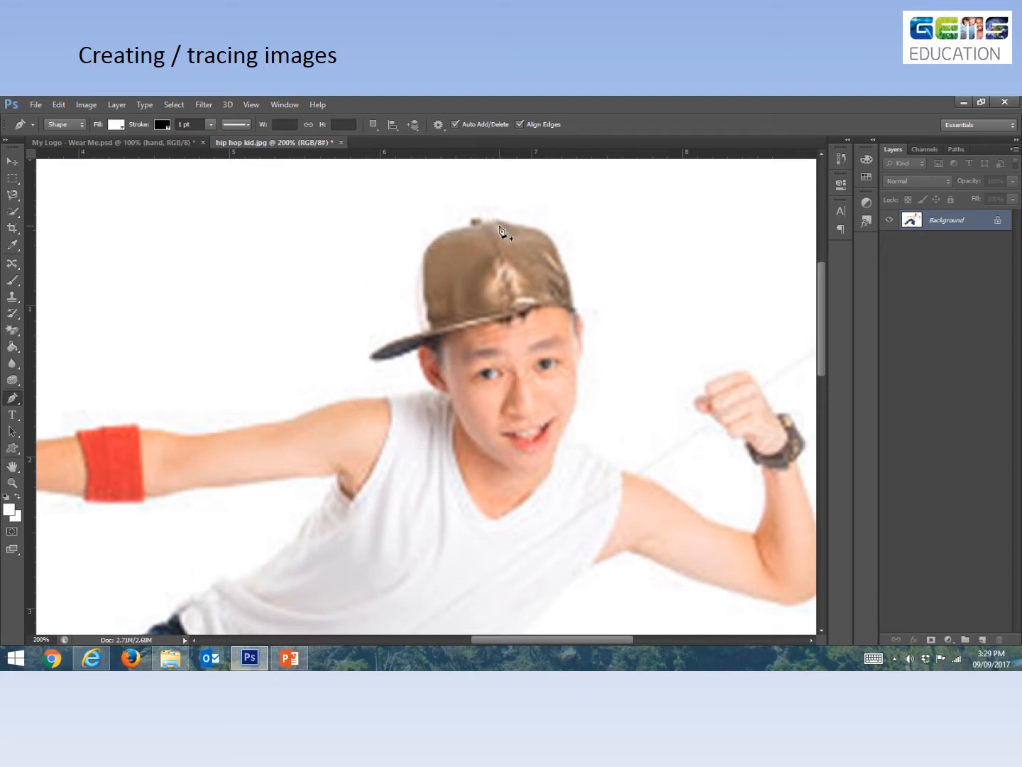
- Trace the cap and its brim as a closed white shape with a 1 pt black stroke, then check it by toggling its layer's visibility
click(425, 252)
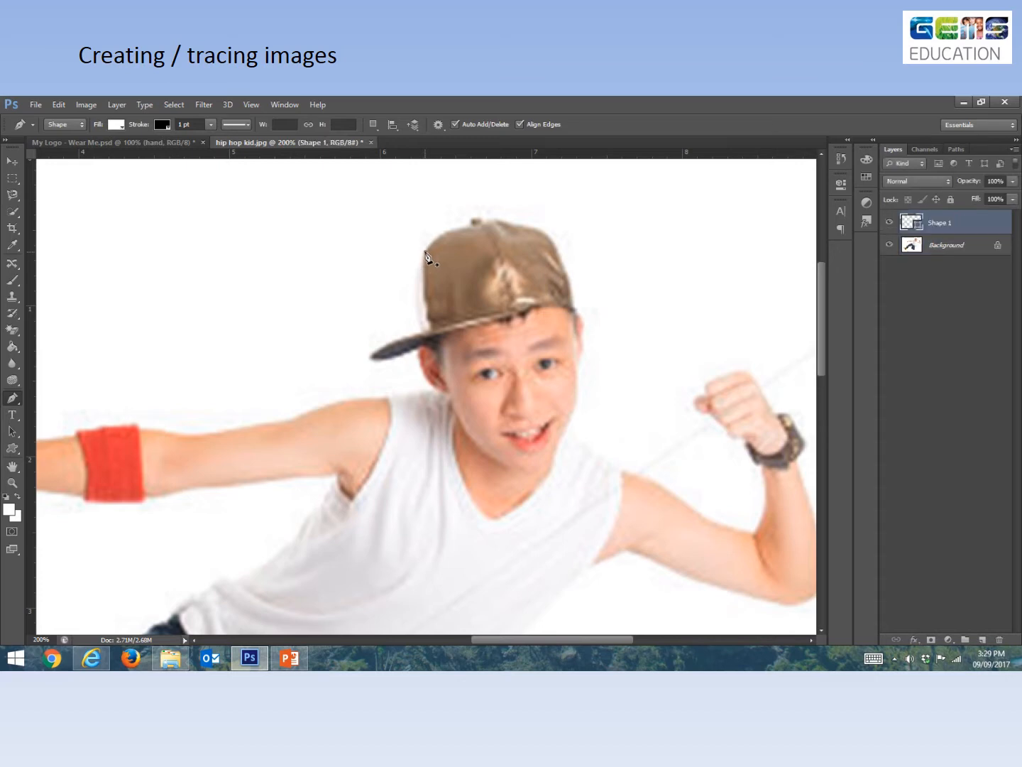
click(486, 220)
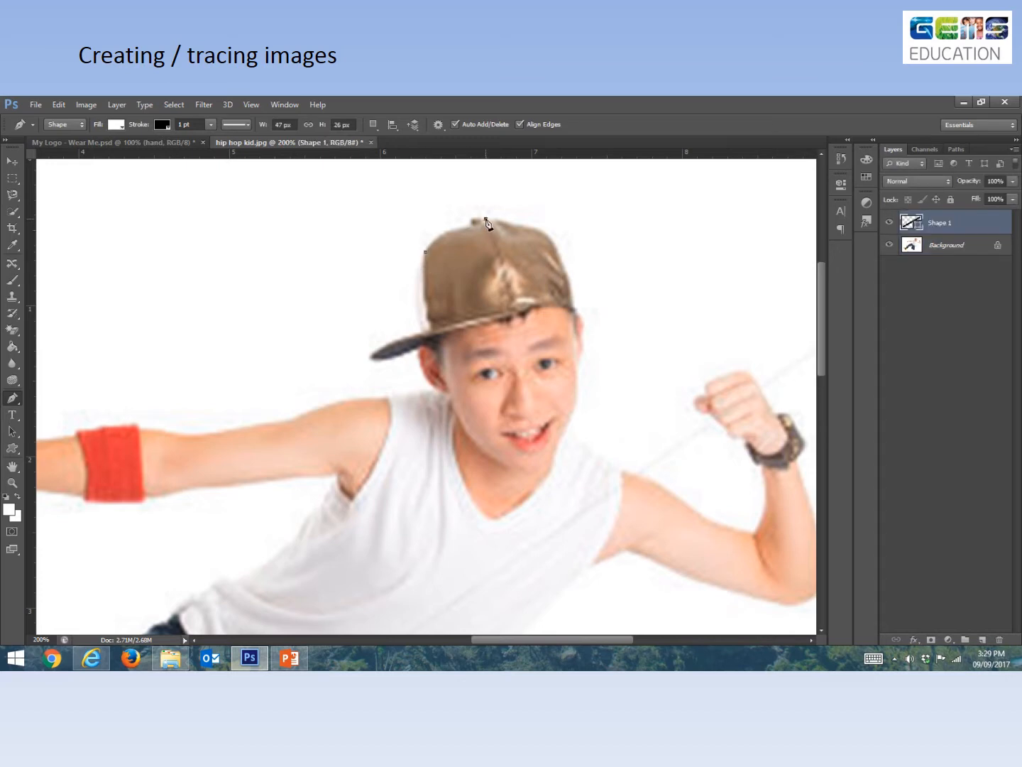
click(547, 237)
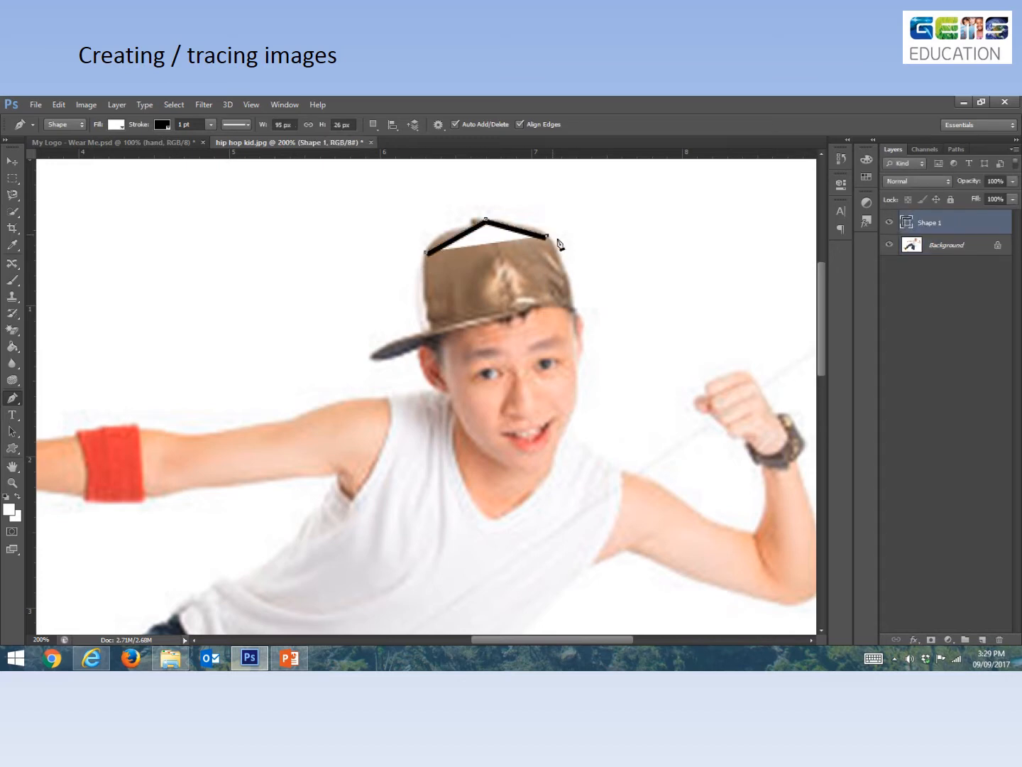
click(572, 310)
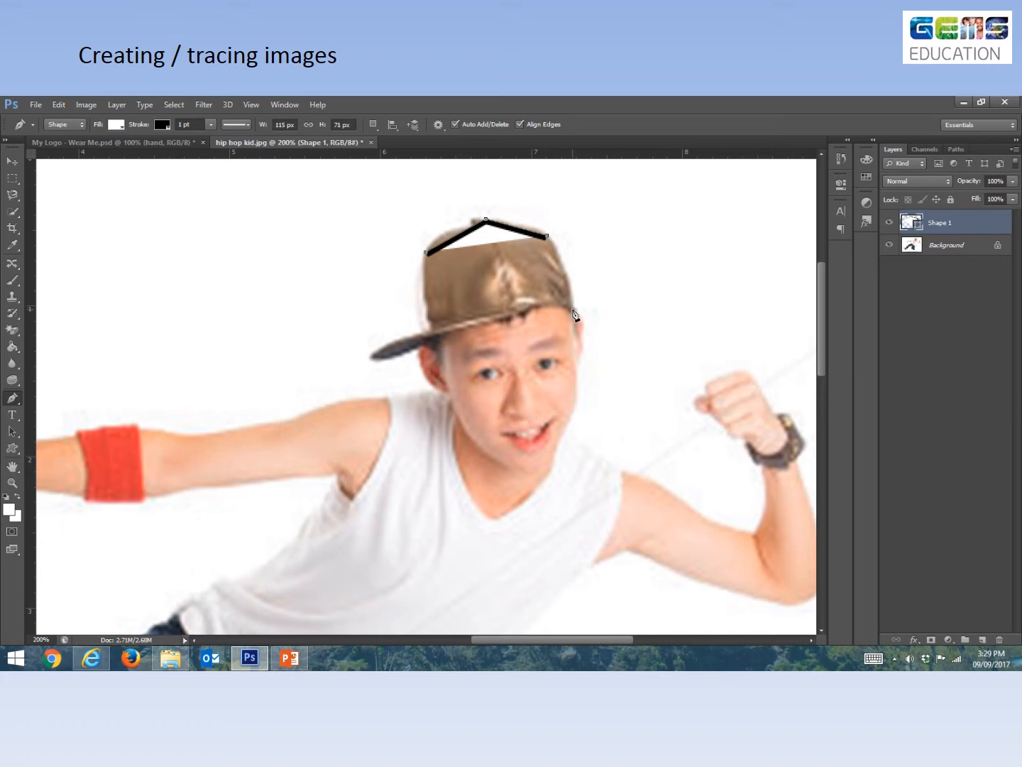
click(385, 355)
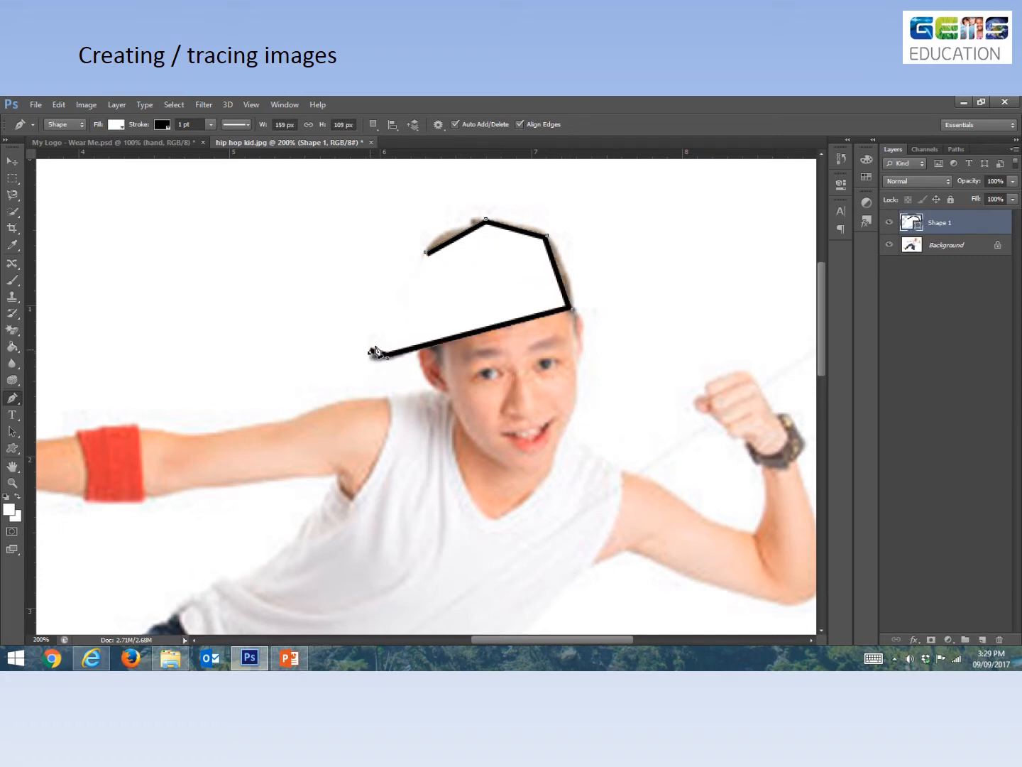
click(370, 351)
click(435, 321)
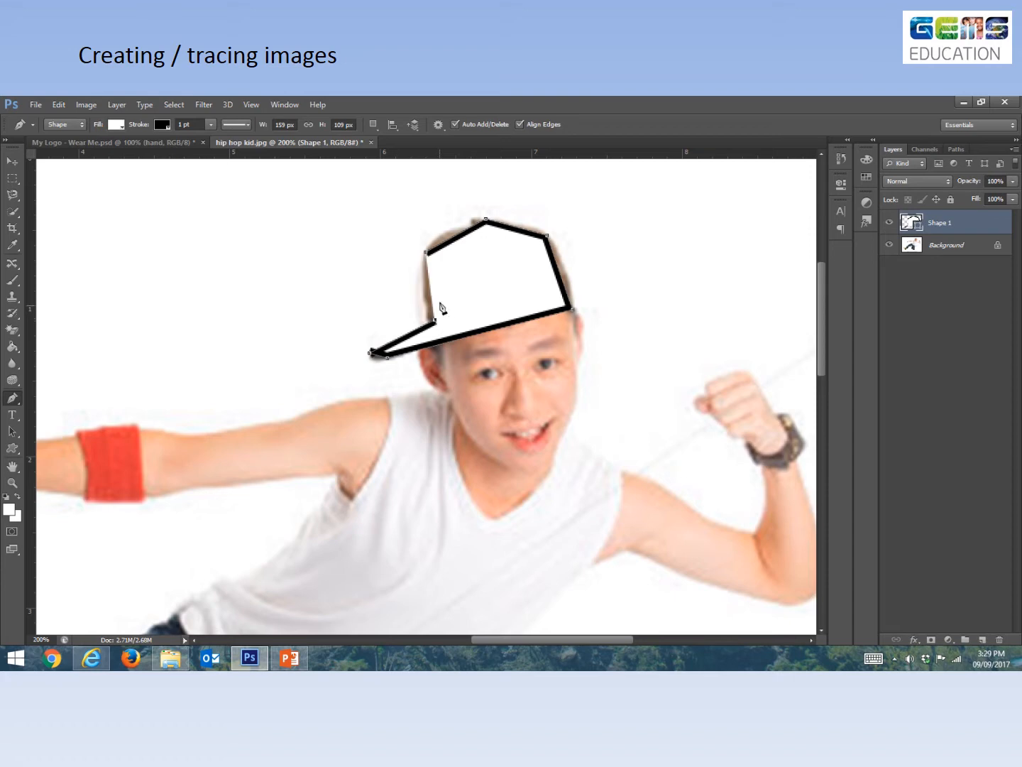
click(427, 255)
click(888, 224)
click(888, 224)
- Trace the face below the cap as a closed straight-edged shape running around the cheeks and chin
click(571, 318)
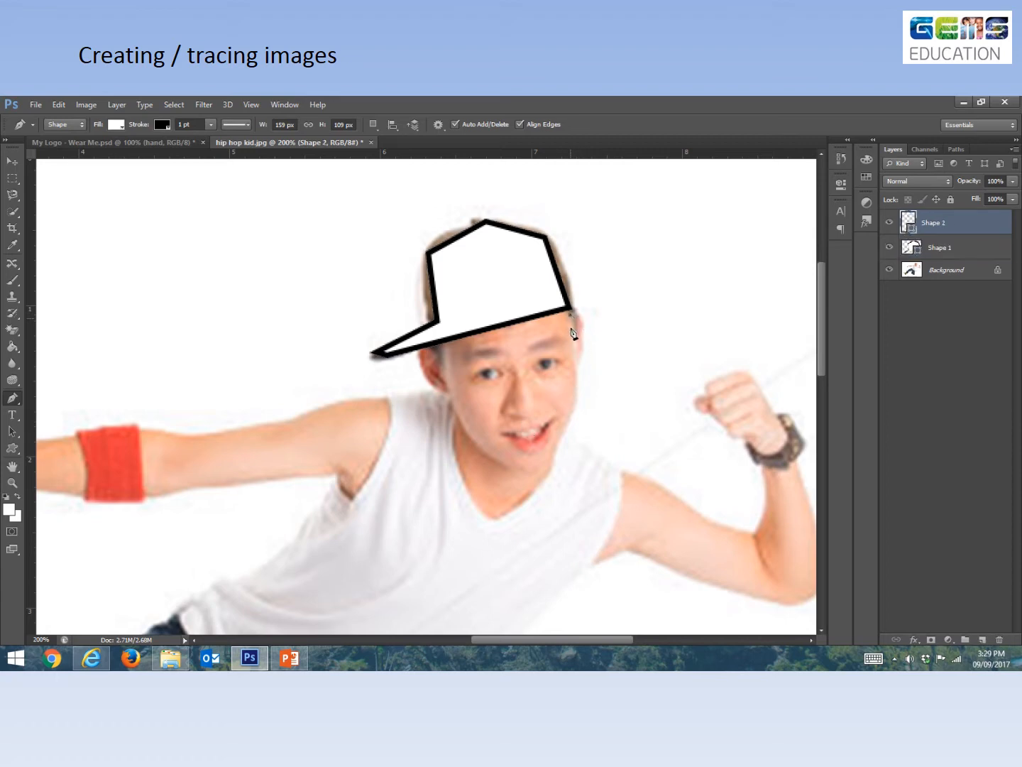
click(574, 411)
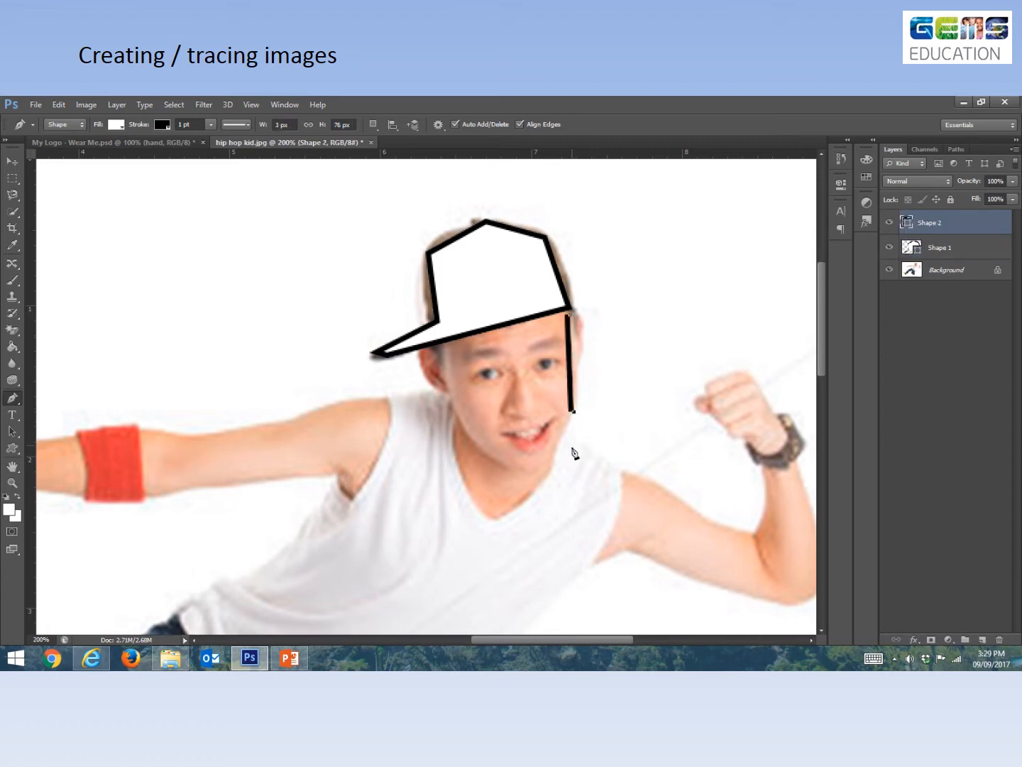
click(549, 459)
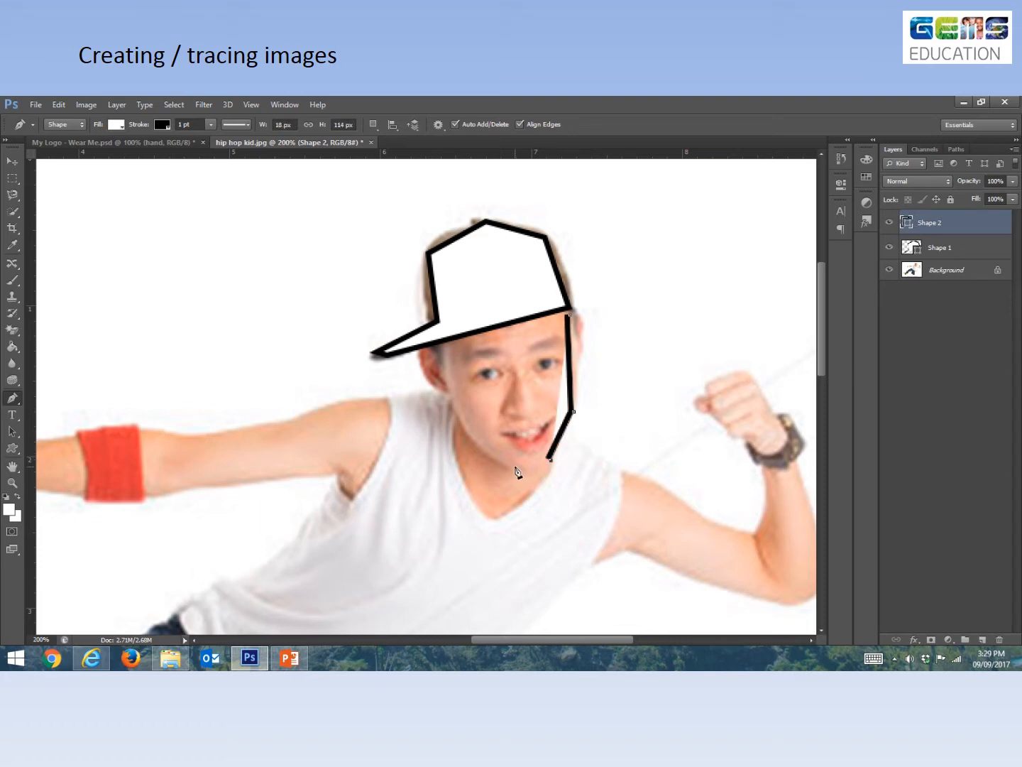
click(515, 466)
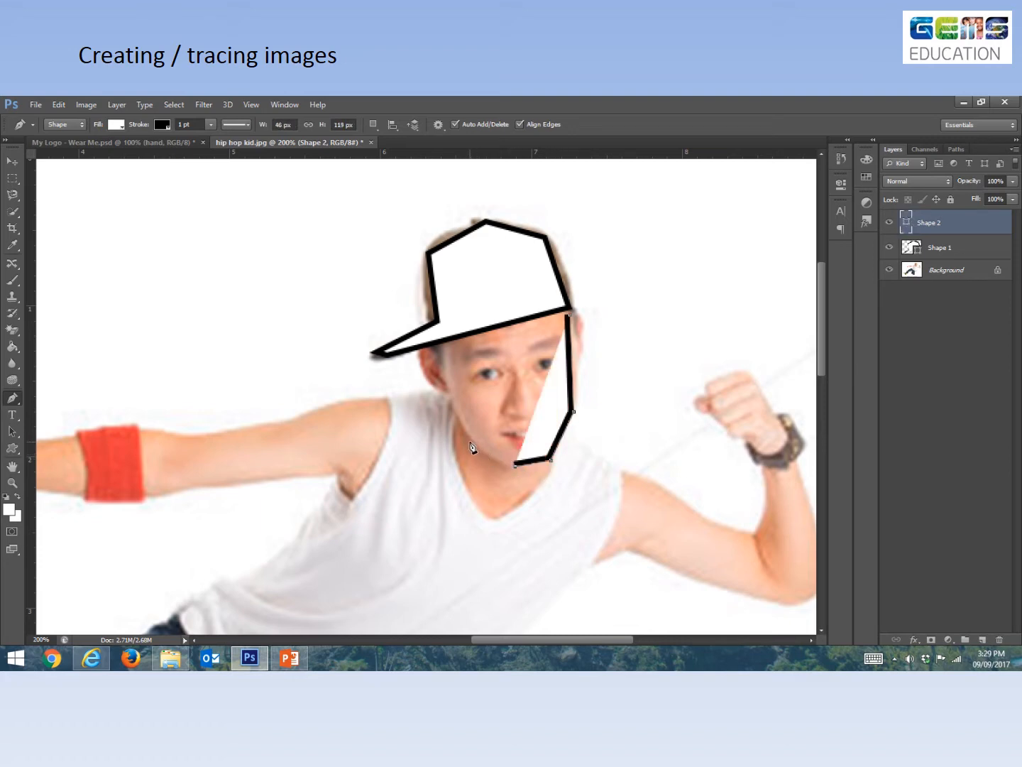
click(471, 443)
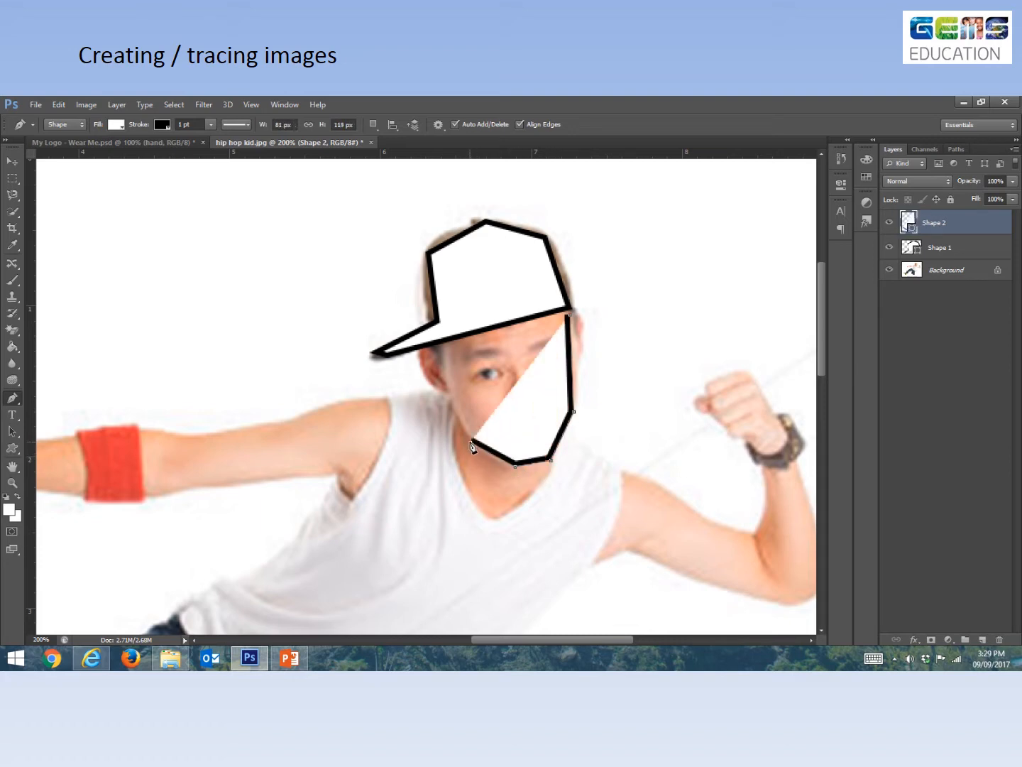
click(443, 347)
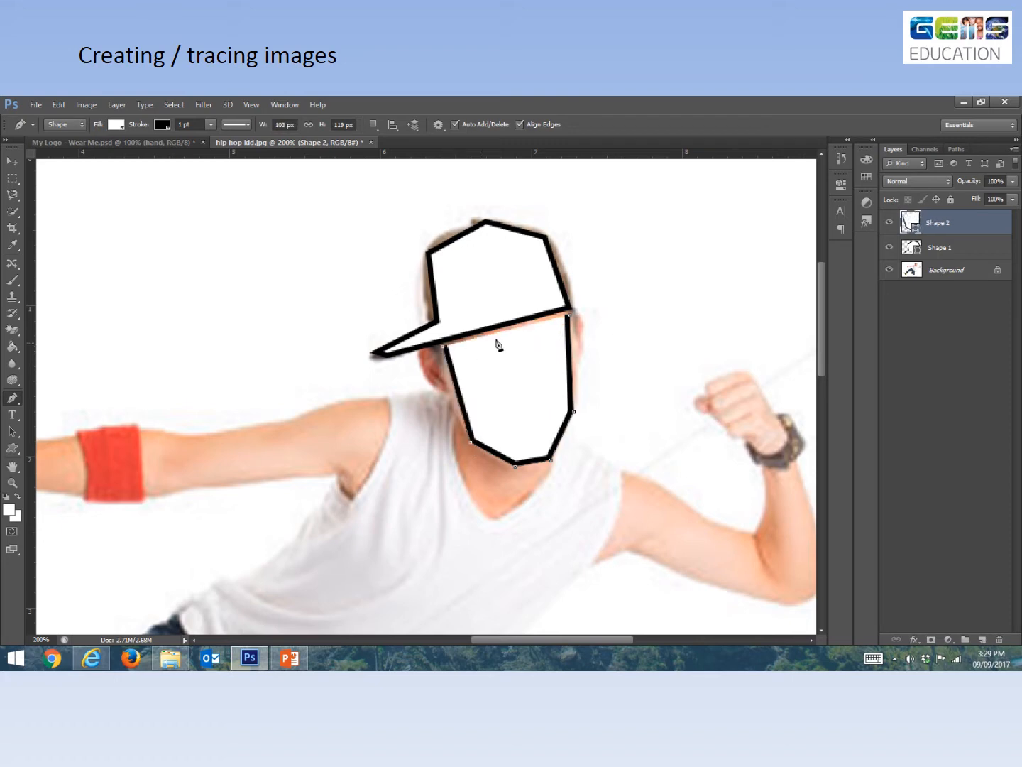
click(570, 317)
- Trace the narrow ear at the right edge of the face as a small triangular shape
click(577, 317)
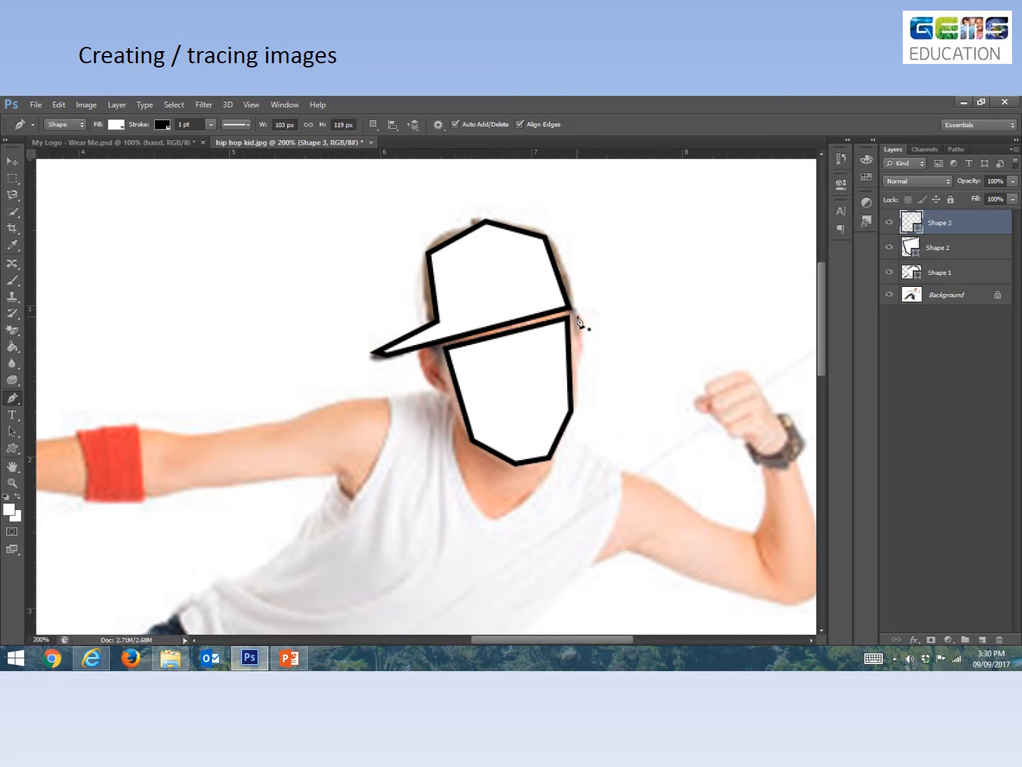
click(576, 354)
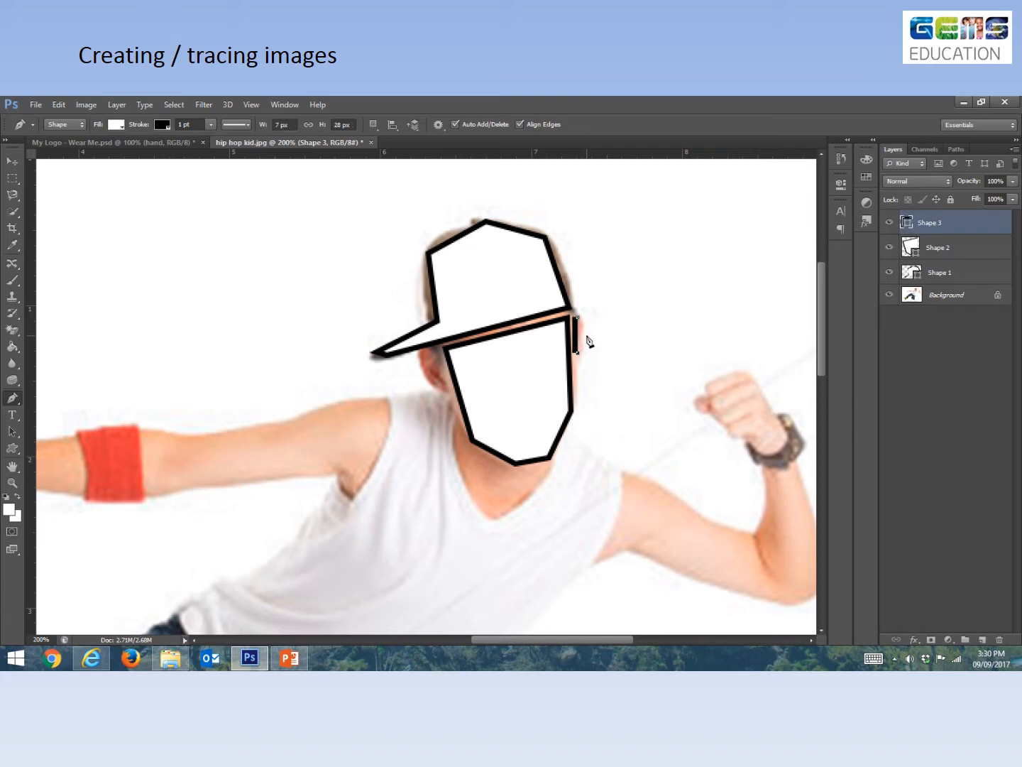
click(585, 333)
click(434, 352)
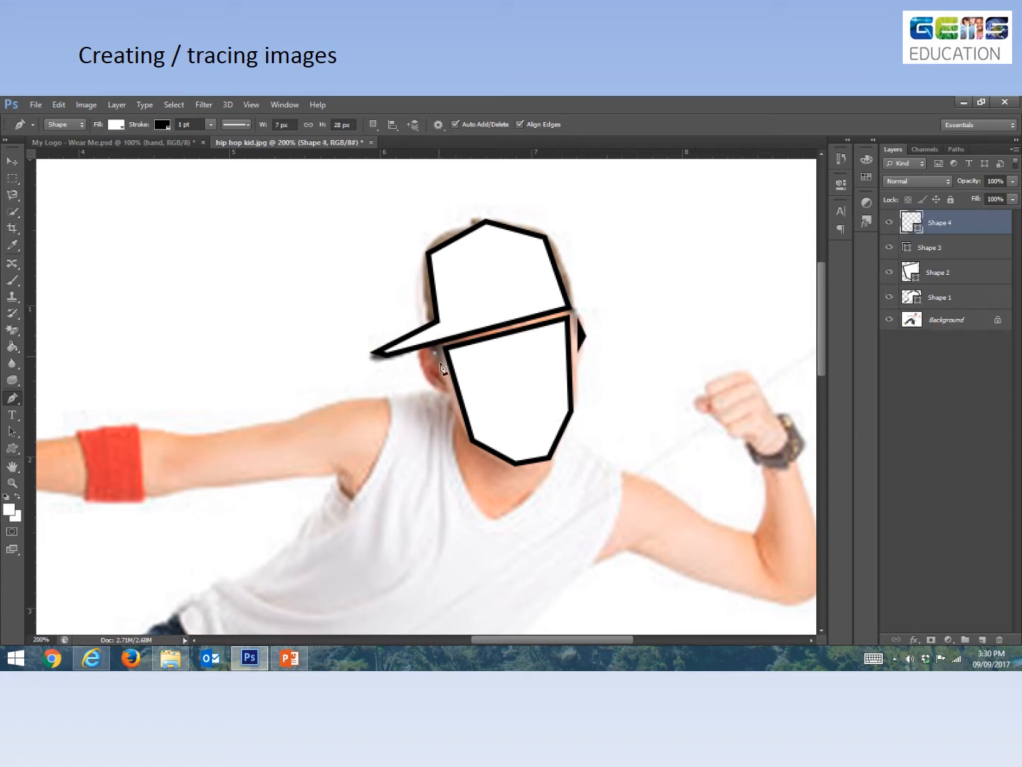
click(439, 387)
click(429, 368)
drag(964, 229, 1000, 639)
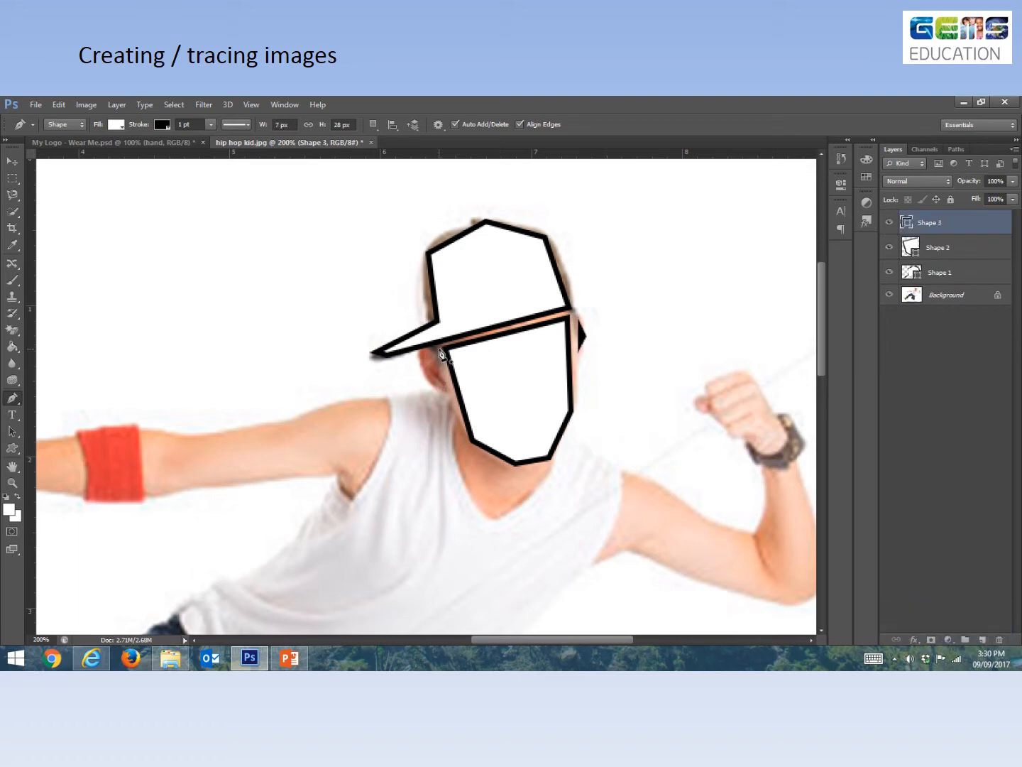
- Trace the remaining ear, below the cap's brim beside the face, as a small closed triangular shape
click(436, 354)
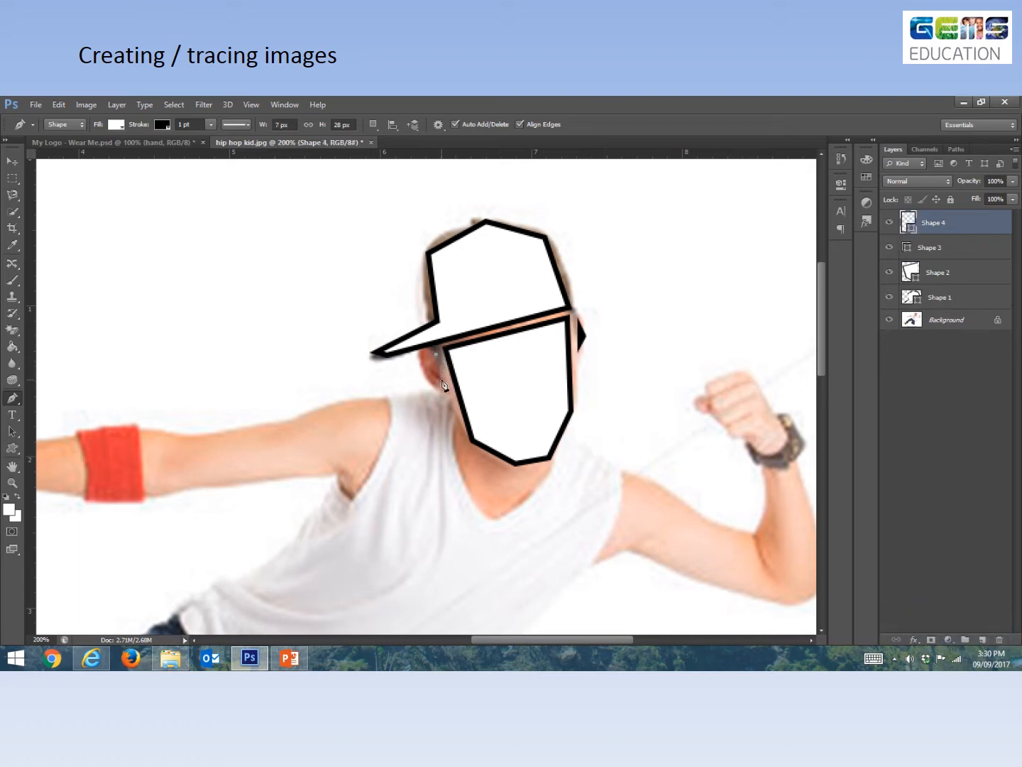
click(443, 380)
click(430, 372)
click(436, 355)
- Hide the Background photo layer to check the traced shapes on their own, then delete that layer
click(958, 322)
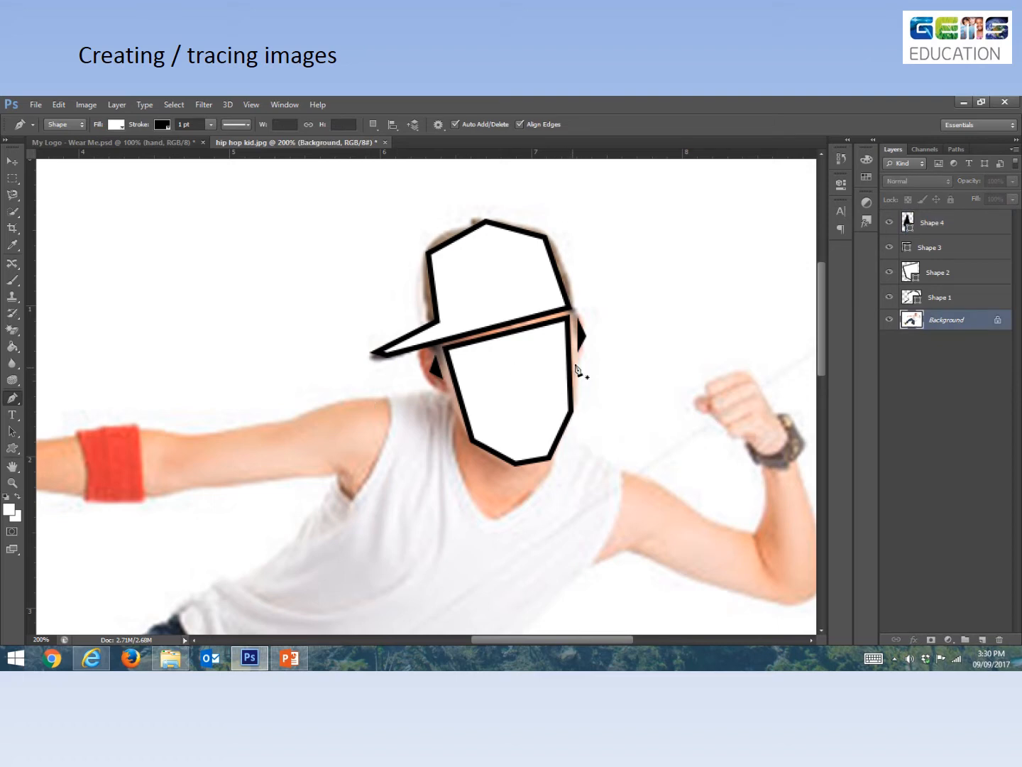
click(890, 321)
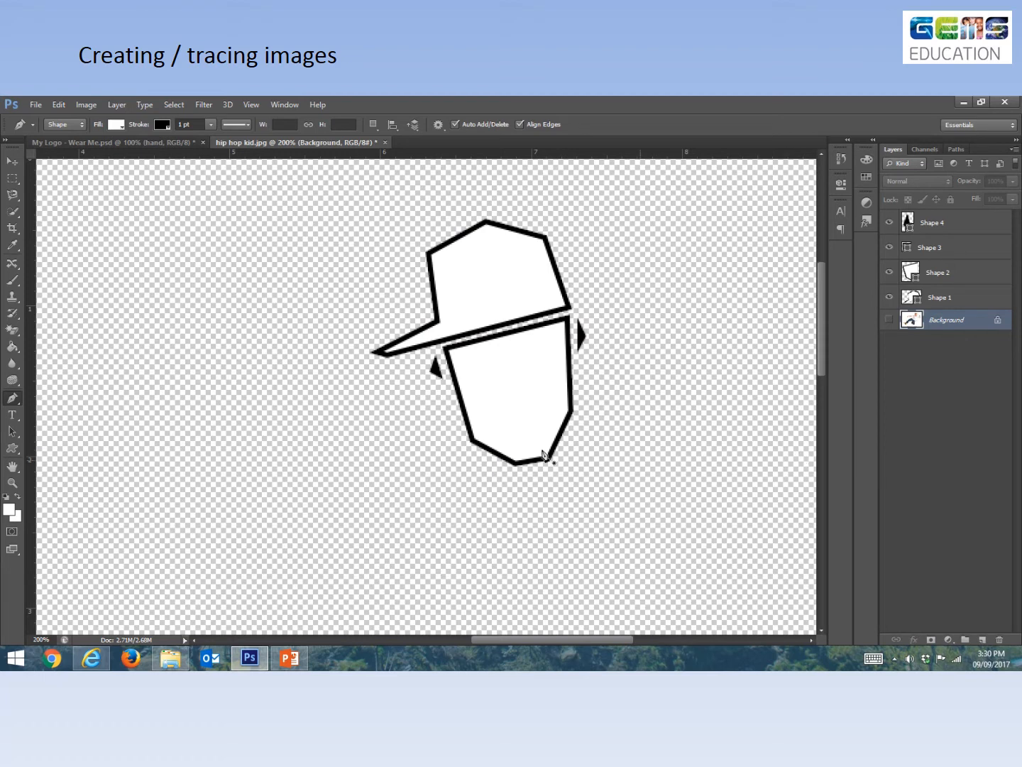
scroll(508, 426, down, 3)
scroll(509, 426, up, 7)
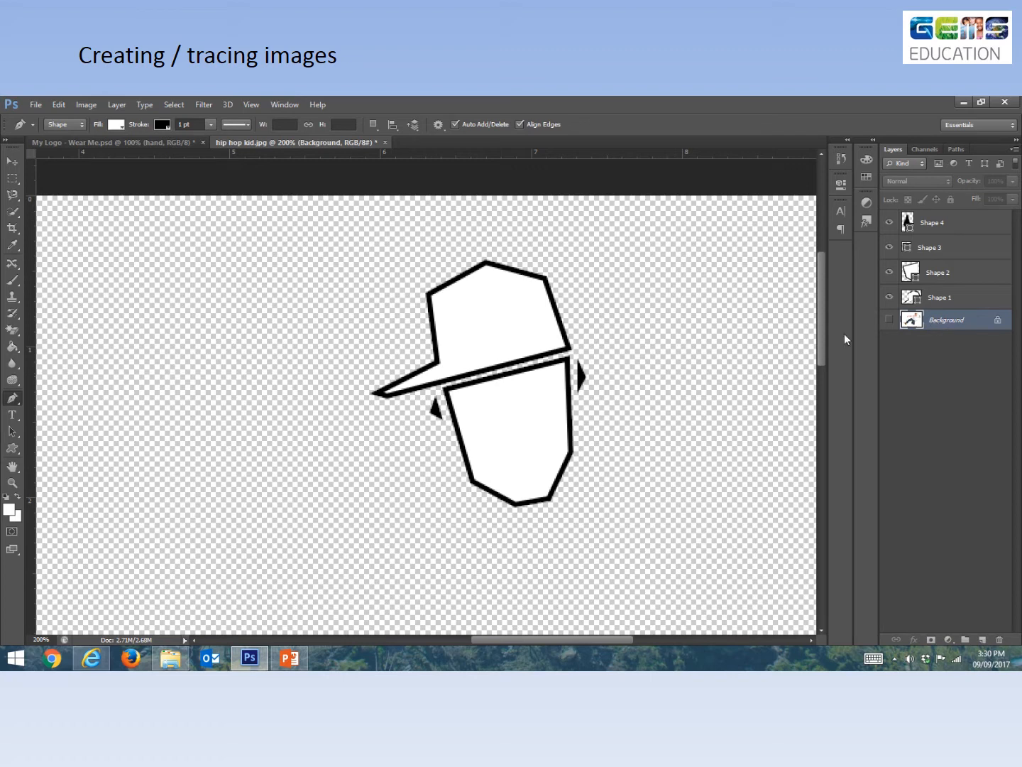
click(889, 320)
drag(918, 320, 1000, 638)
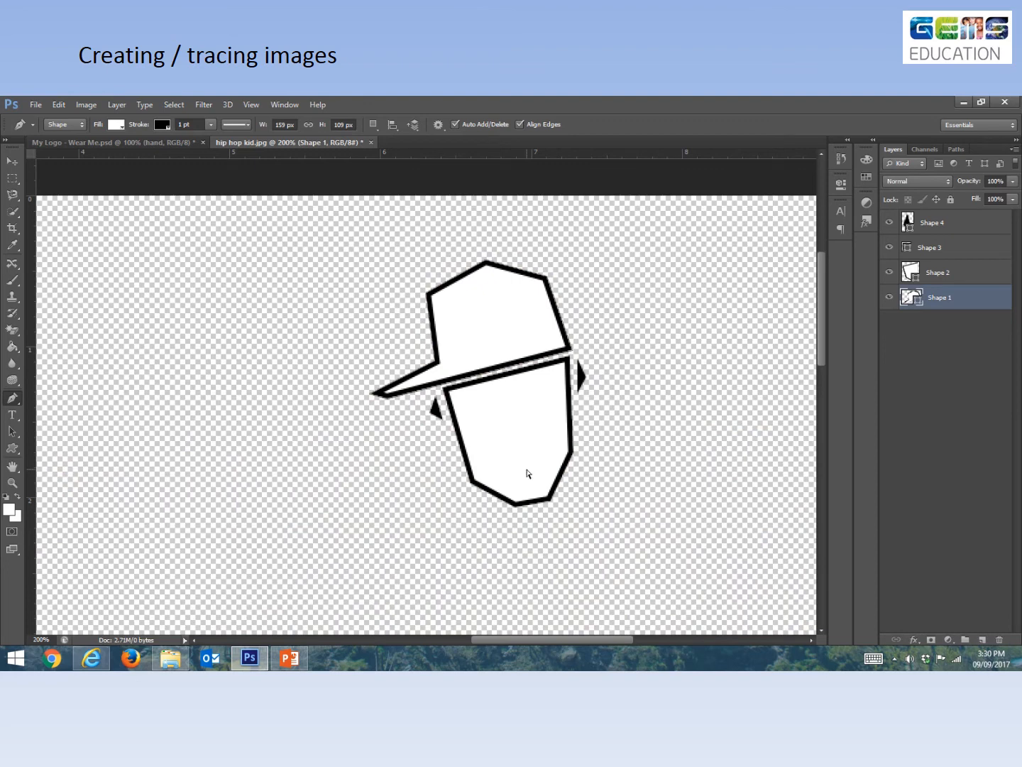
- Crop the canvas closely around the traced cap, face and ears, leaving a small margin on every side
key(ctrl+minus)
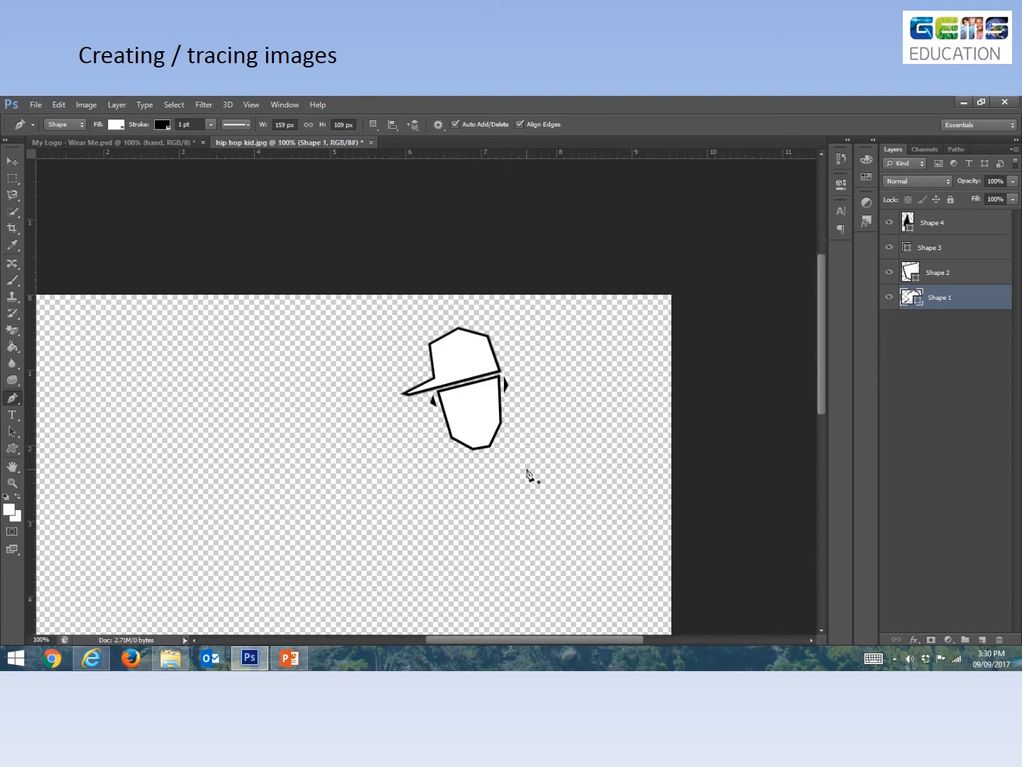
click(12, 228)
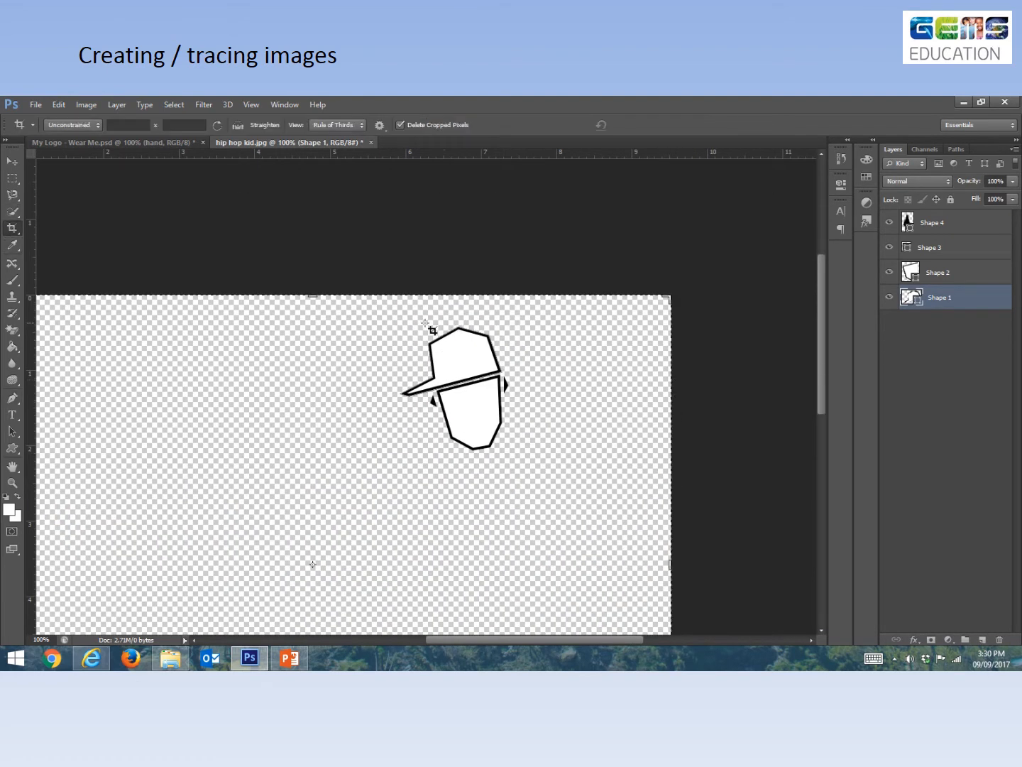
drag(386, 317, 547, 466)
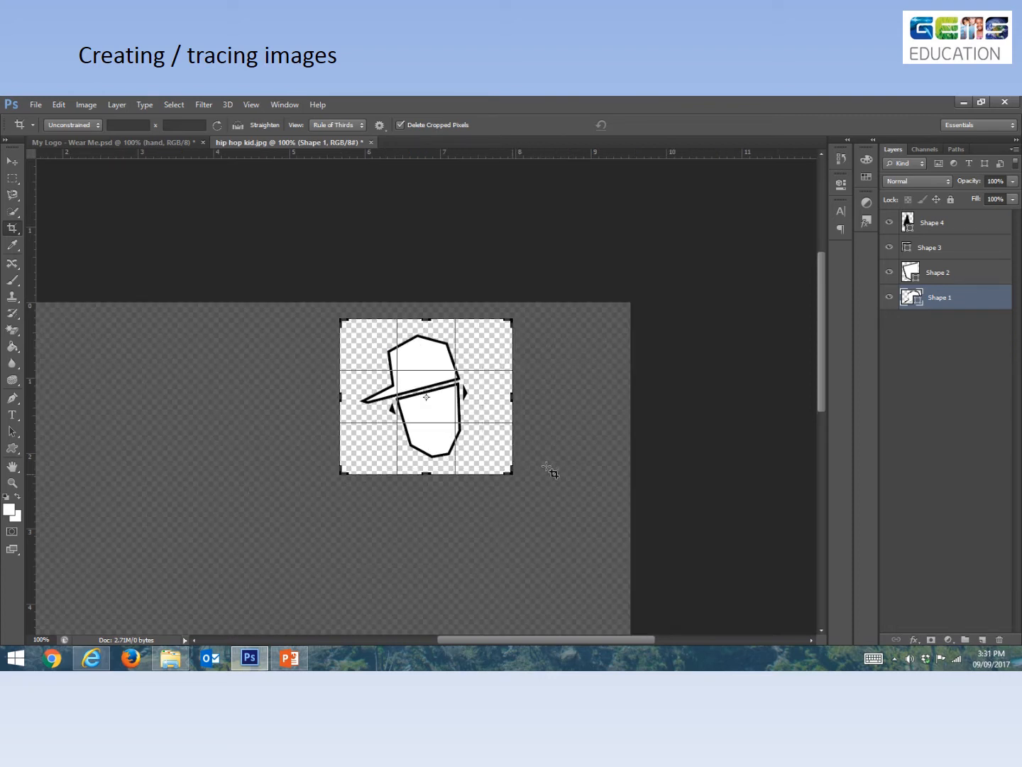
drag(509, 399, 473, 398)
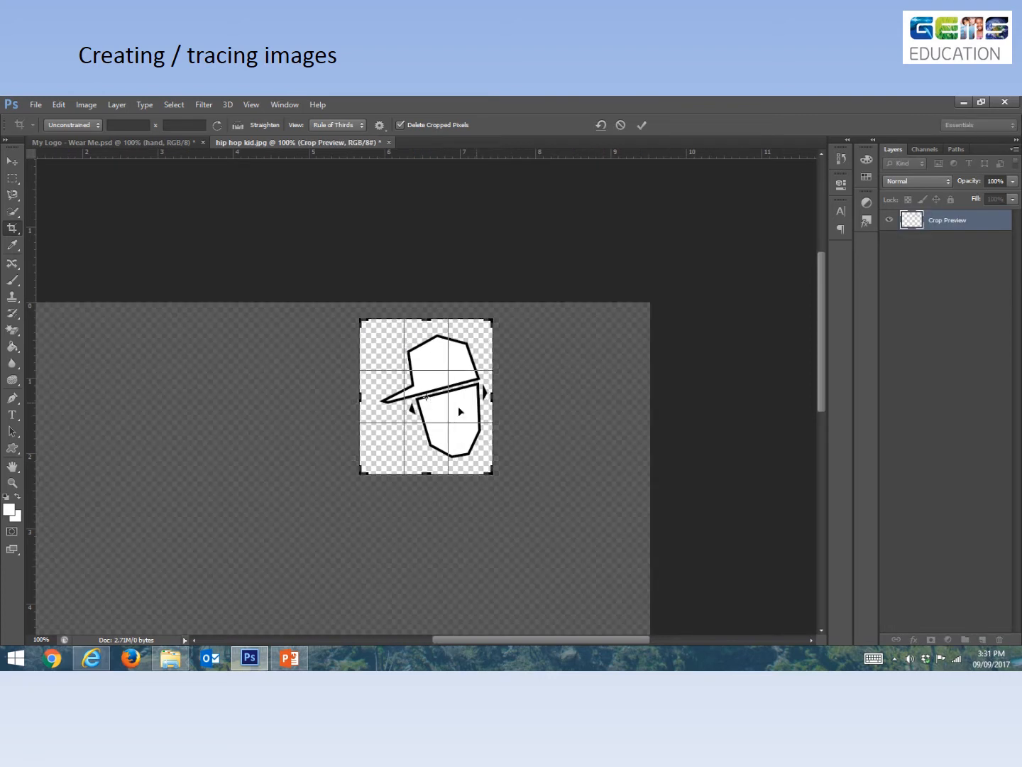
mouse_move(364, 392)
mouse_down()
mouse_move(379, 394)
mouse_move(366, 395)
mouse_up()
drag(424, 323, 425, 322)
drag(426, 467, 433, 460)
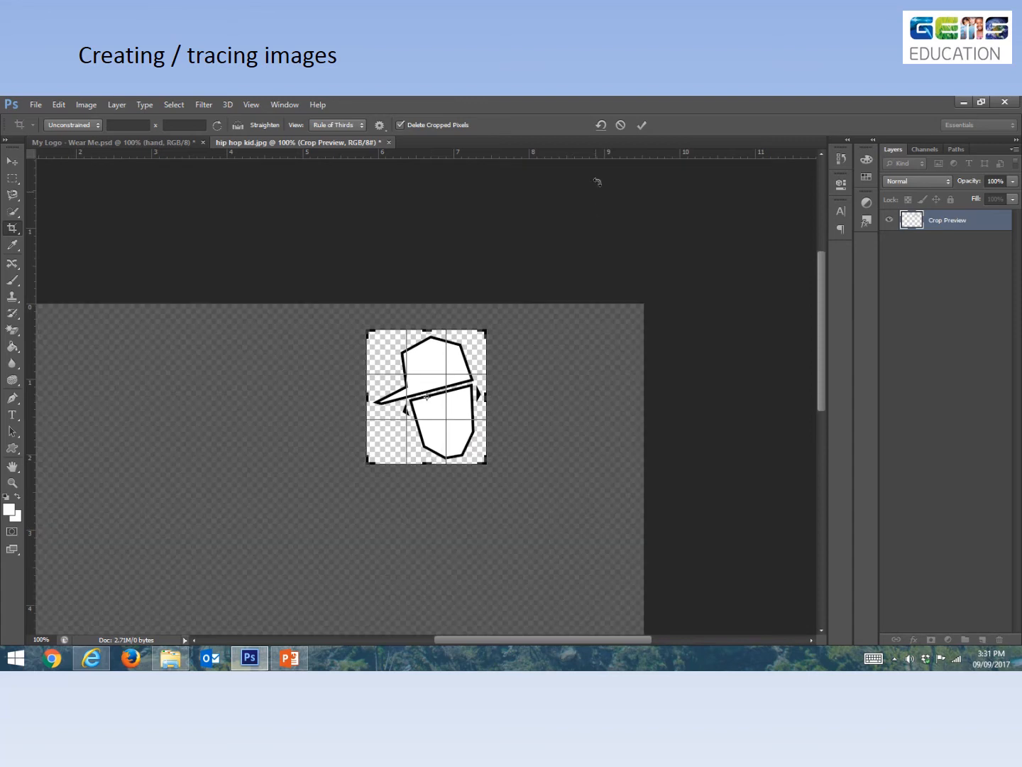
click(641, 124)
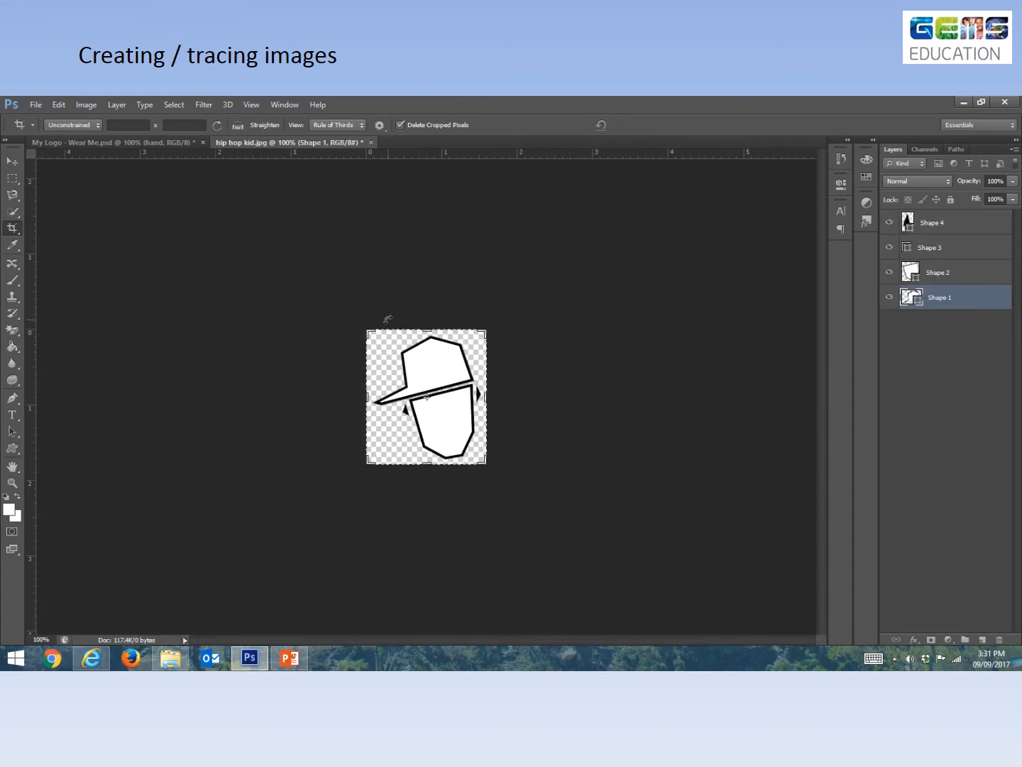
key(ctrl+plus)
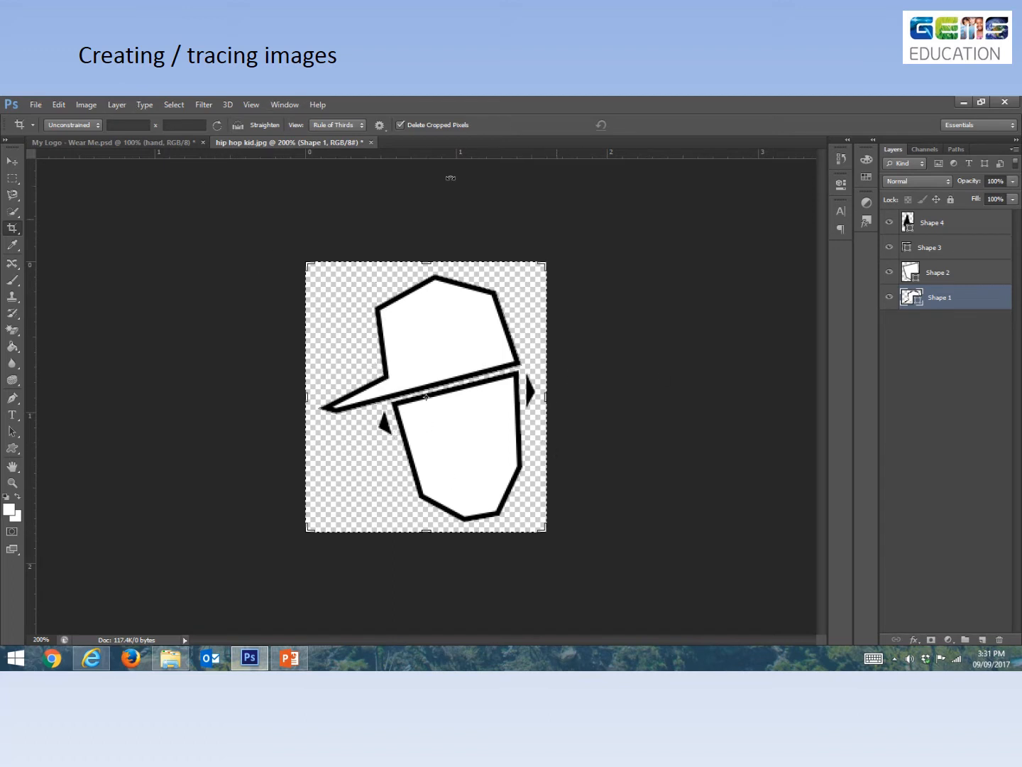
- Save the cropped drawing in the Graphics folder as a layered Photoshop file named face
click(33, 104)
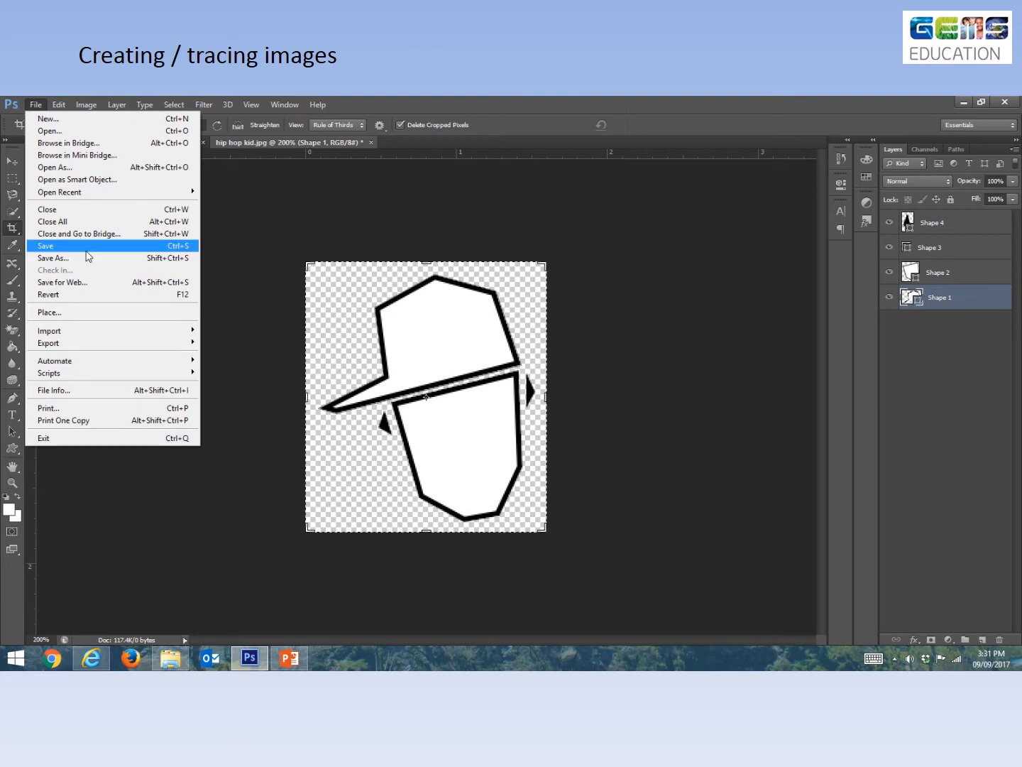
click(90, 263)
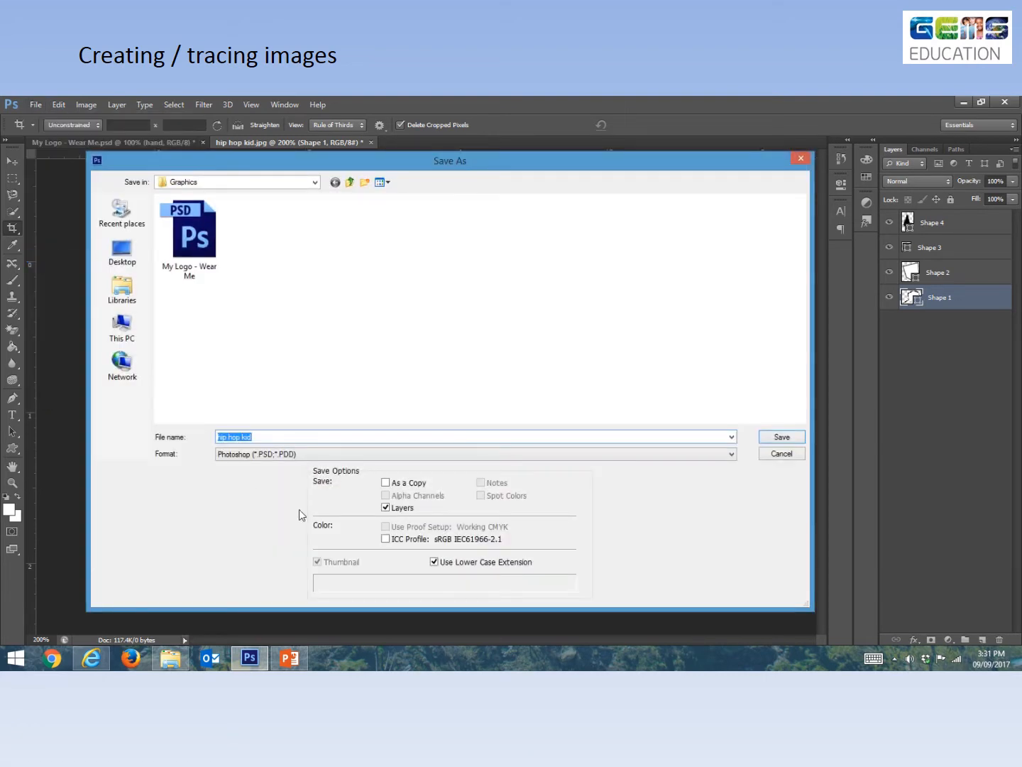
text(face)
click(794, 440)
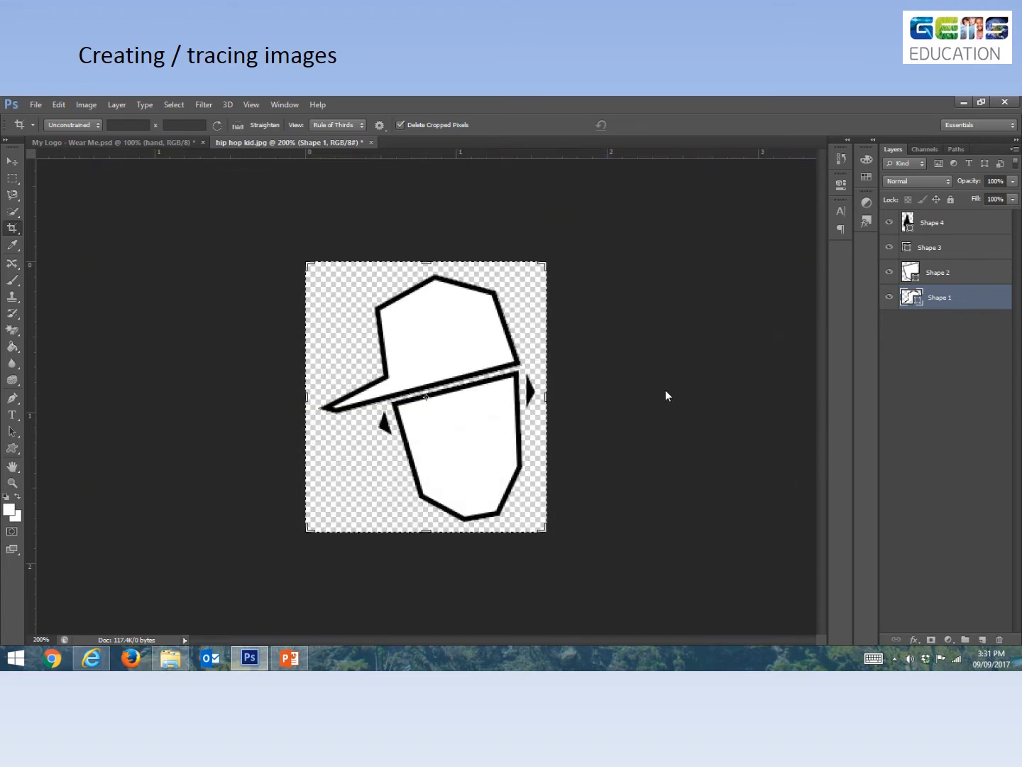
click(645, 268)
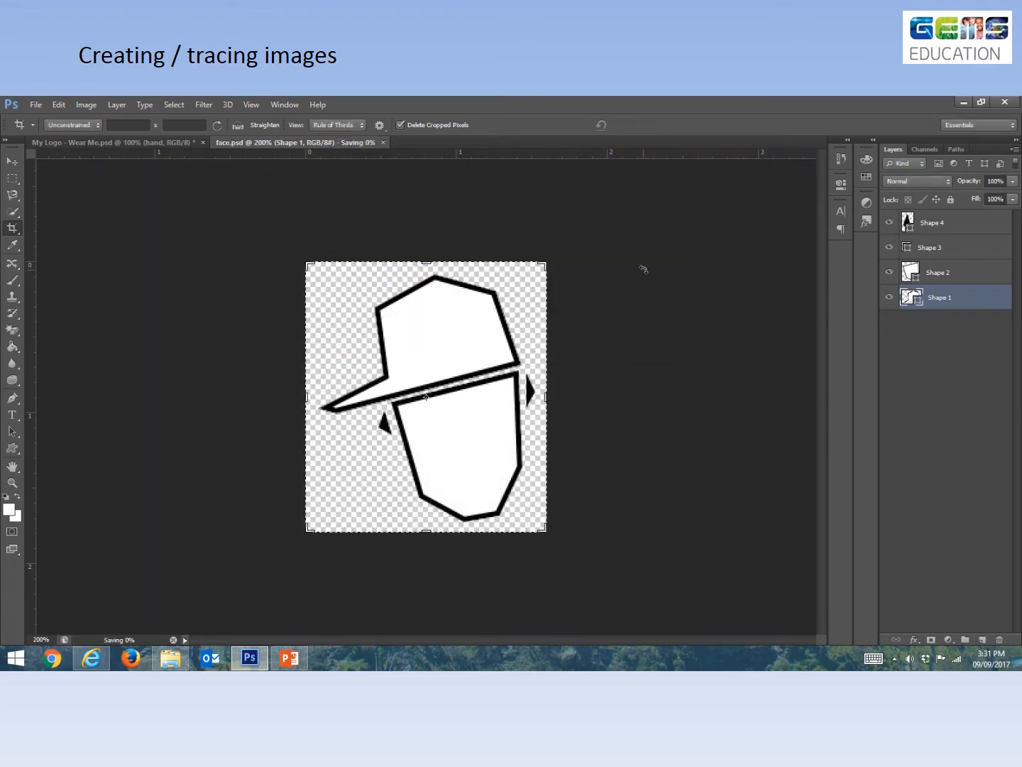
- Place the face PSD file into the My Logo - Wear Me document as a new layer
click(76, 145)
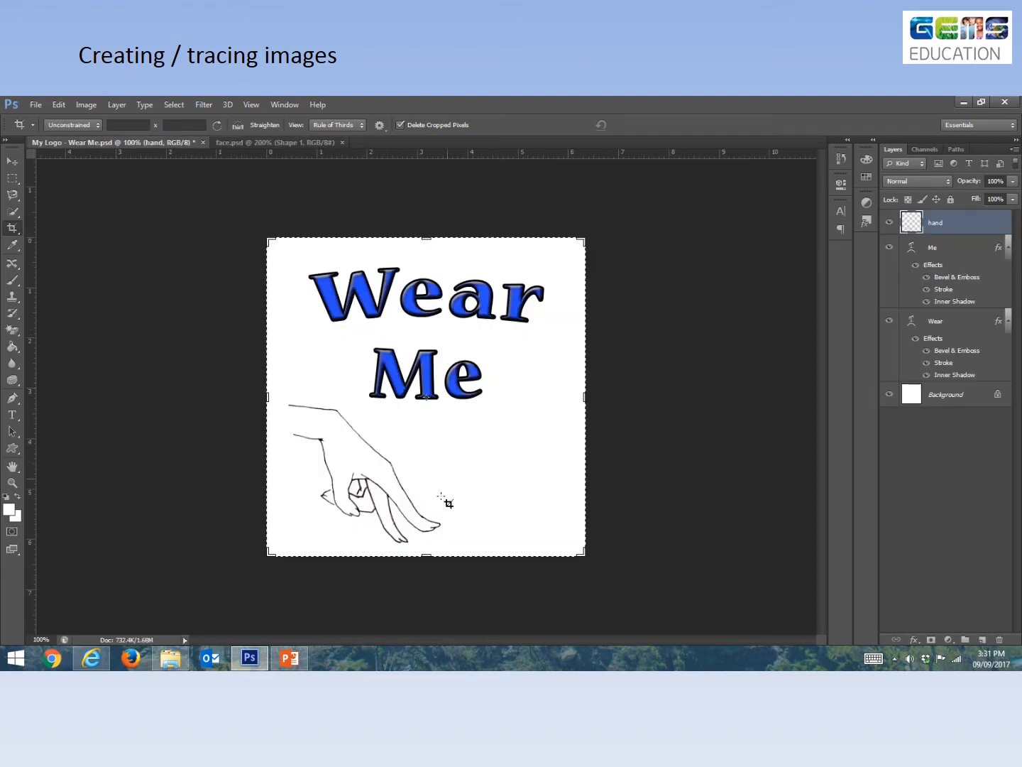
click(36, 105)
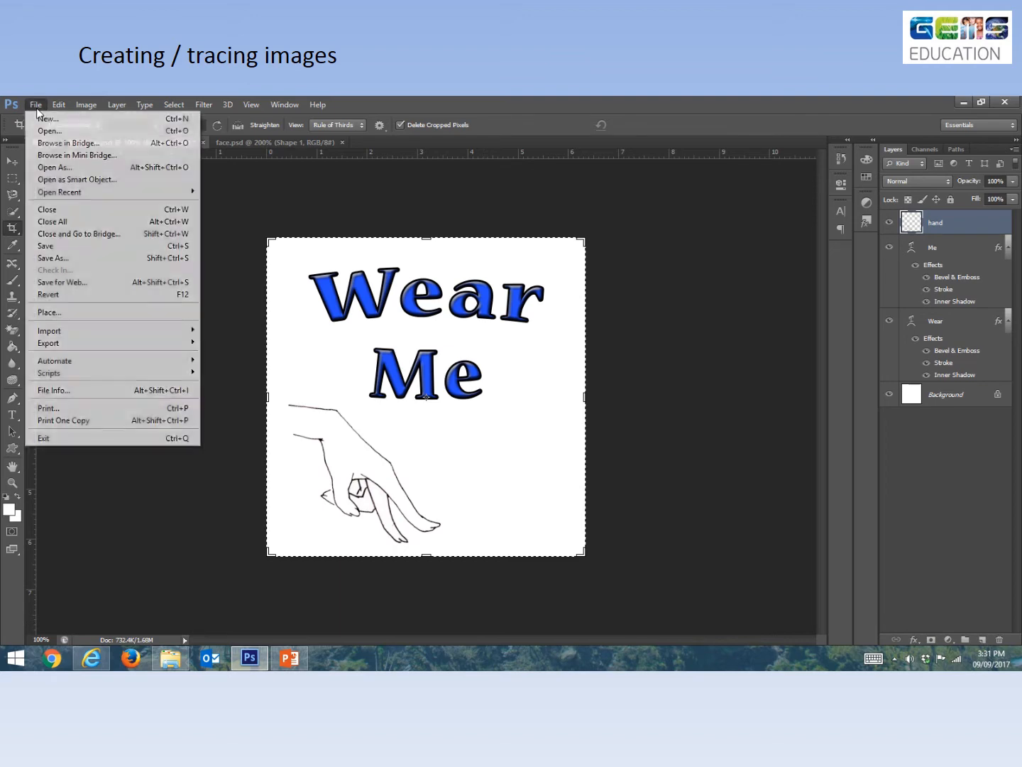
click(150, 313)
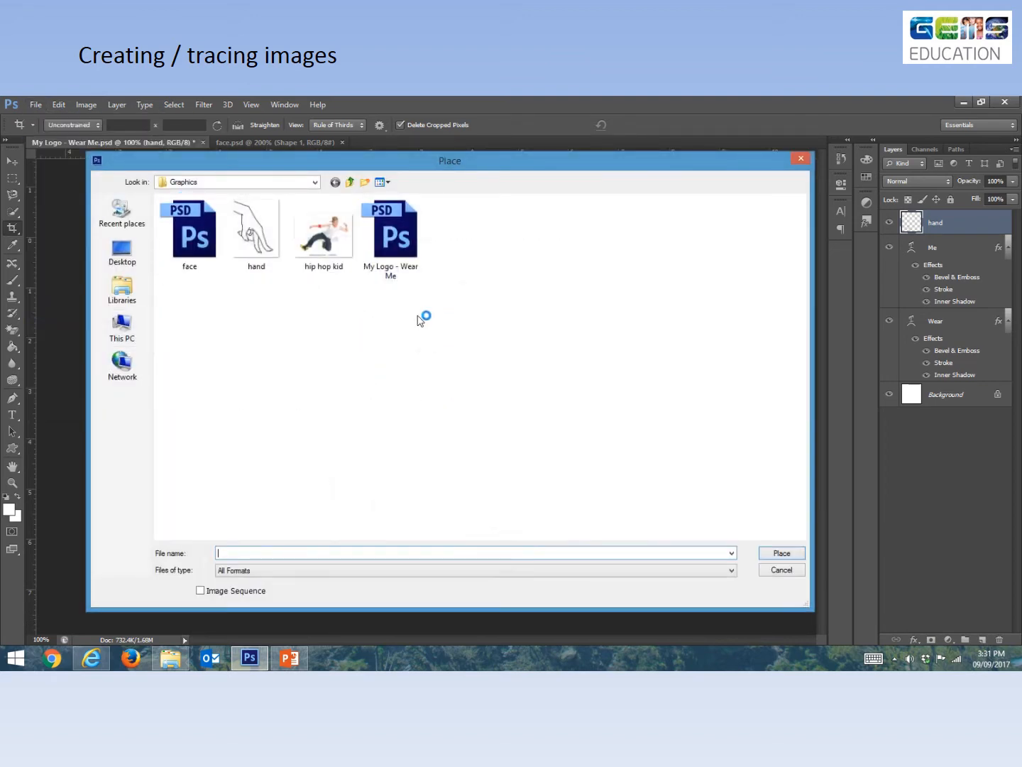
click(185, 241)
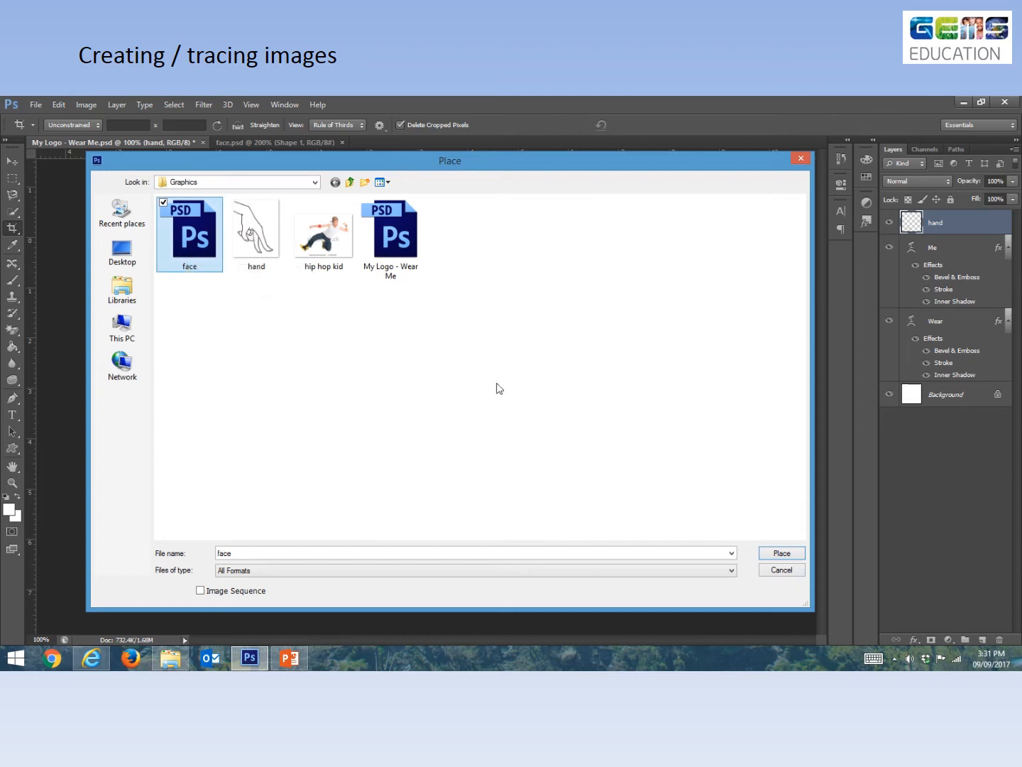
click(781, 553)
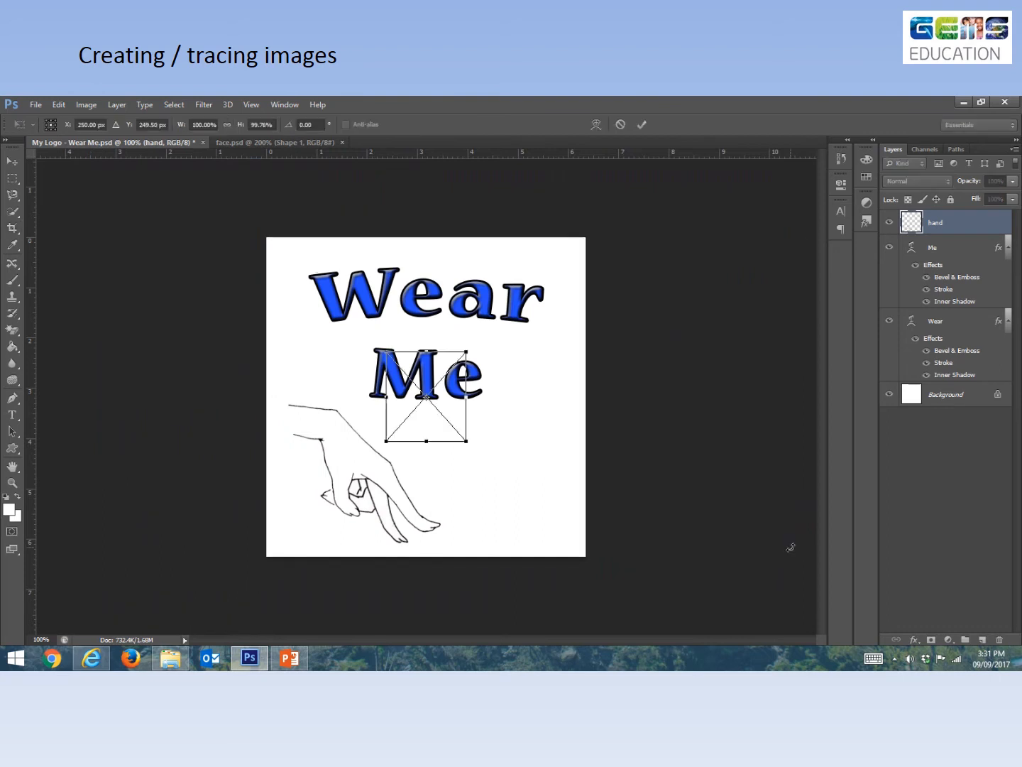
click(12, 161)
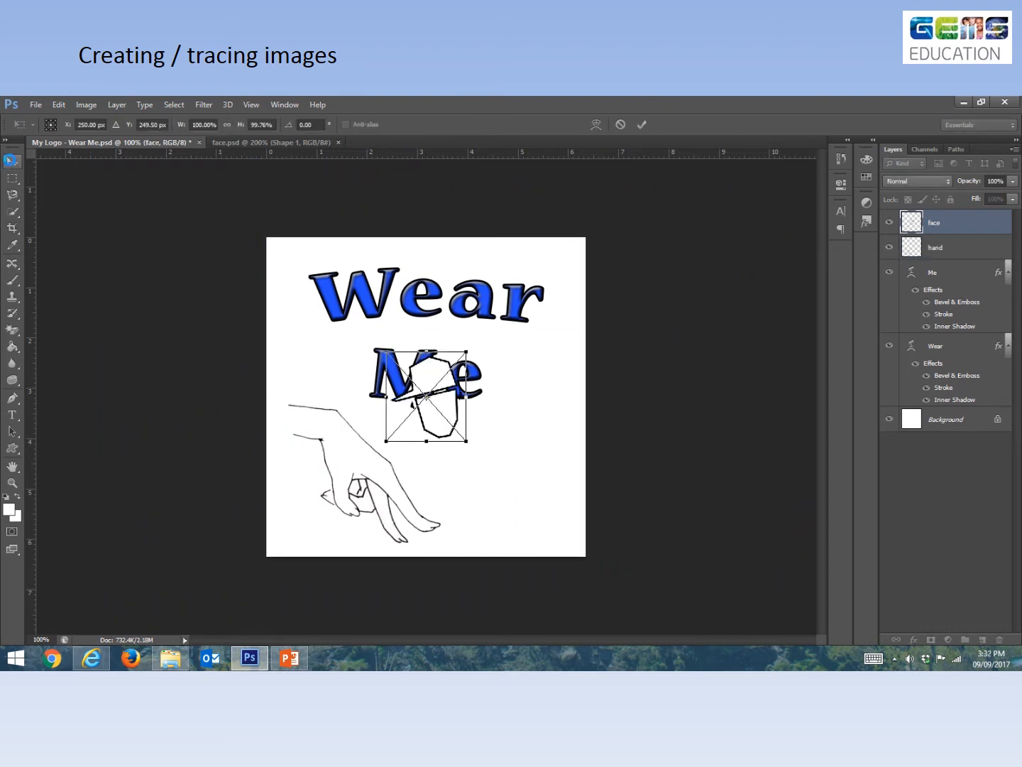
key(Return)
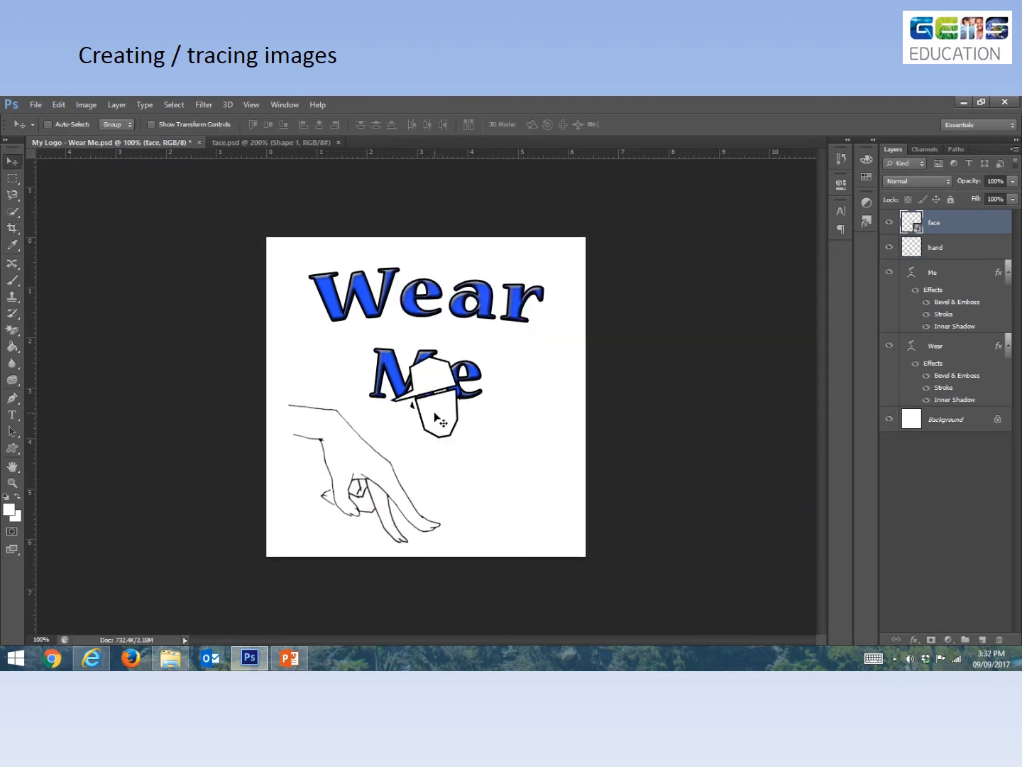
- Move the placed face to the empty area beside the hand and scale it up to about 151%
drag(436, 423, 528, 492)
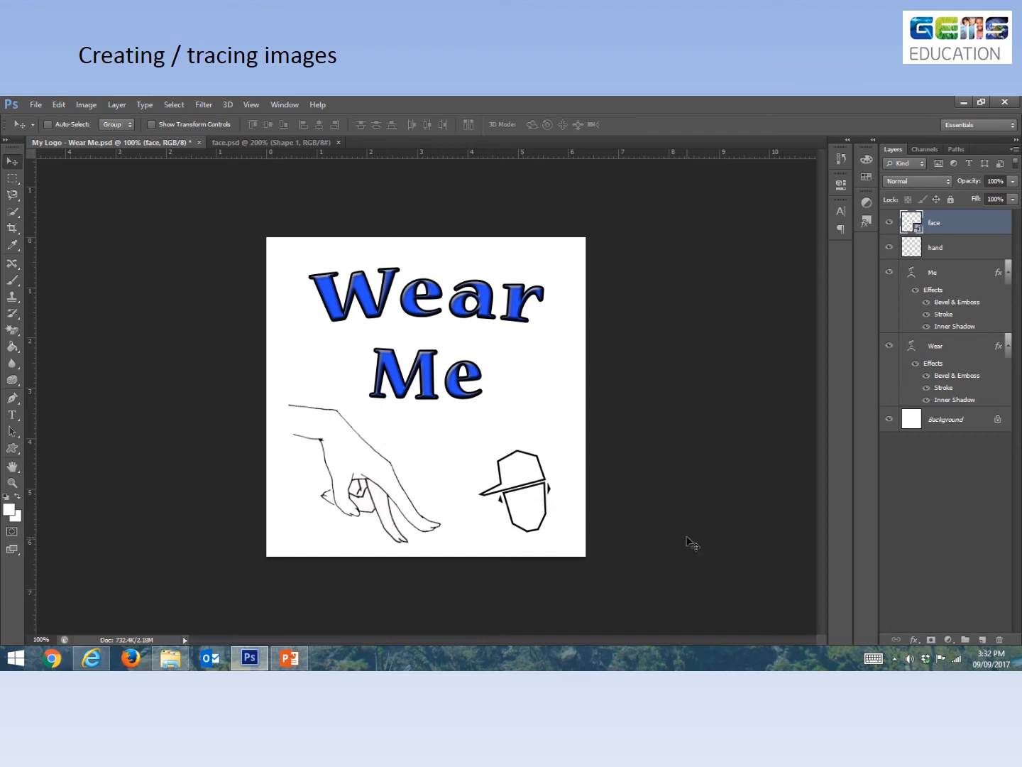
key(ctrl+t)
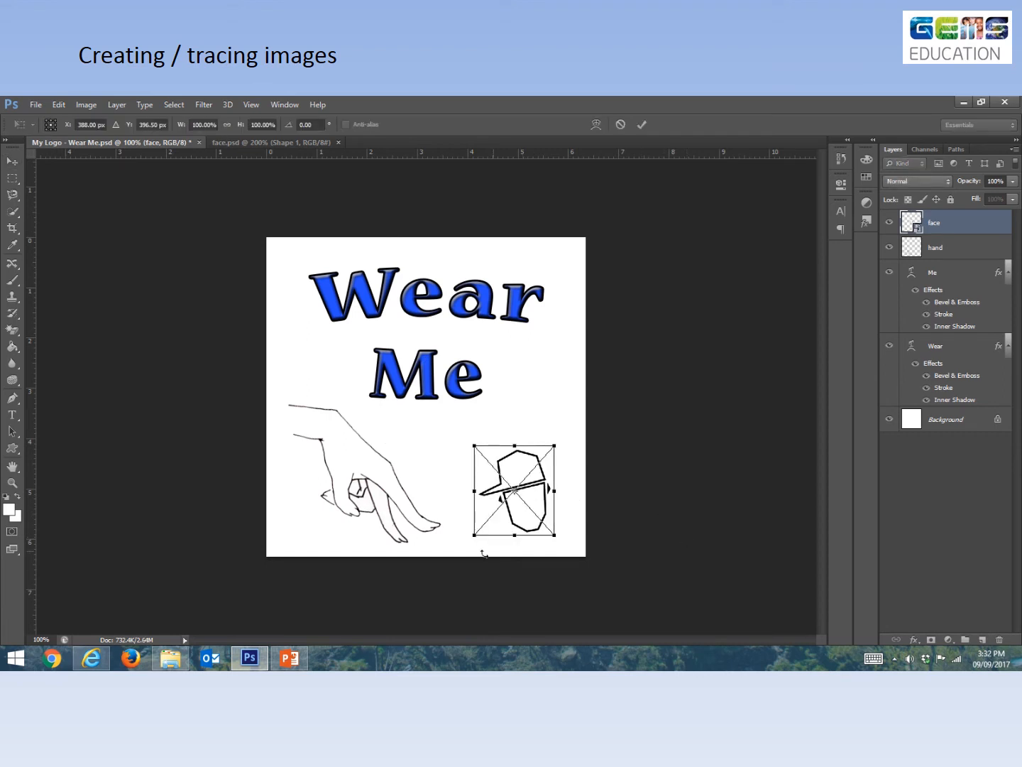
drag(474, 445, 426, 407)
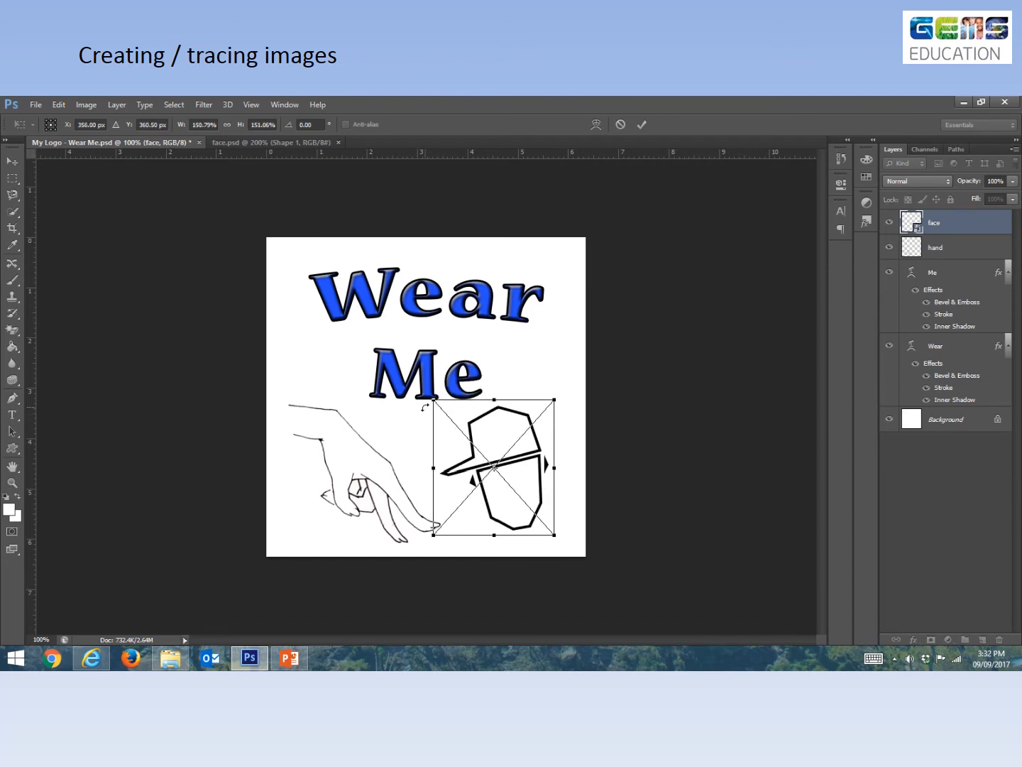
click(642, 125)
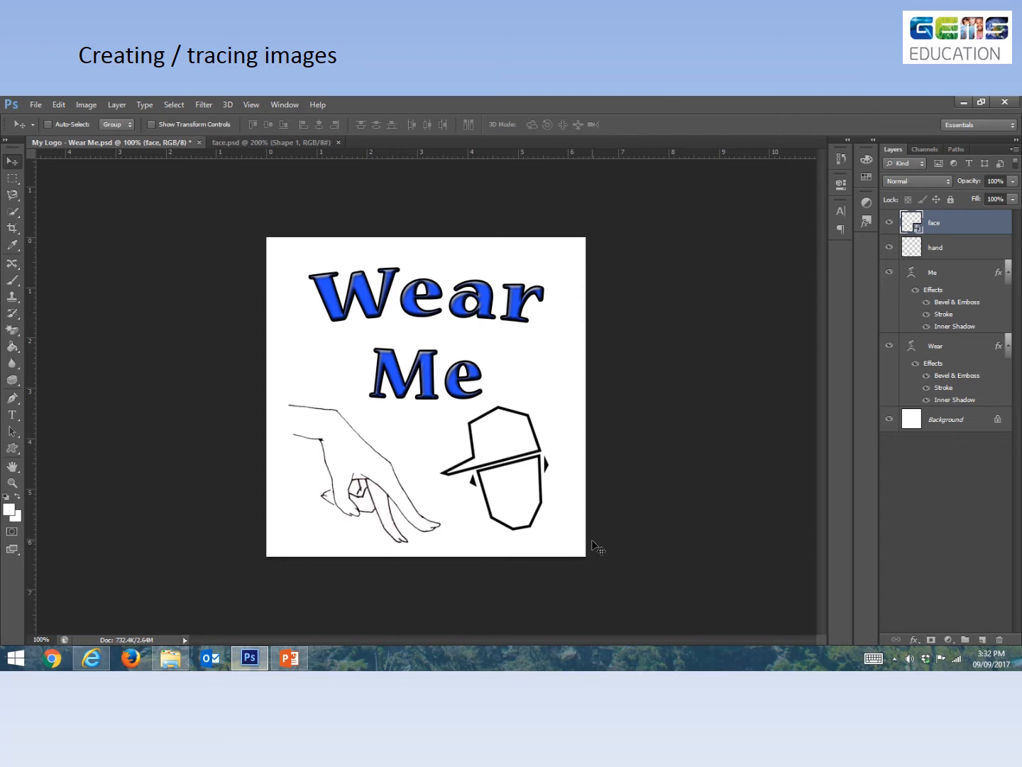
- Inspect the enlarged face in the logo up close and compare it with the face.psd document
key(ctrl+plus)
key(ctrl+plus)
key(ctrl+minus)
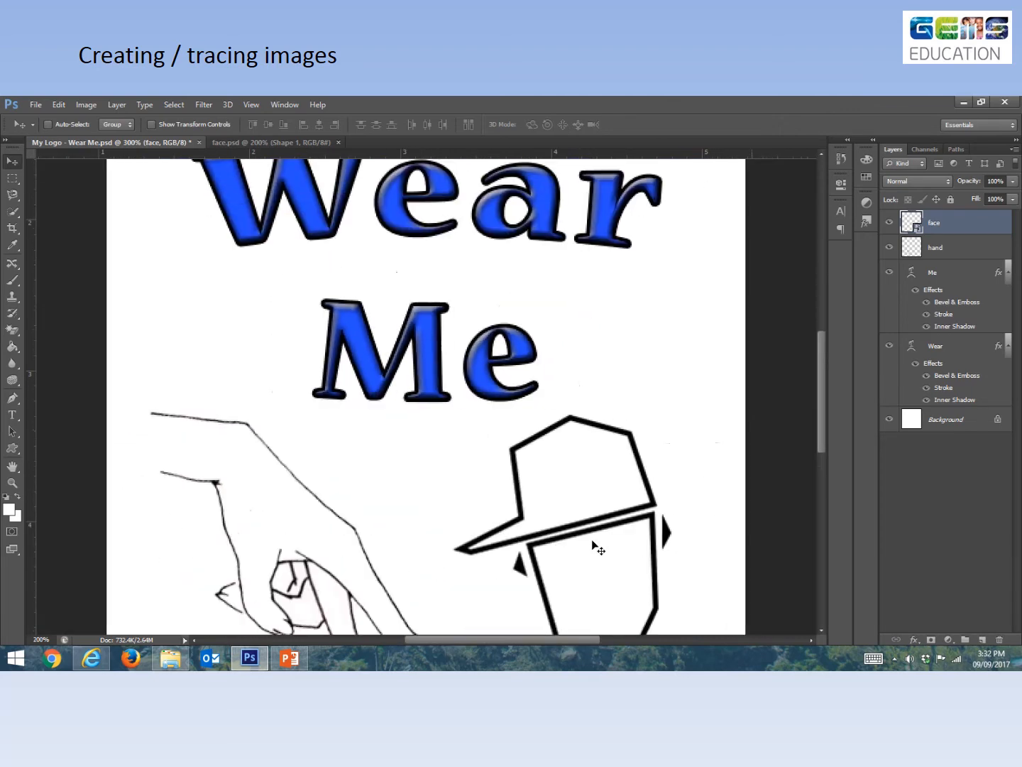
key(ctrl+minus)
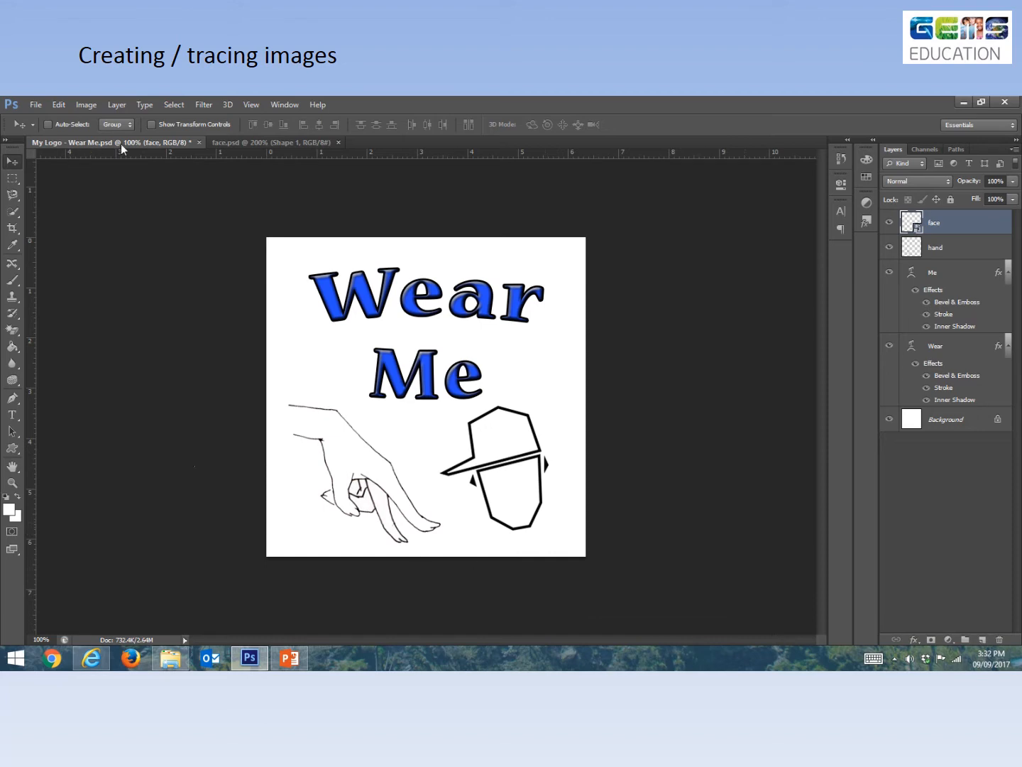
click(271, 142)
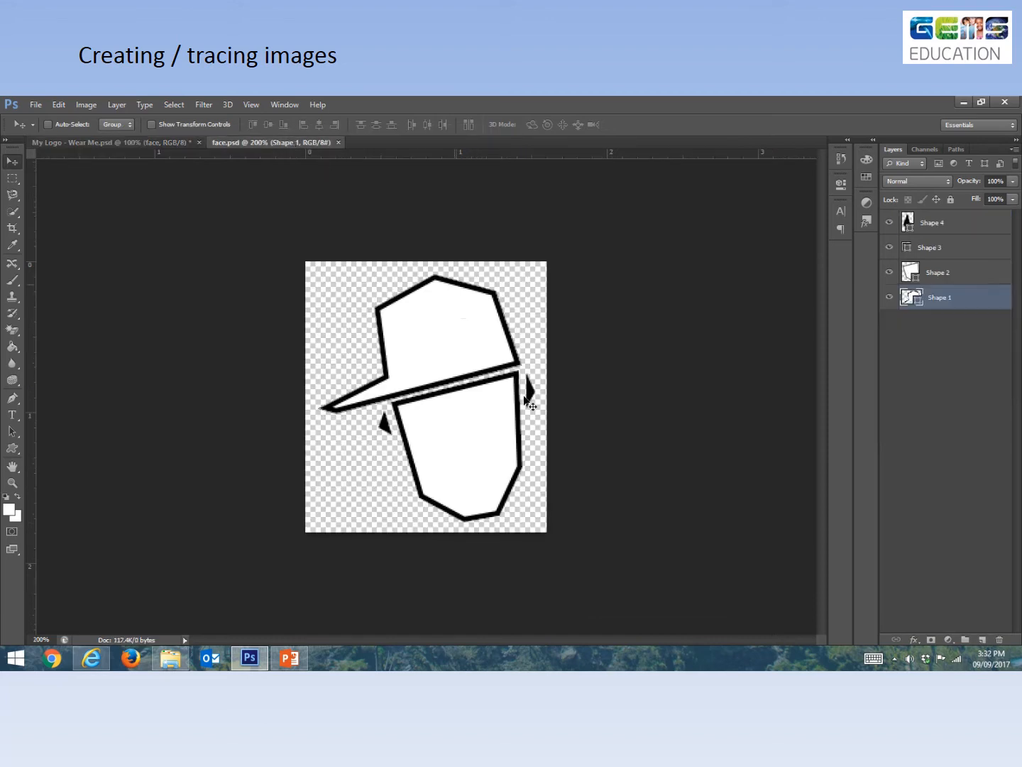
click(74, 143)
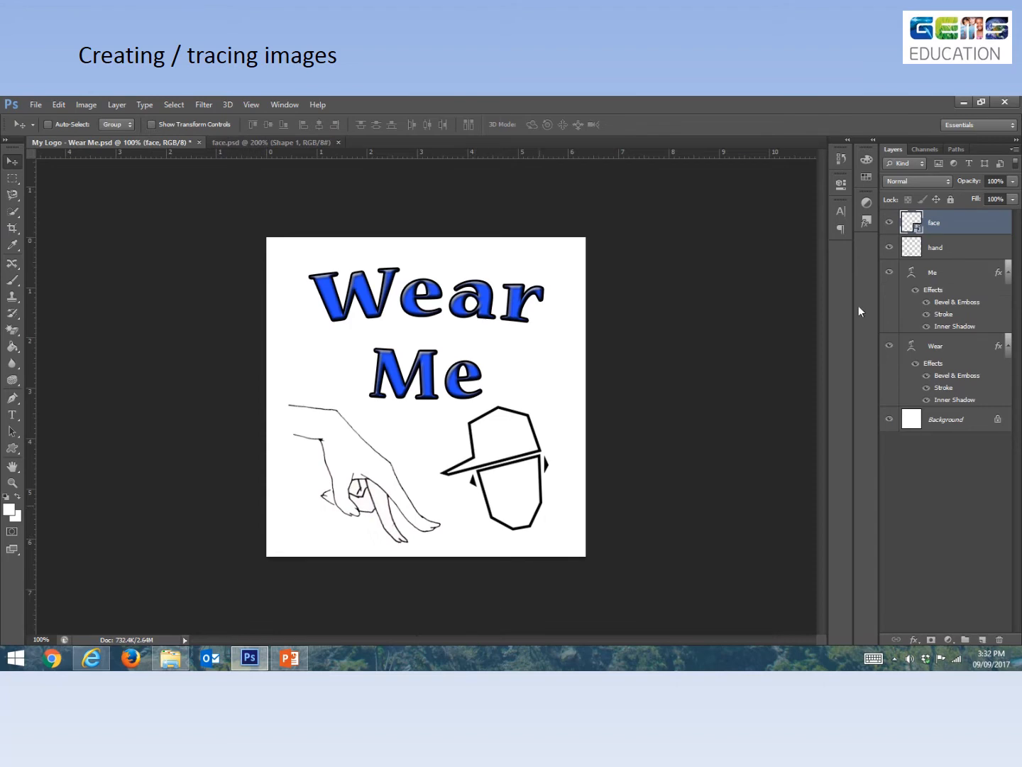
- Hide the hand layer and shift the face layer horizontally until it is centred beneath the word Me
click(889, 248)
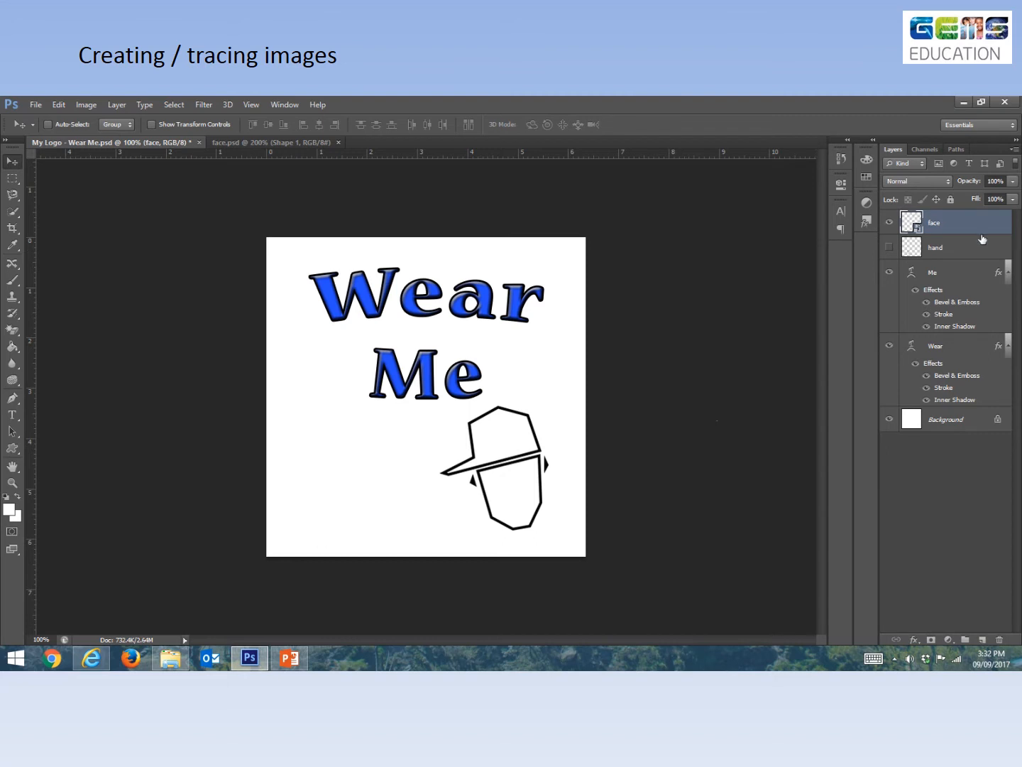
click(971, 255)
click(950, 232)
key(shift+Left)
key(shift+Left)
key(shift+Left)
key(shift+Left)
key(shift+Left)
key(shift+Left)
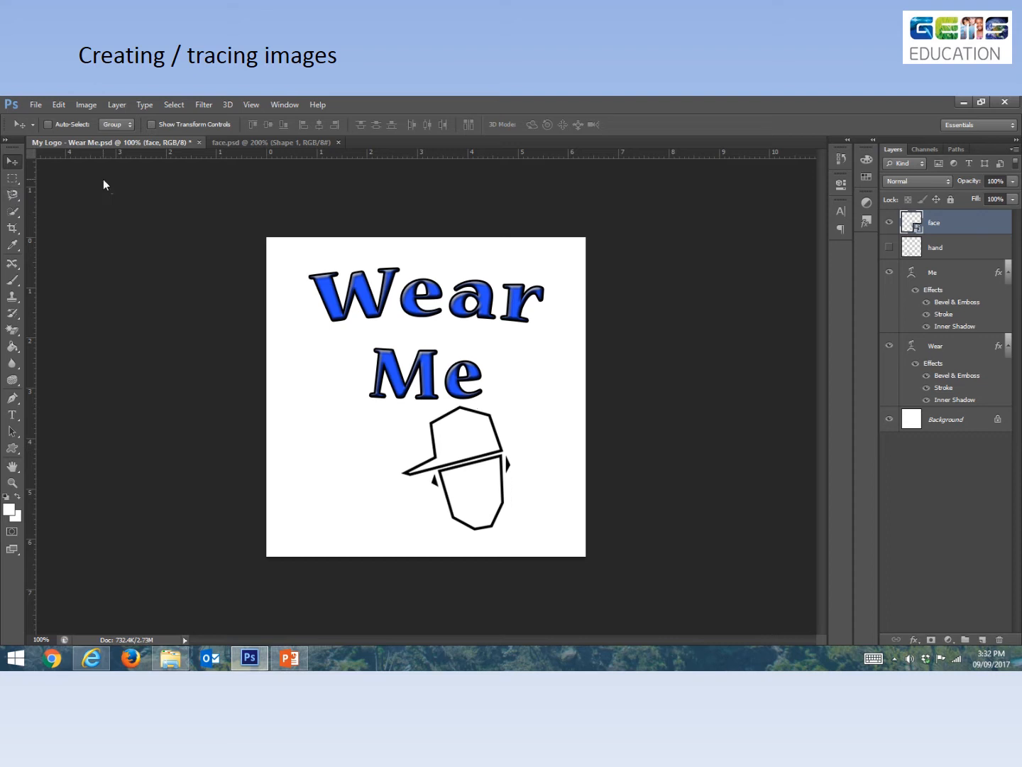
key(shift+Left)
key(shift+Left)
key(shift+Left)
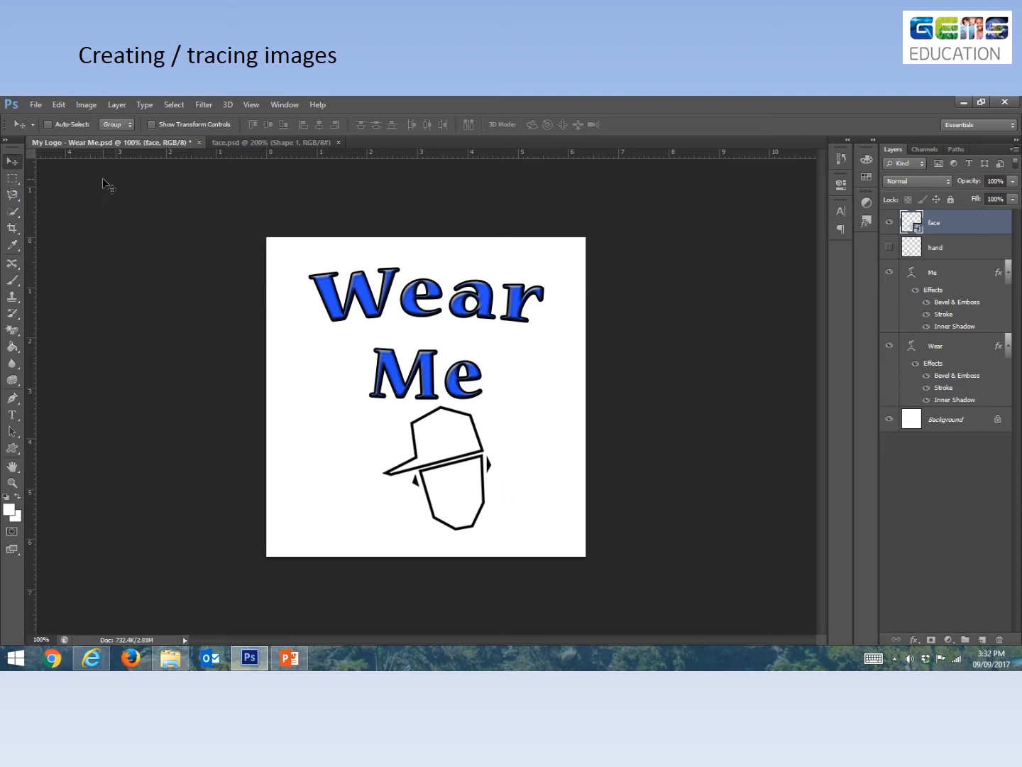
key(shift+Left)
key(shift+Left)
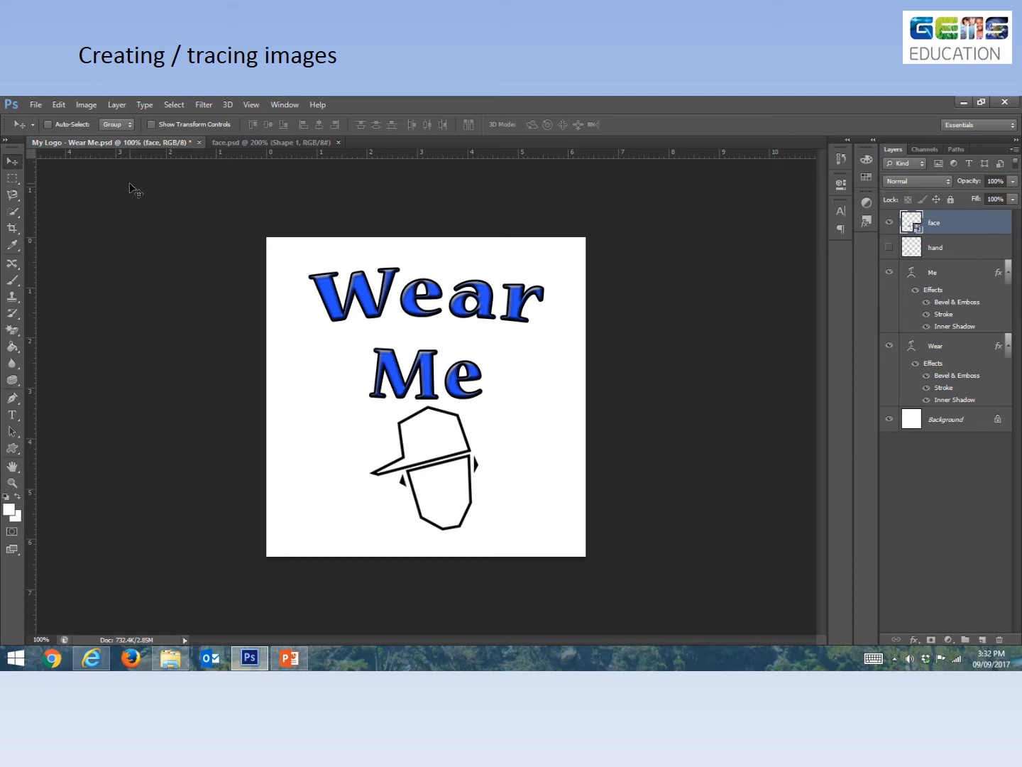
- Move the face layer straight up over the word Me so it sits just beneath the word Wear
key(shift+Up)
key(shift+Up)
key(shift+Up)
key(shift+Up)
key(shift+Up)
key(shift+Up)
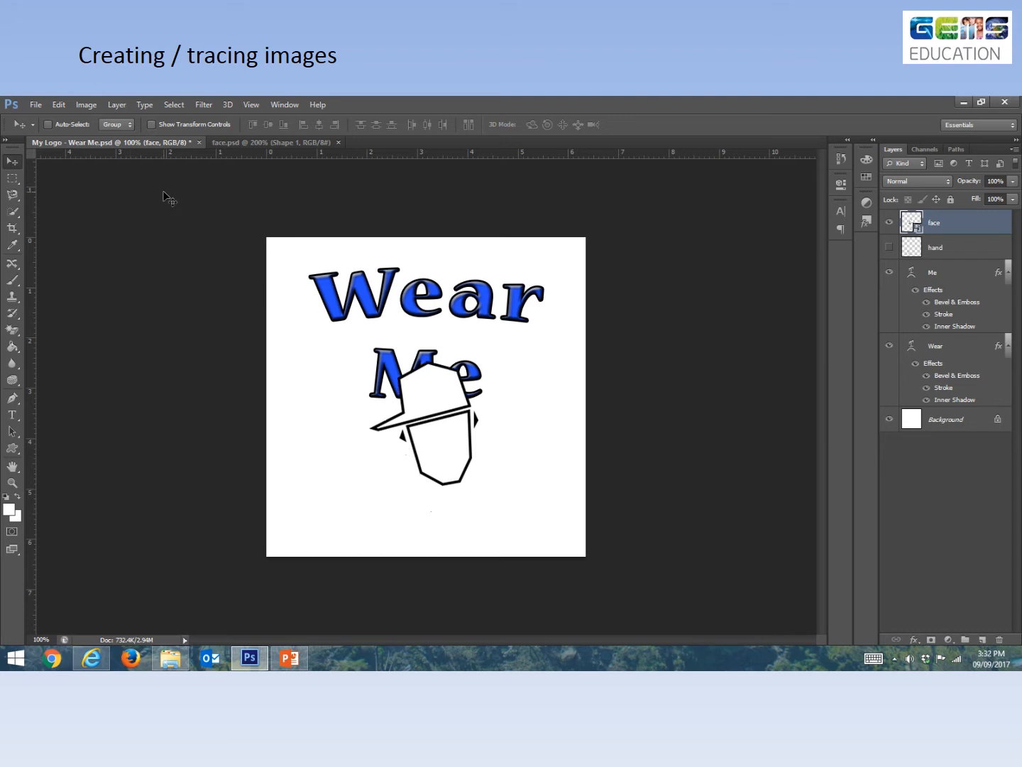
key(shift+Up)
key(shift+Up)
key(shift+Up)
key(shift+Up)
key(shift+Up)
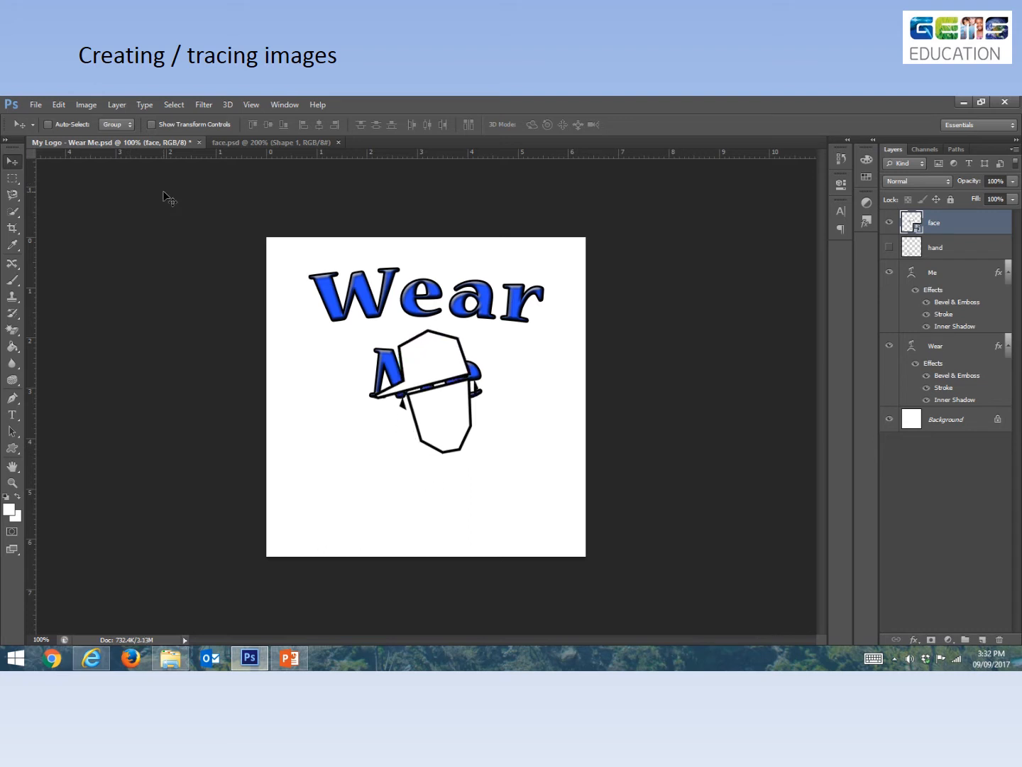
- Move the word Me down below the face's chin and shift it slightly to the right
click(938, 278)
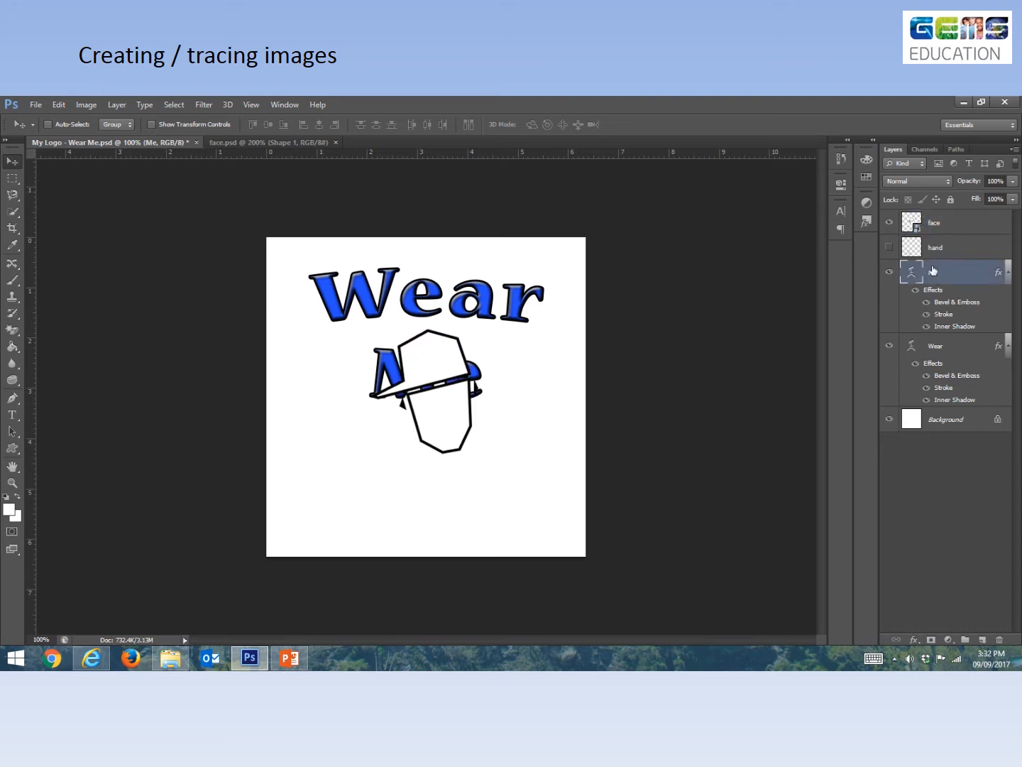
key(shift+Down)
key(shift+Down)
key(shift+Down)
key(shift+Down)
key(shift+Down)
key(shift+Down)
key(shift+Down)
key(shift+Down)
key(shift+Down)
key(shift+Down)
key(shift+Down)
key(shift+Down)
key(shift+Down)
key(shift+Down)
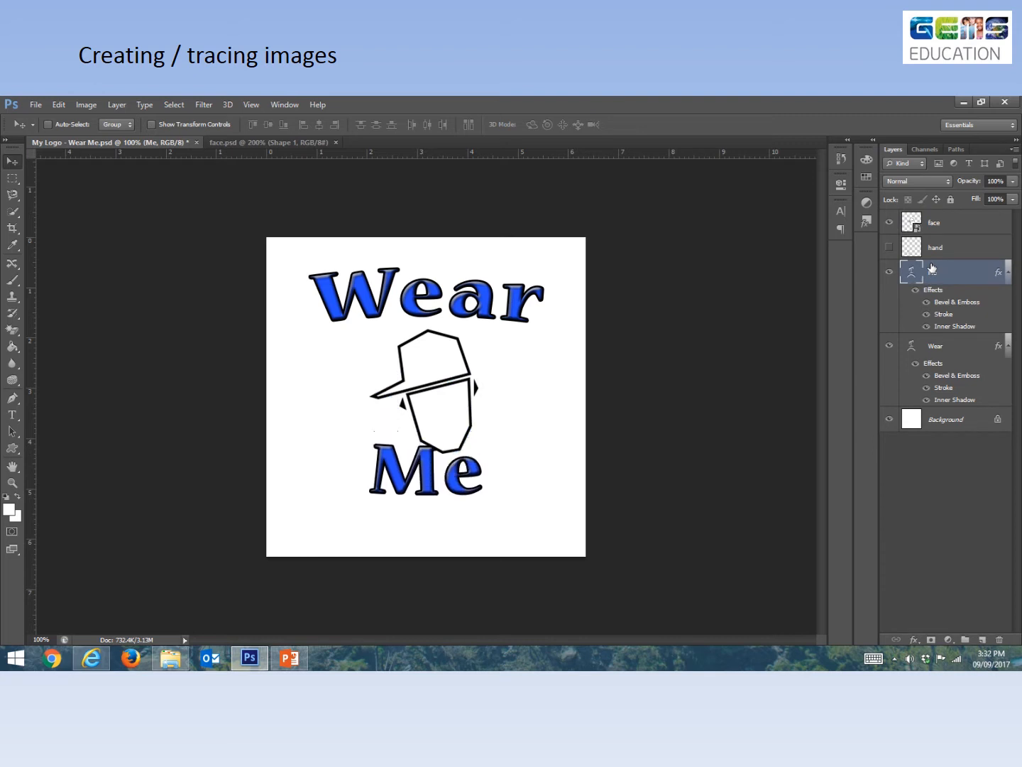
key(shift+Down)
key(shift+Down)
key(shift+Down)
key(shift+Right)
key(shift+Right)
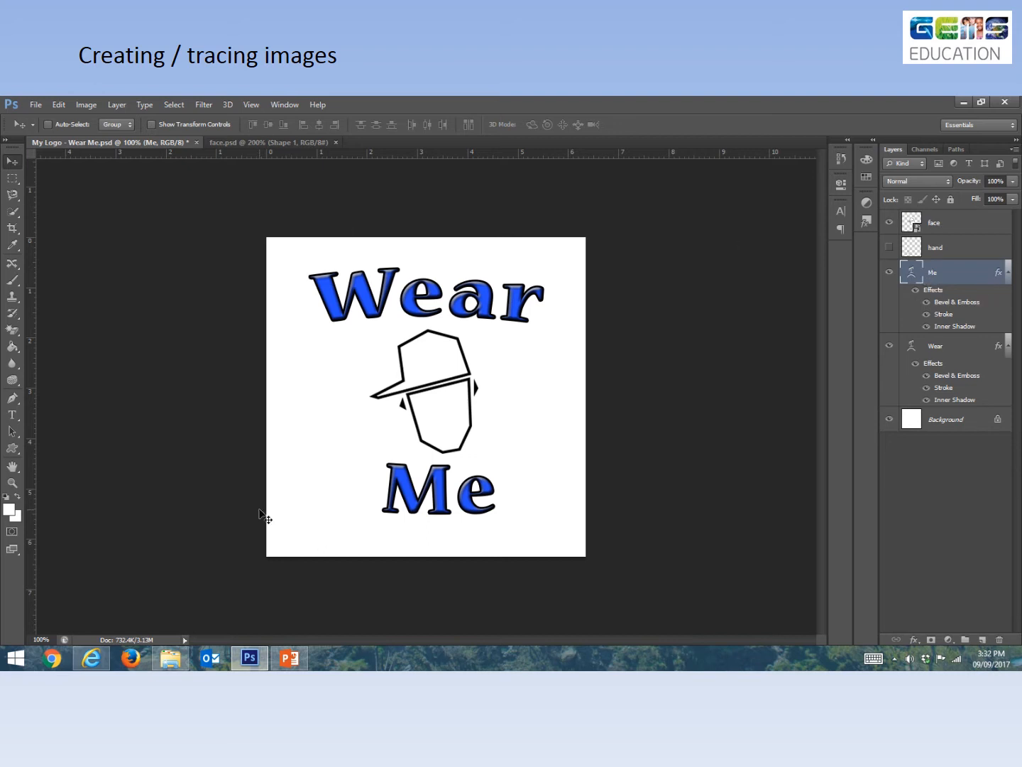
- Scale the face layer up to about 226% and move it to the right side of the canvas, below Wear
click(964, 223)
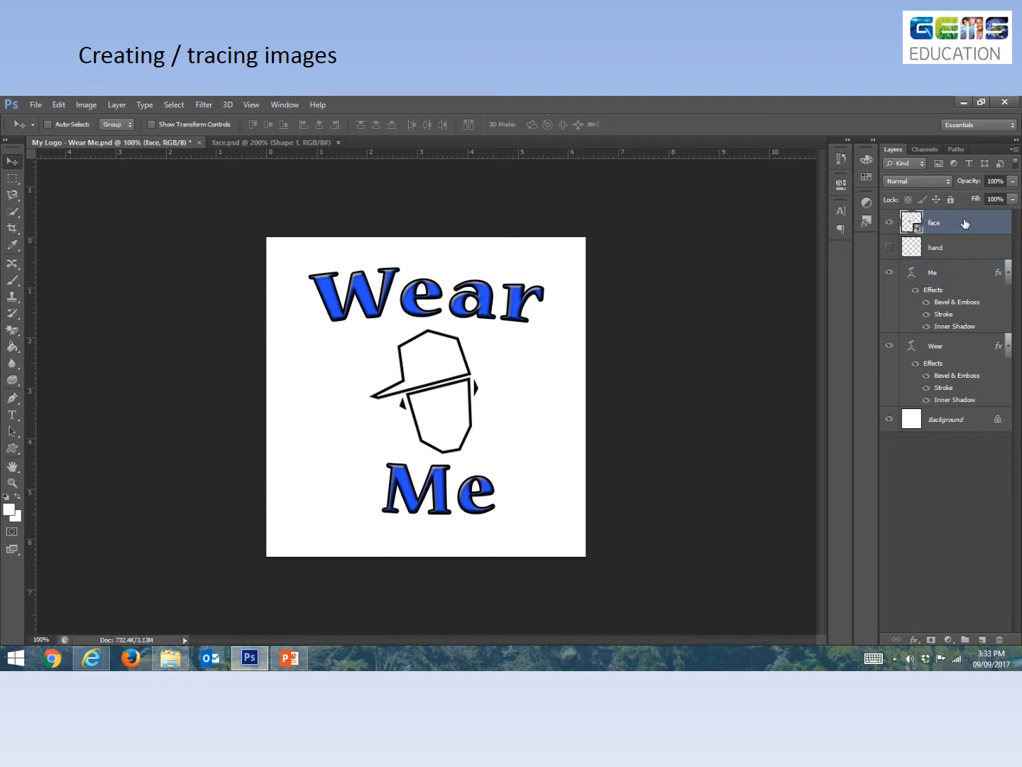
key(ctrl+t)
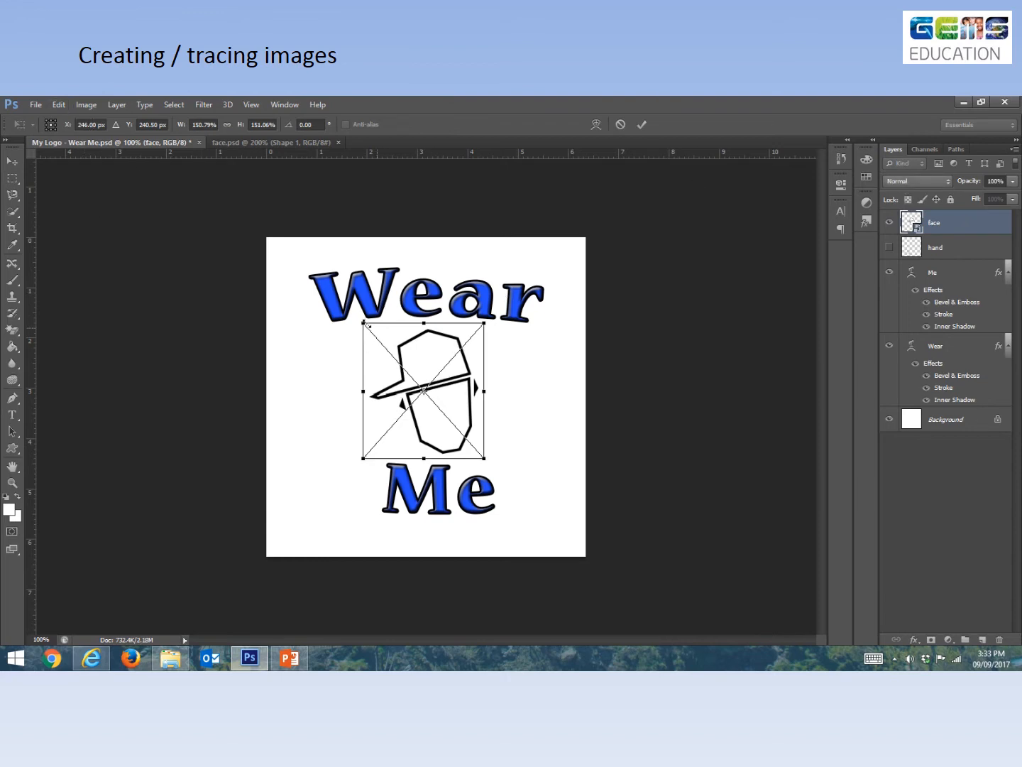
drag(362, 321, 303, 255)
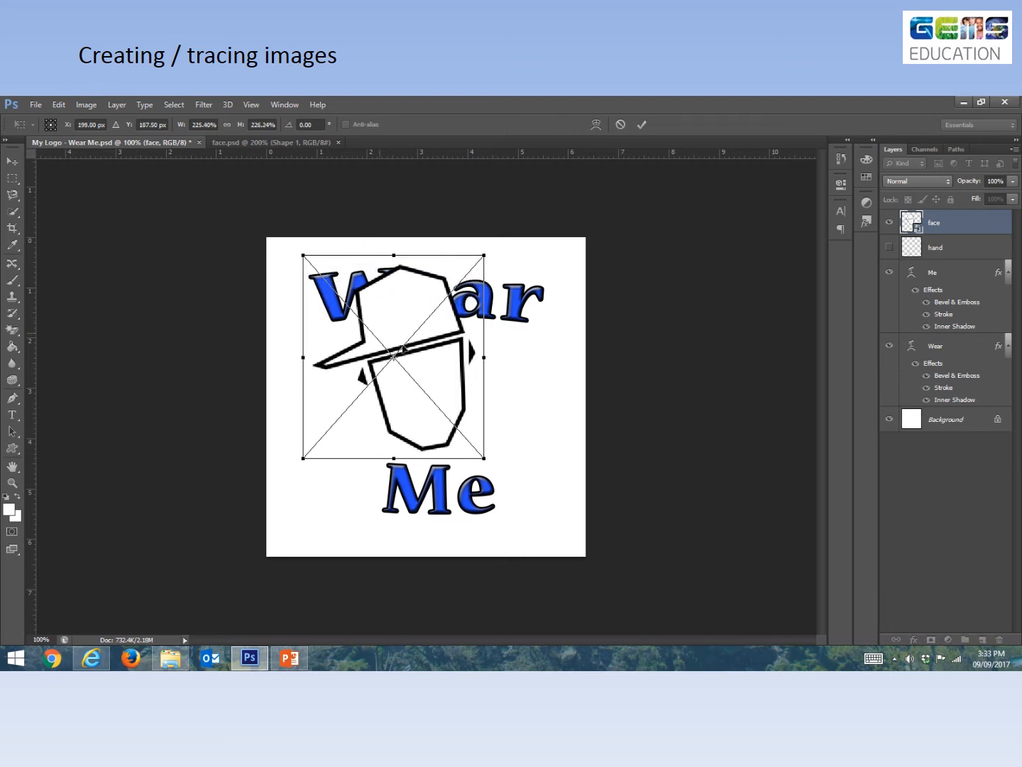
click(642, 124)
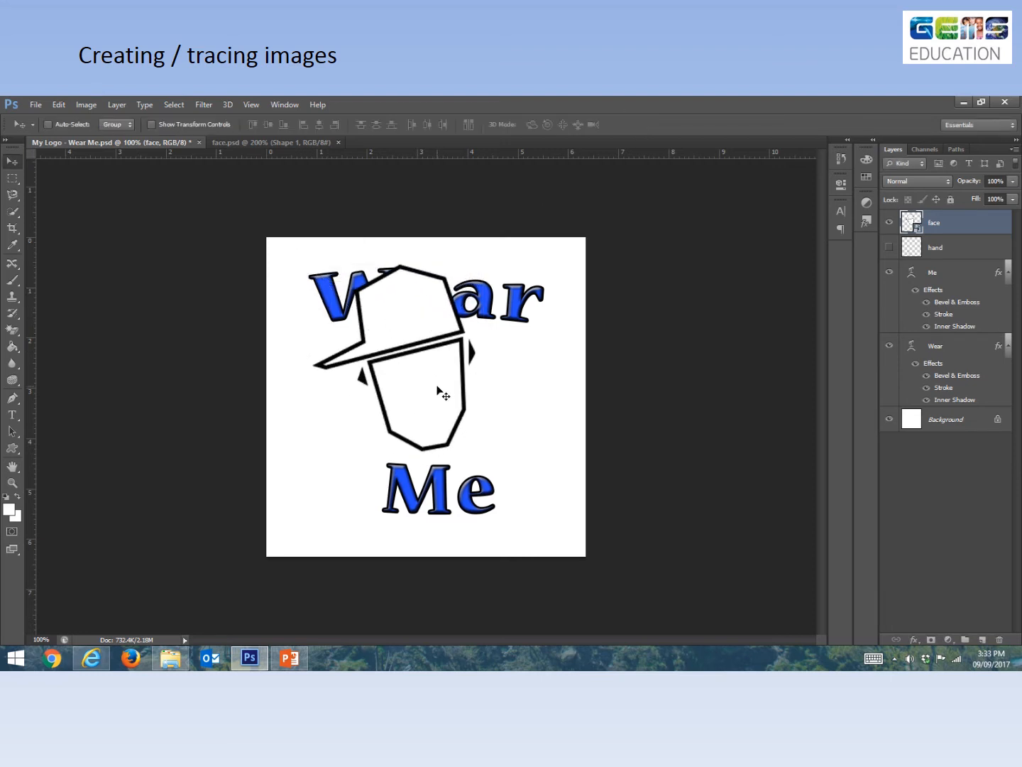
drag(440, 390, 388, 417)
mouse_move(511, 416)
mouse_down()
mouse_move(547, 434)
mouse_move(486, 428)
mouse_move(523, 428)
mouse_up()
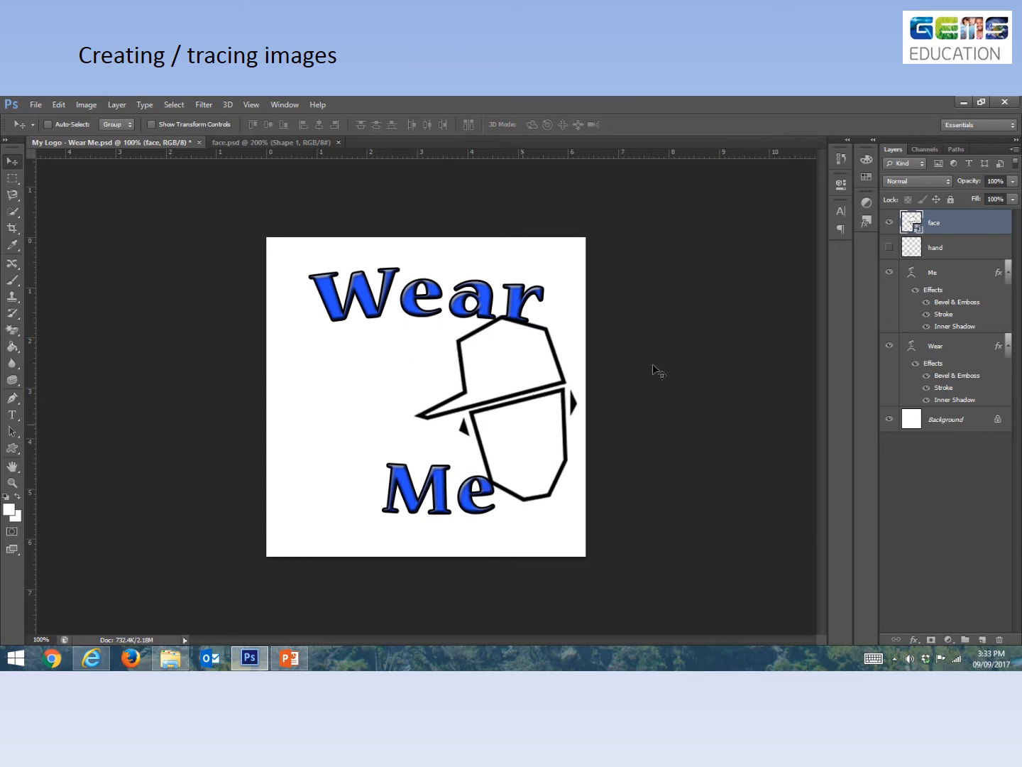
- Reduce the font size of the word Wear and place it to the left of the cap
click(951, 346)
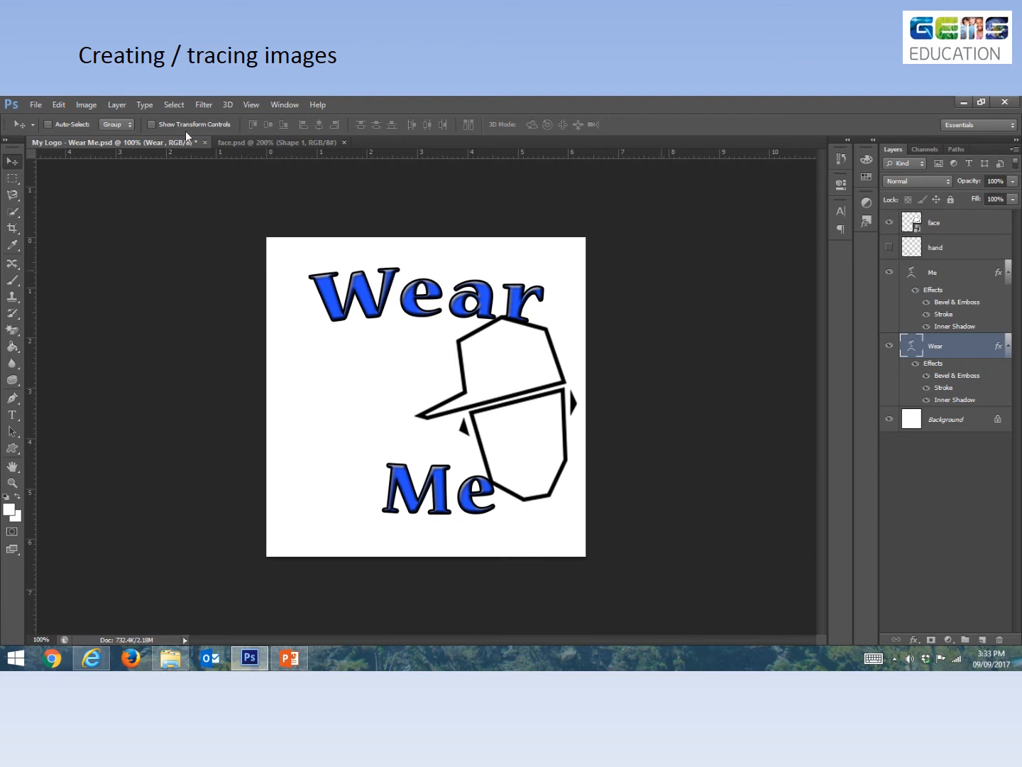
drag(382, 330, 344, 384)
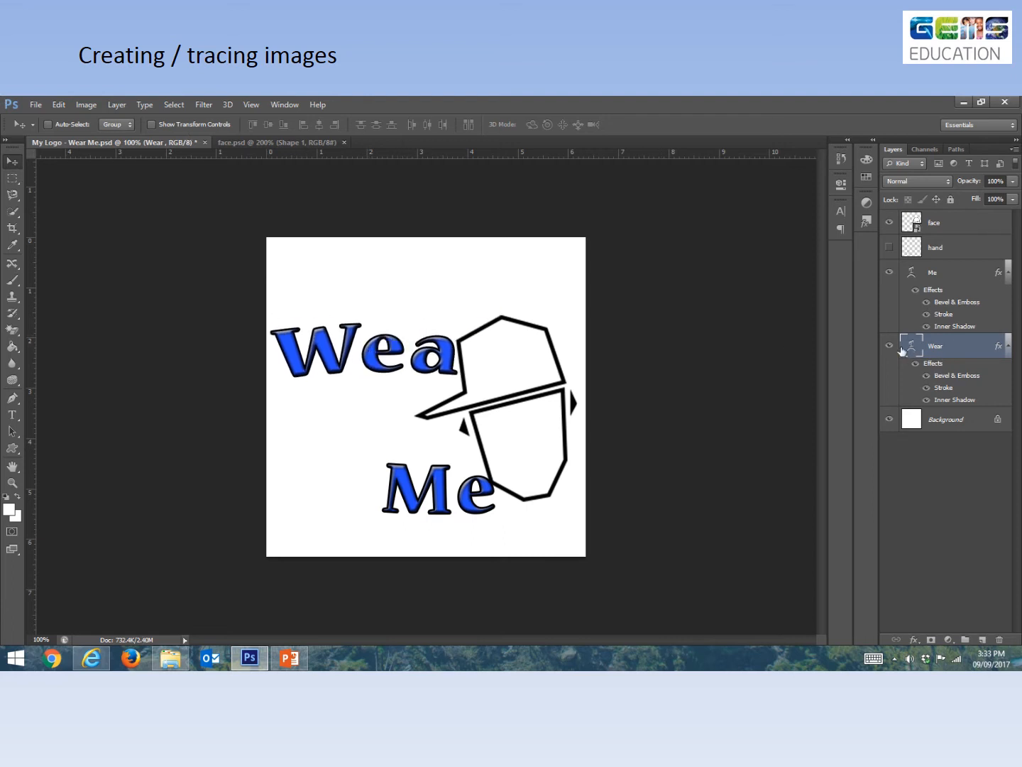
double_click(914, 346)
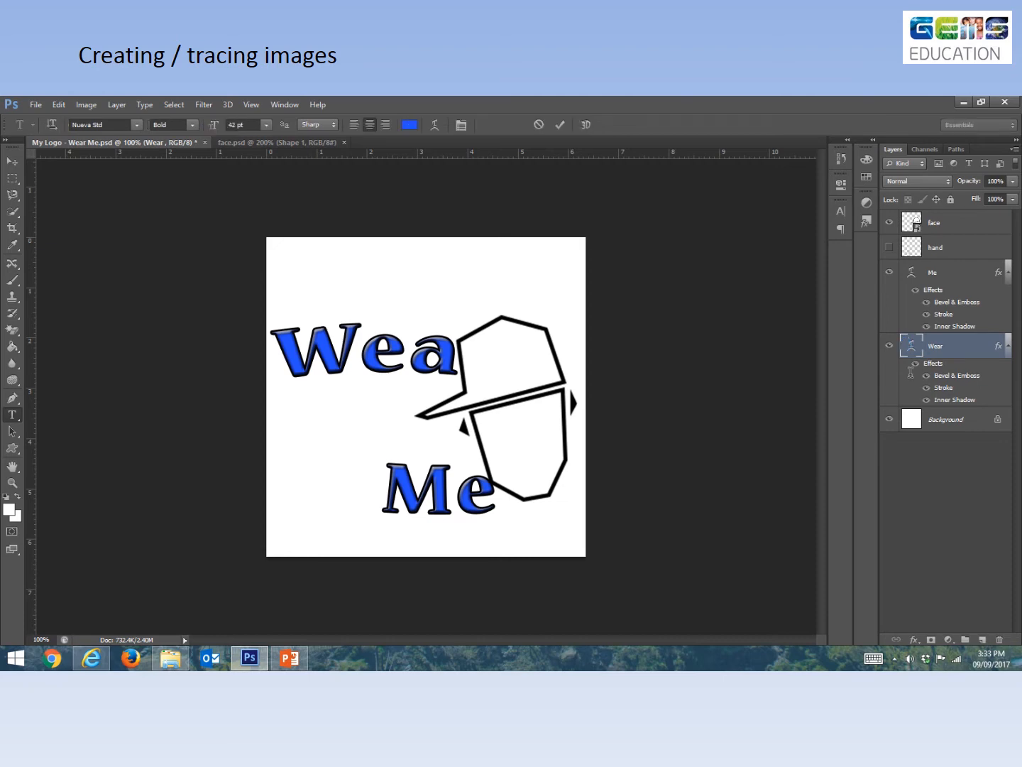
double_click(411, 355)
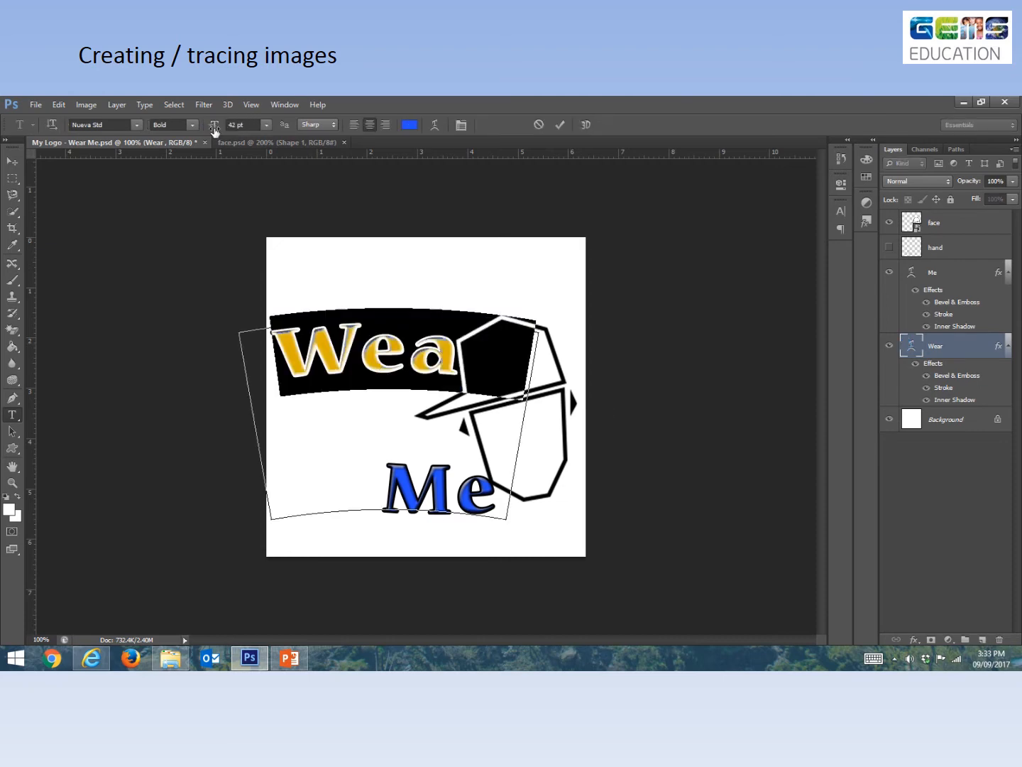
drag(214, 132, 210, 133)
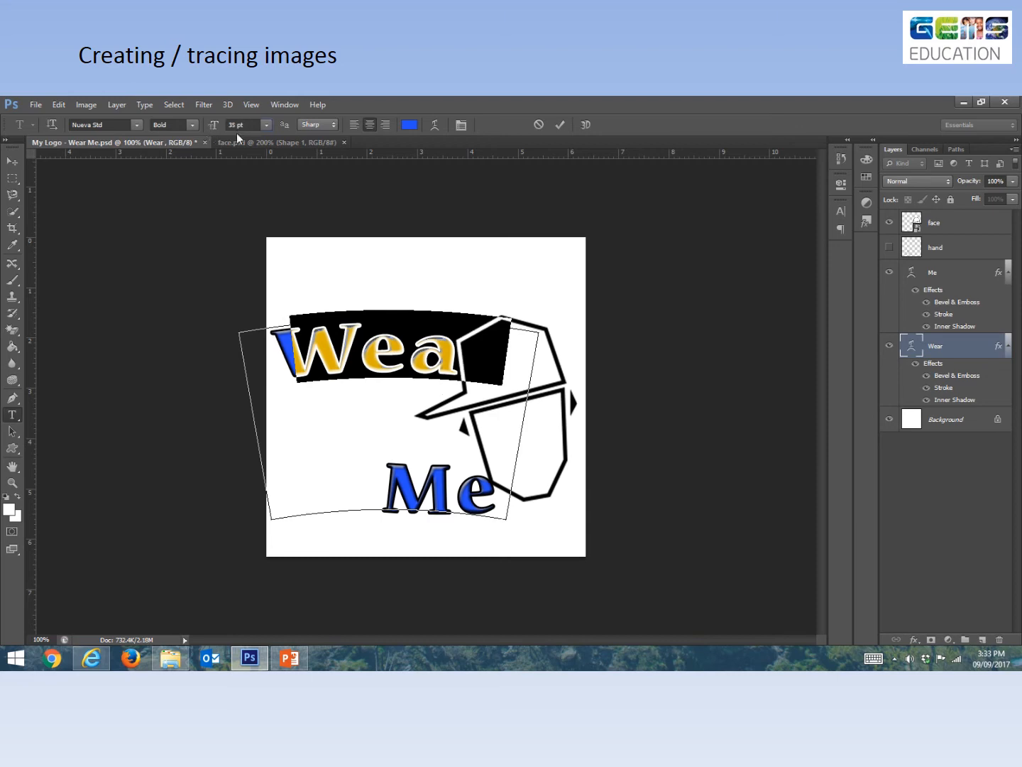
drag(220, 132, 211, 133)
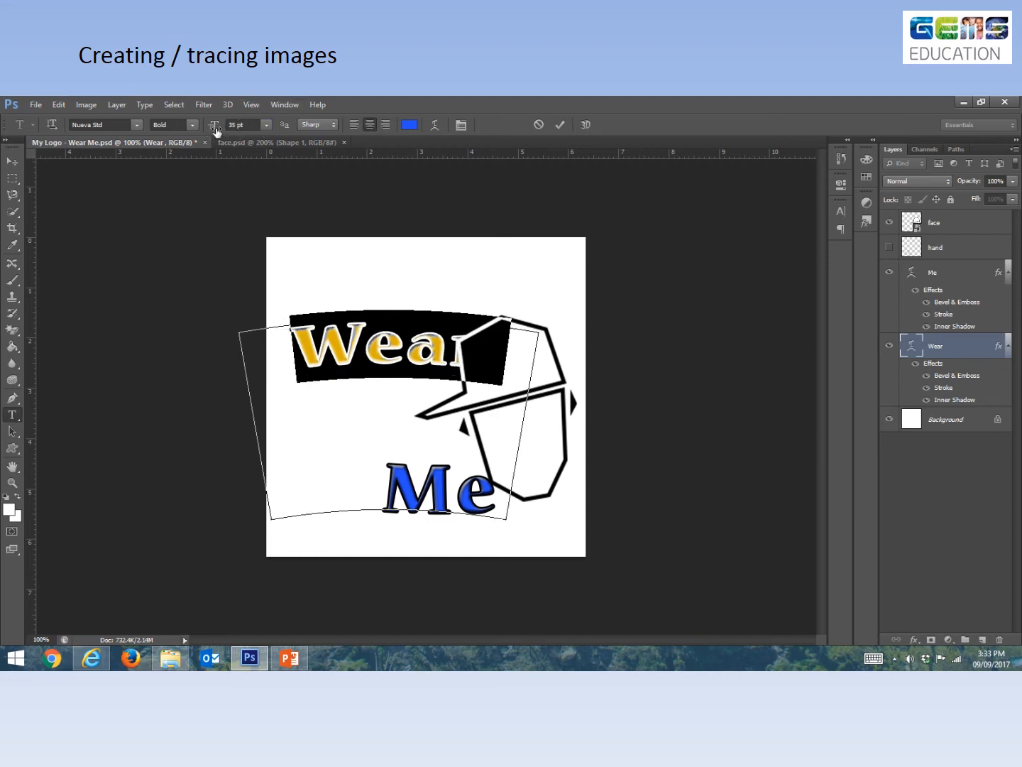
click(563, 123)
key(v)
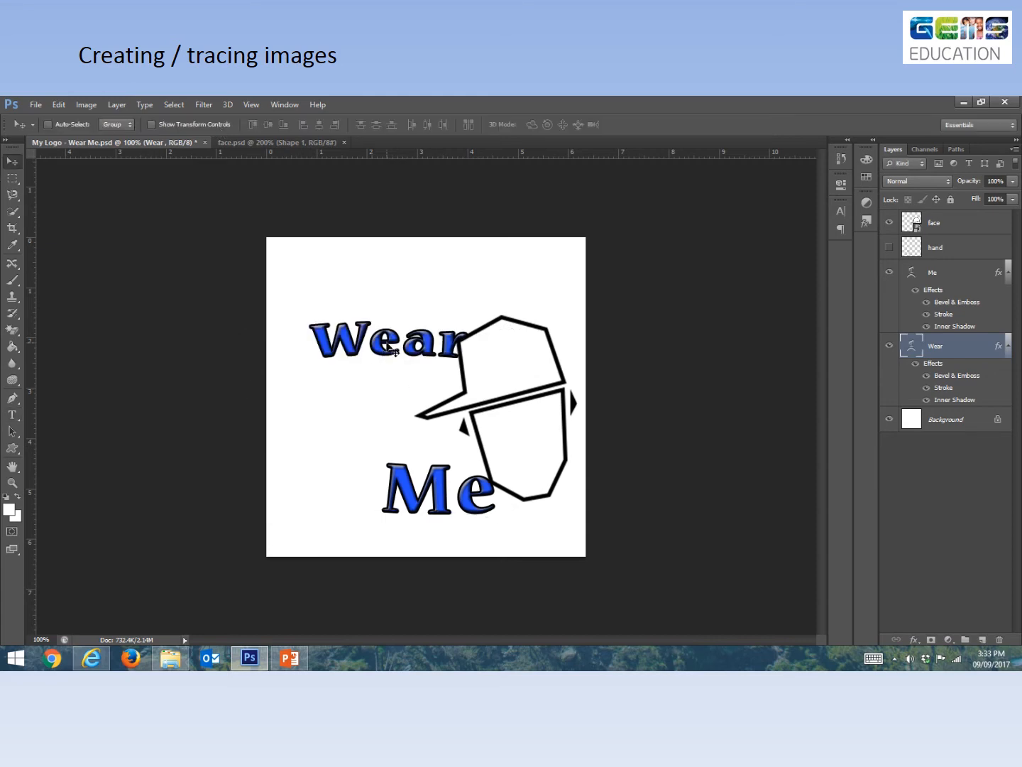
drag(394, 352, 375, 376)
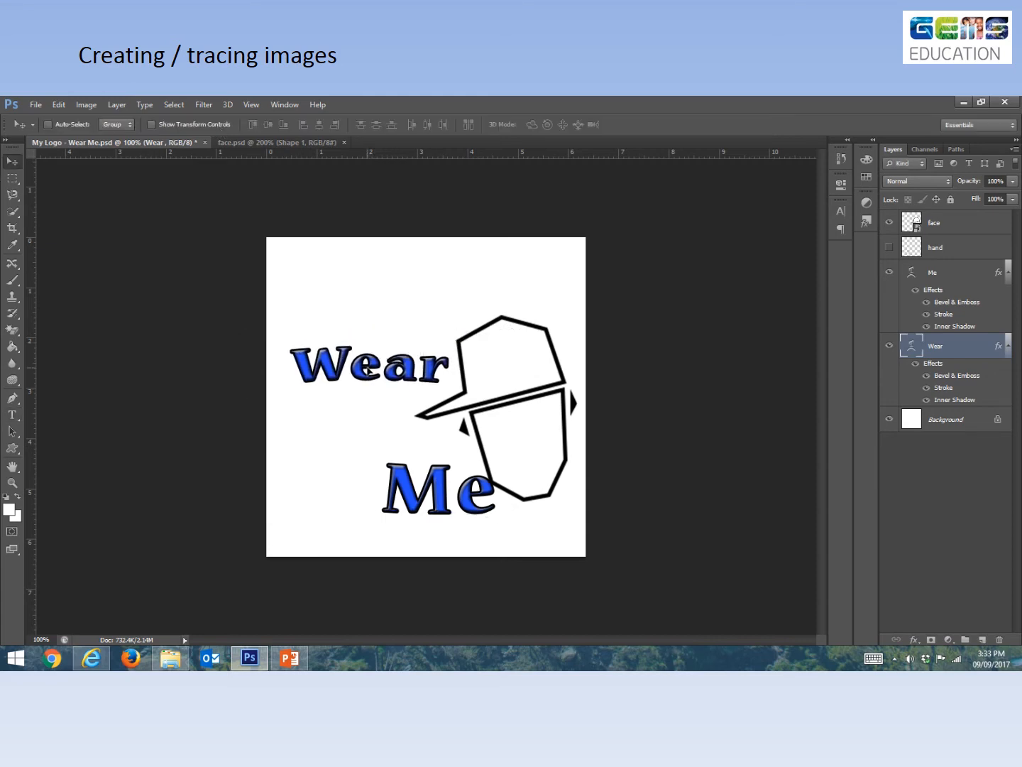
- Set the word Me to 28 pt and move it directly beneath Wear, left of the cap's brim
click(912, 274)
double_click(912, 274)
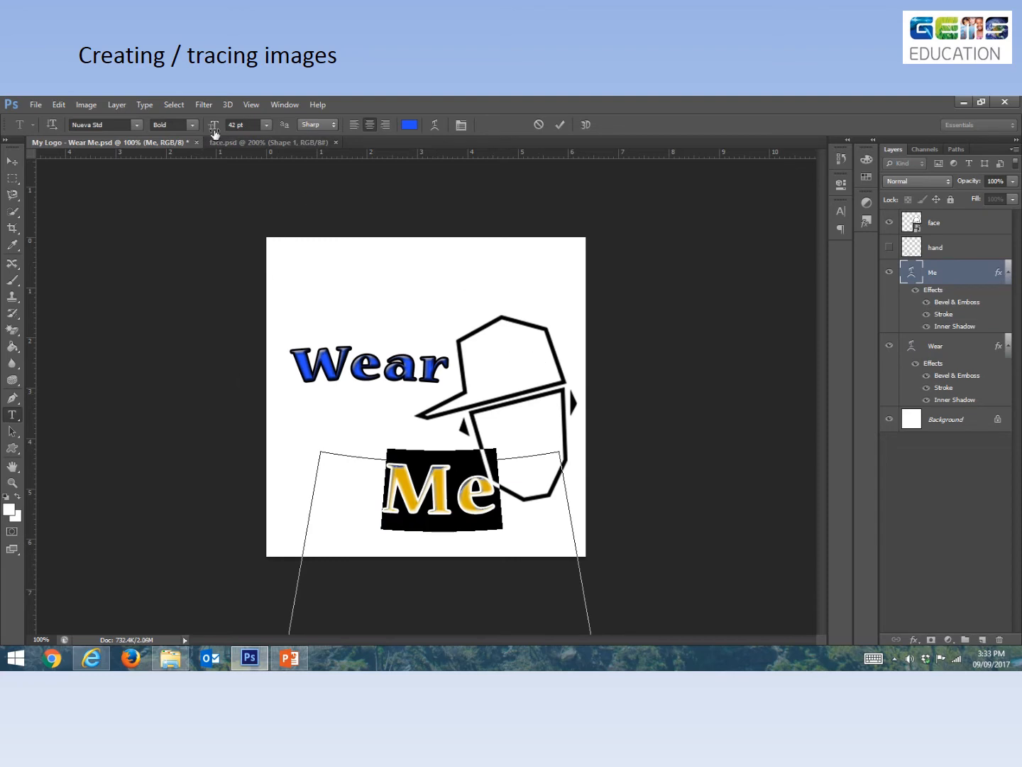
drag(214, 133, 203, 134)
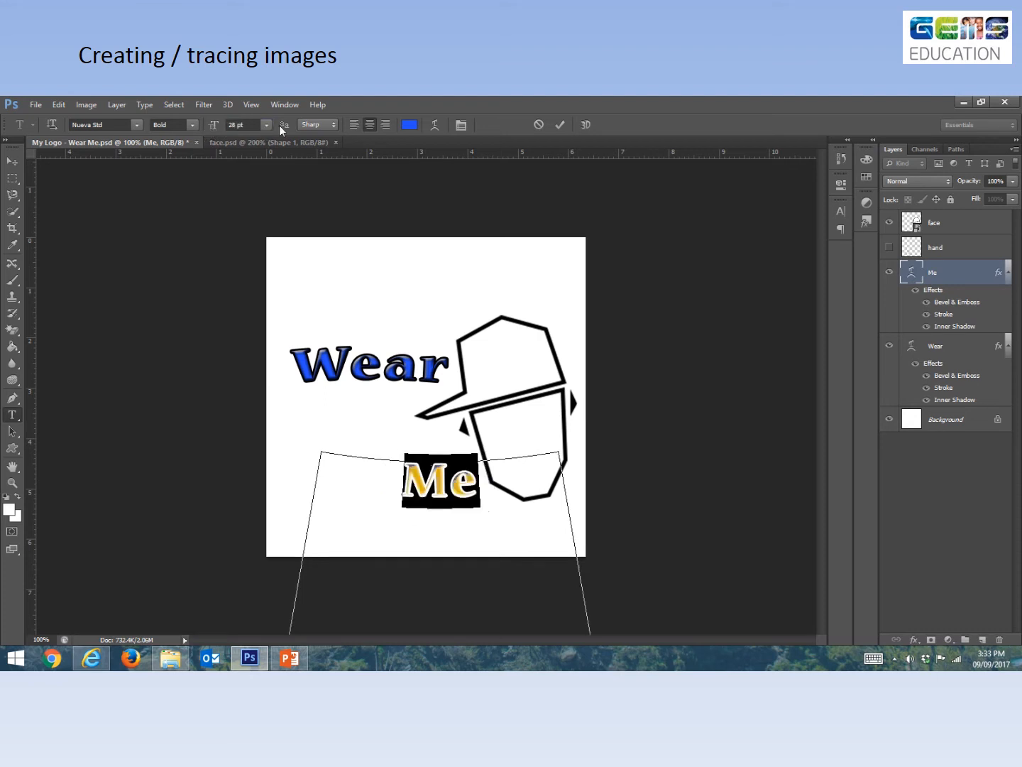
click(559, 125)
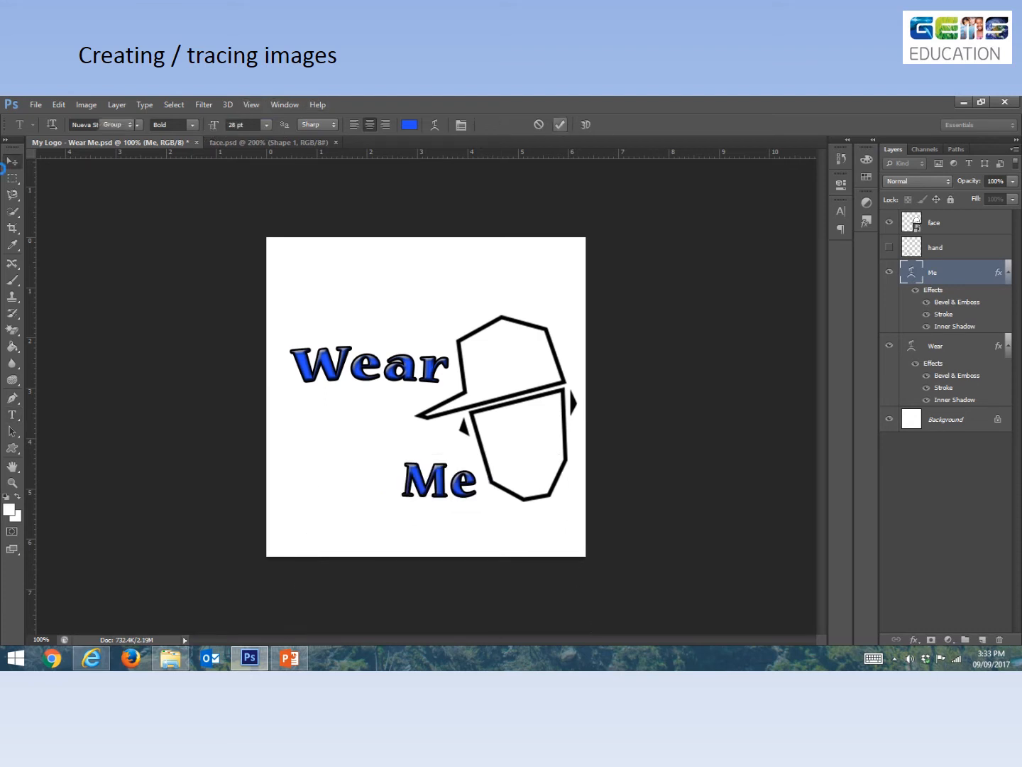
click(12, 162)
drag(420, 487, 352, 413)
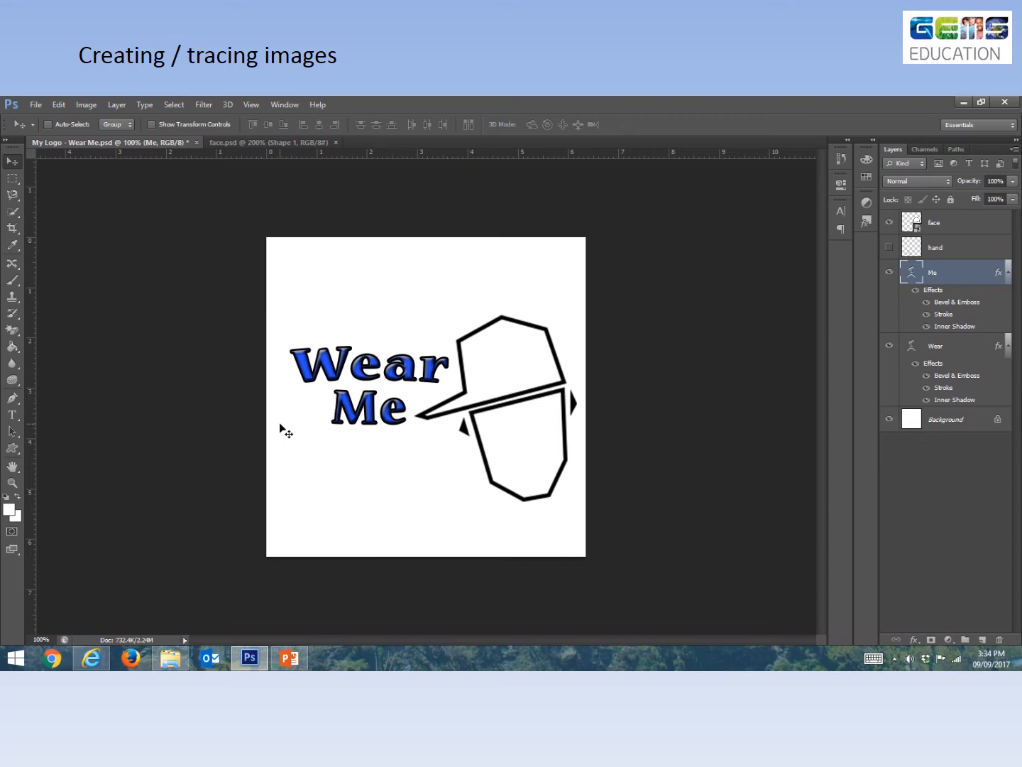
- Review the pen-drawn shapes in face.psd and return to the Wear Me logo document
click(13, 397)
click(268, 143)
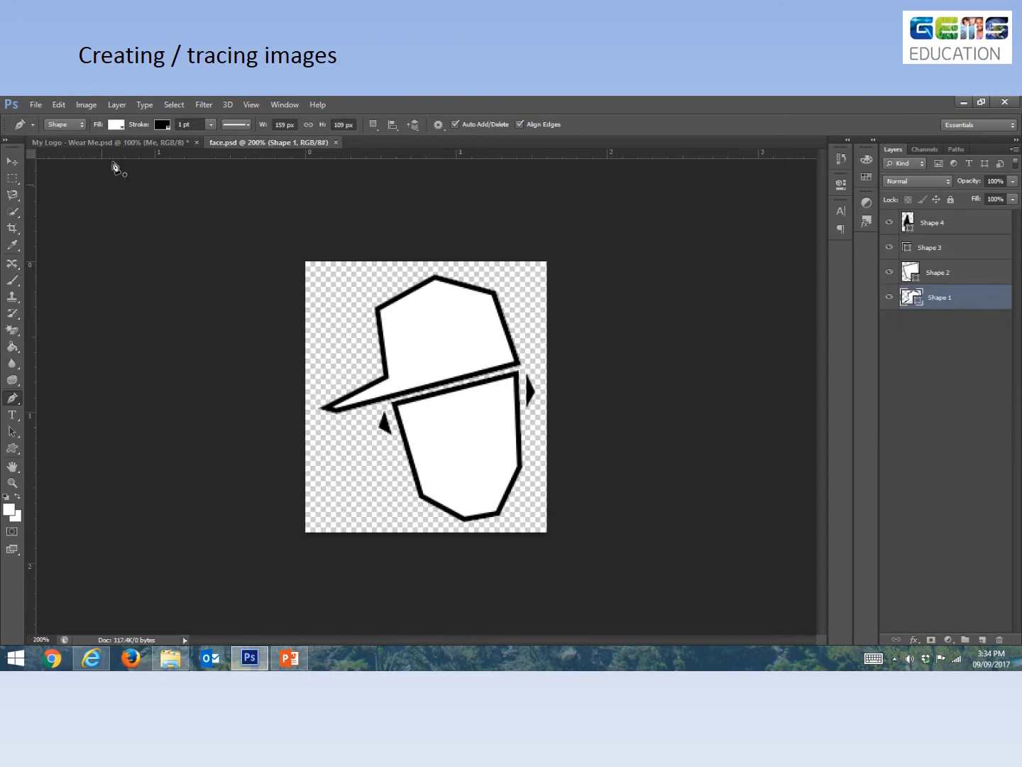
click(117, 140)
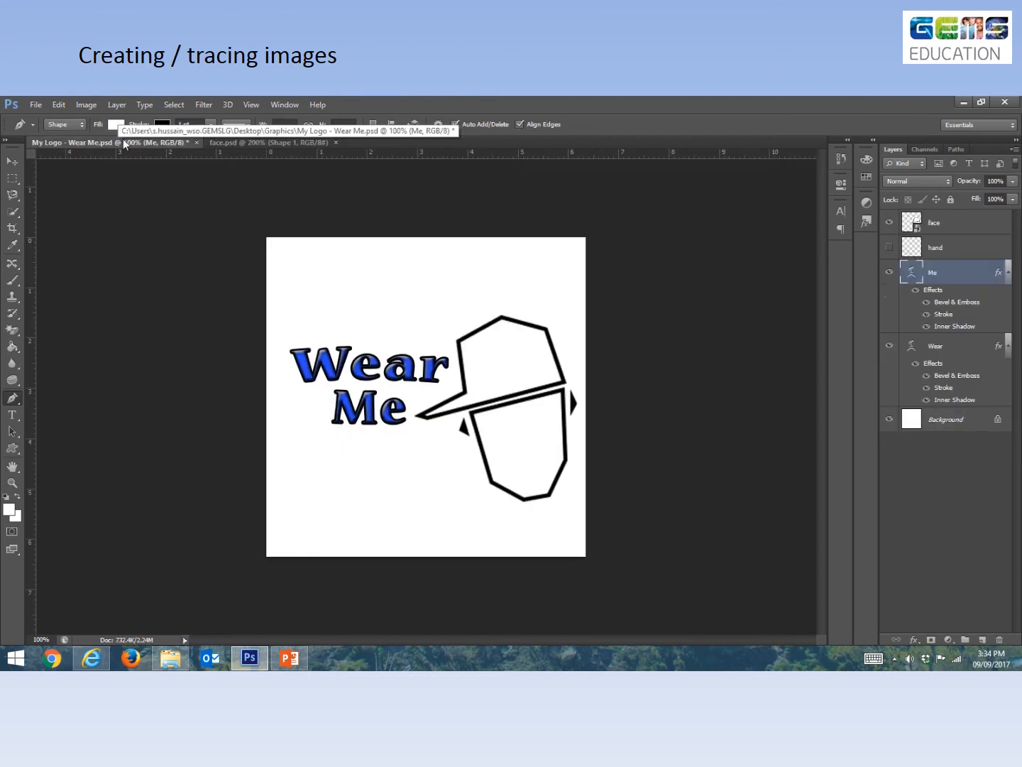
- Draw a blob custom shape about 174 by 100 px below the word Me, with white fill and a 1 pt black stroke
click(12, 448)
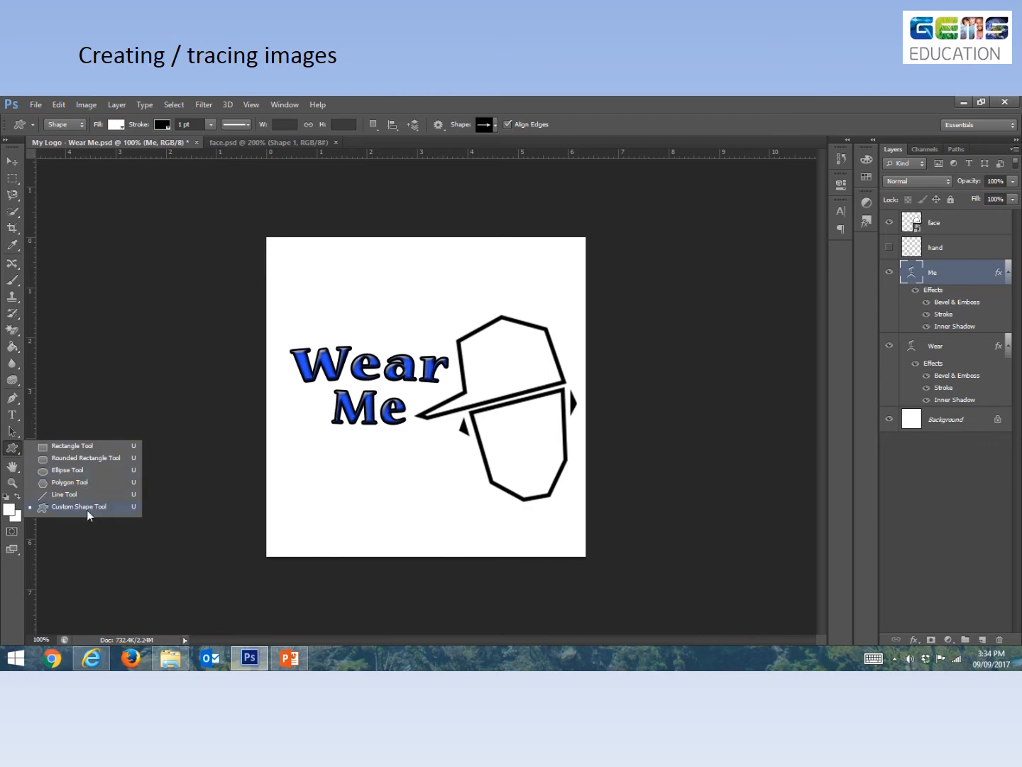
click(54, 504)
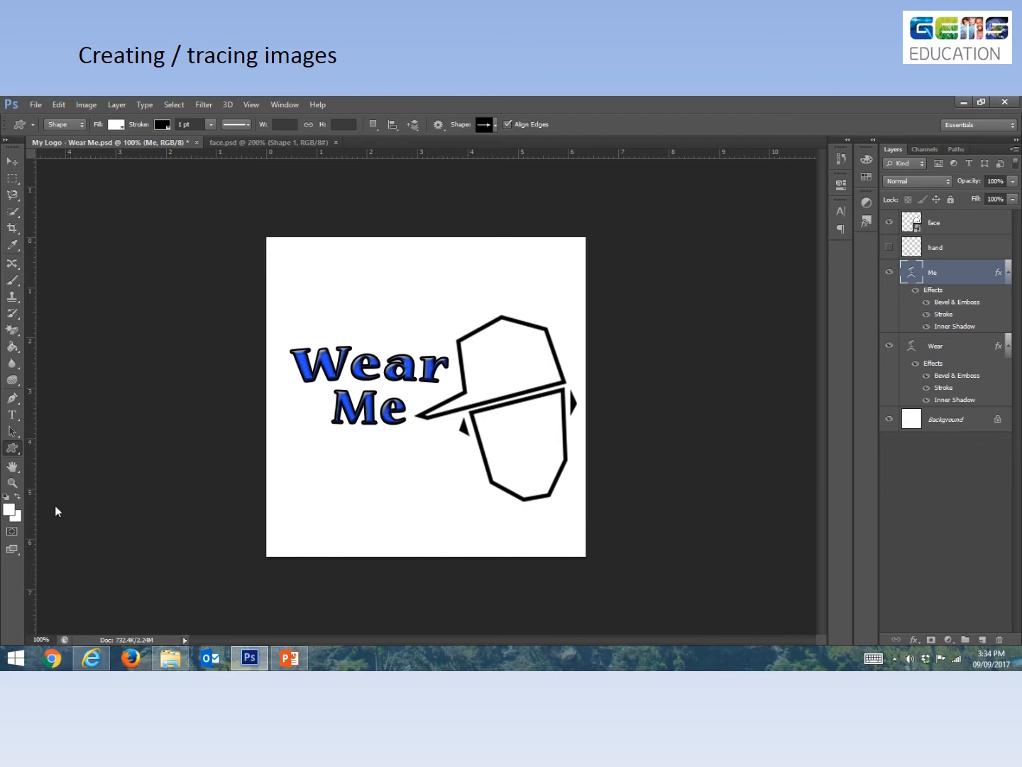
click(81, 125)
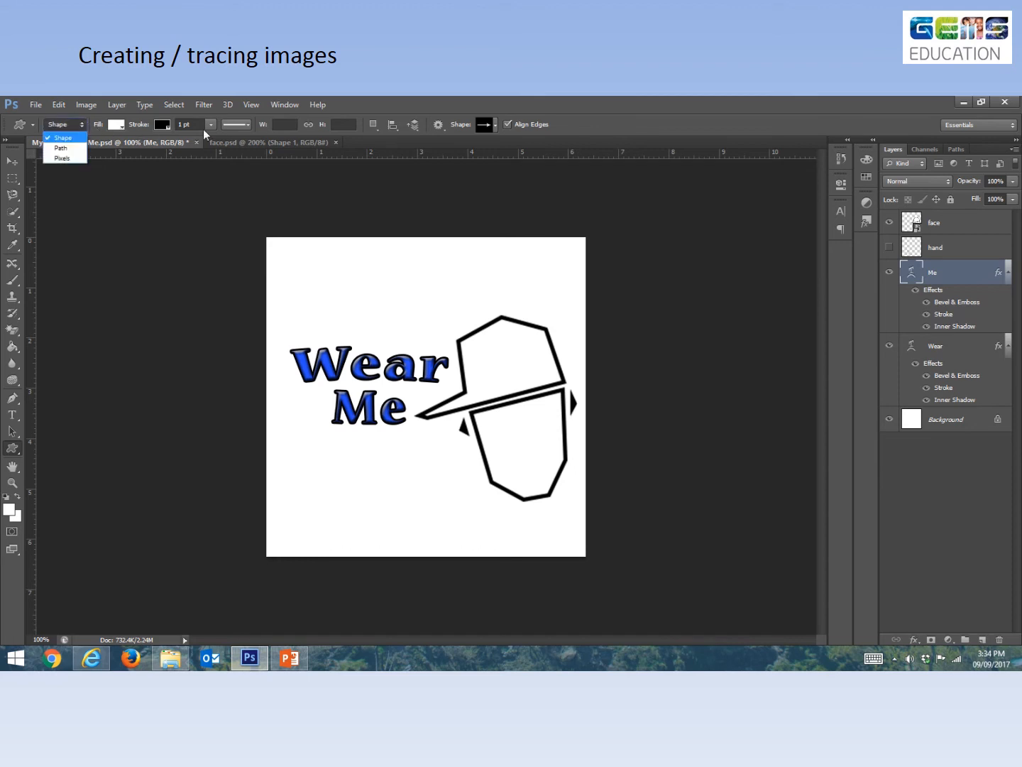
click(32, 125)
click(33, 125)
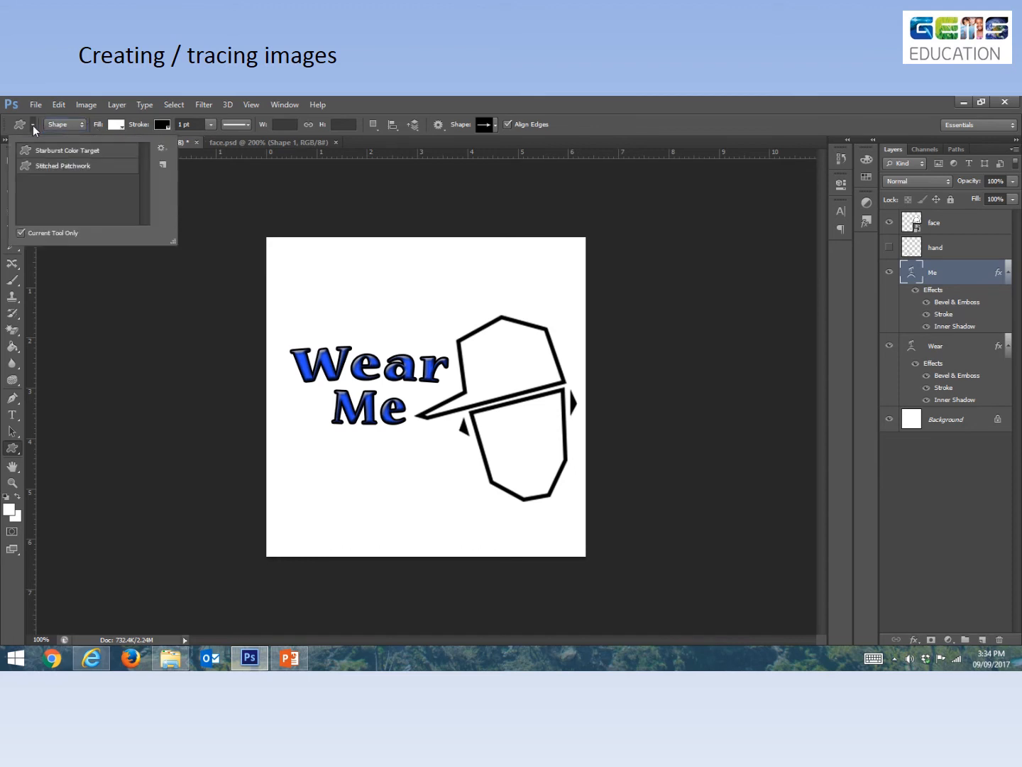
click(495, 126)
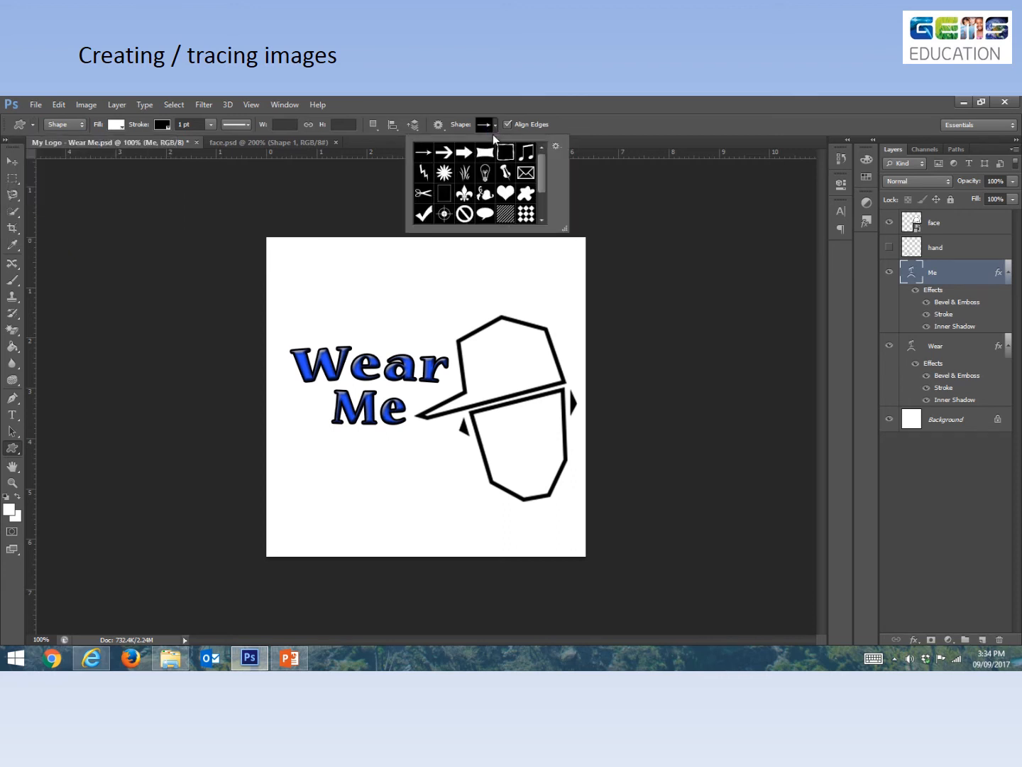
click(494, 132)
click(496, 126)
mouse_move(541, 172)
mouse_down()
mouse_move(542, 197)
mouse_move(541, 167)
mouse_up()
click(526, 194)
click(313, 499)
drag(306, 503, 416, 438)
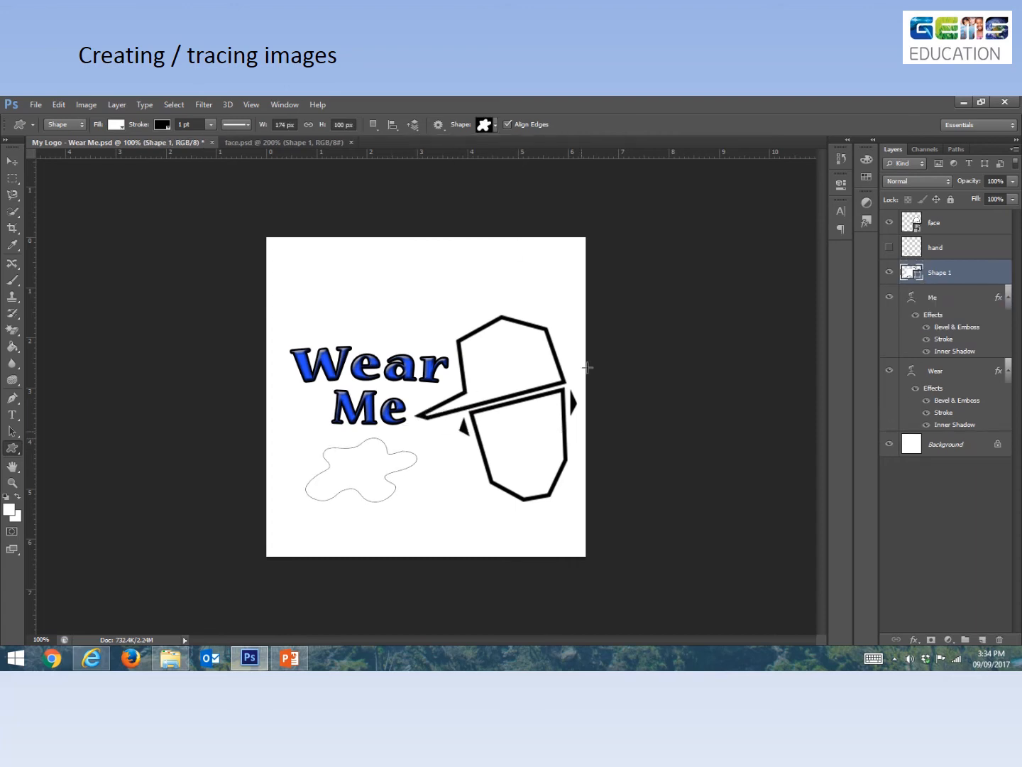
- Add a 3 px black outside Stroke layer style to the blob shape
right_click(962, 275)
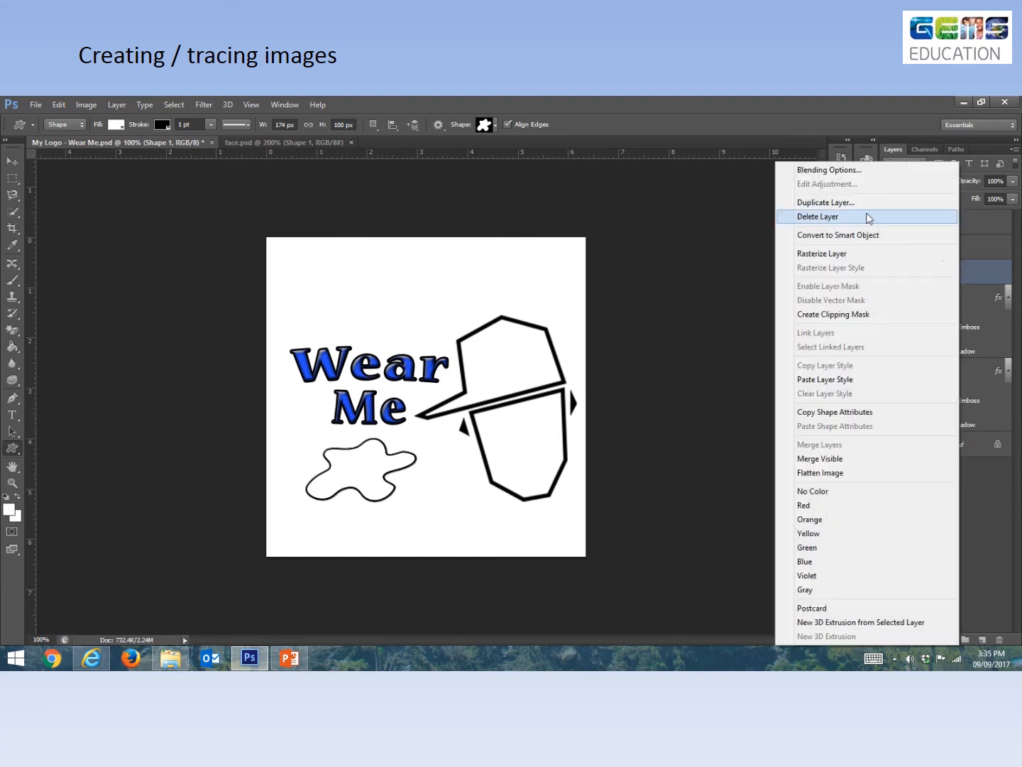
click(851, 172)
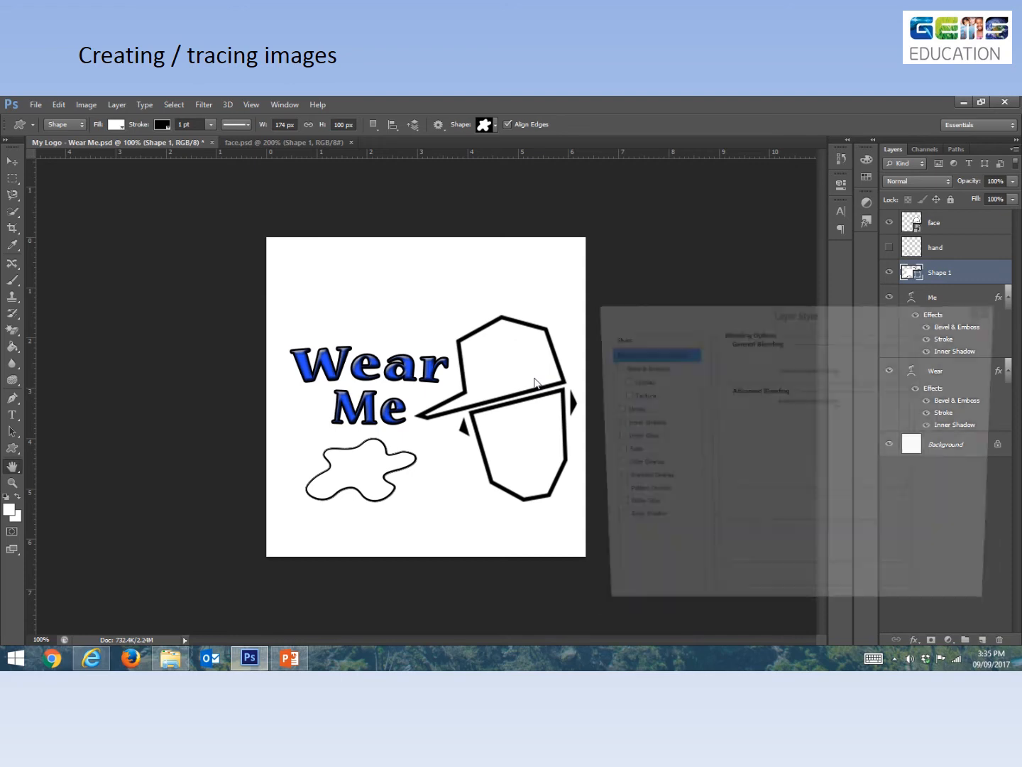
click(610, 410)
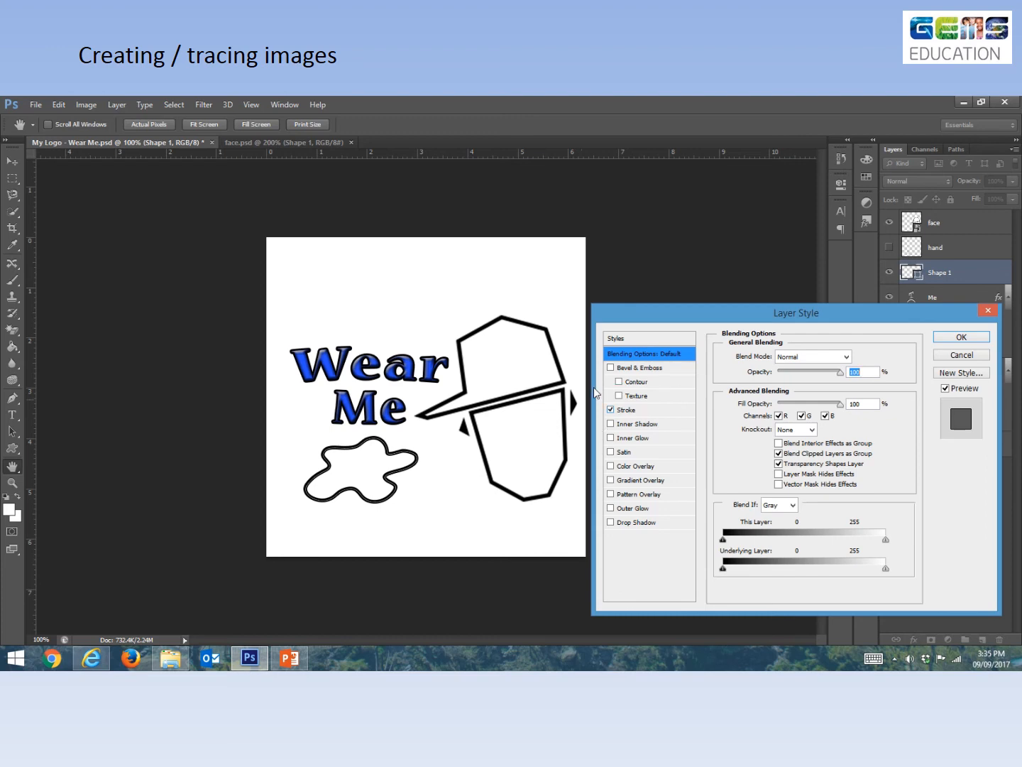
click(646, 413)
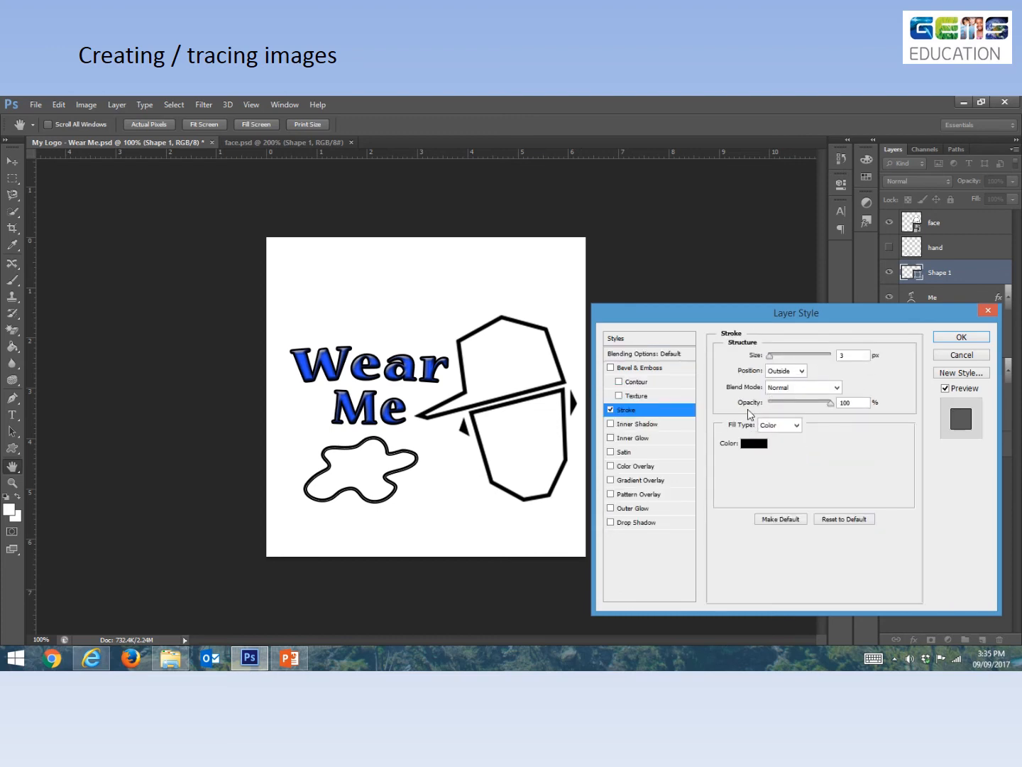
click(958, 337)
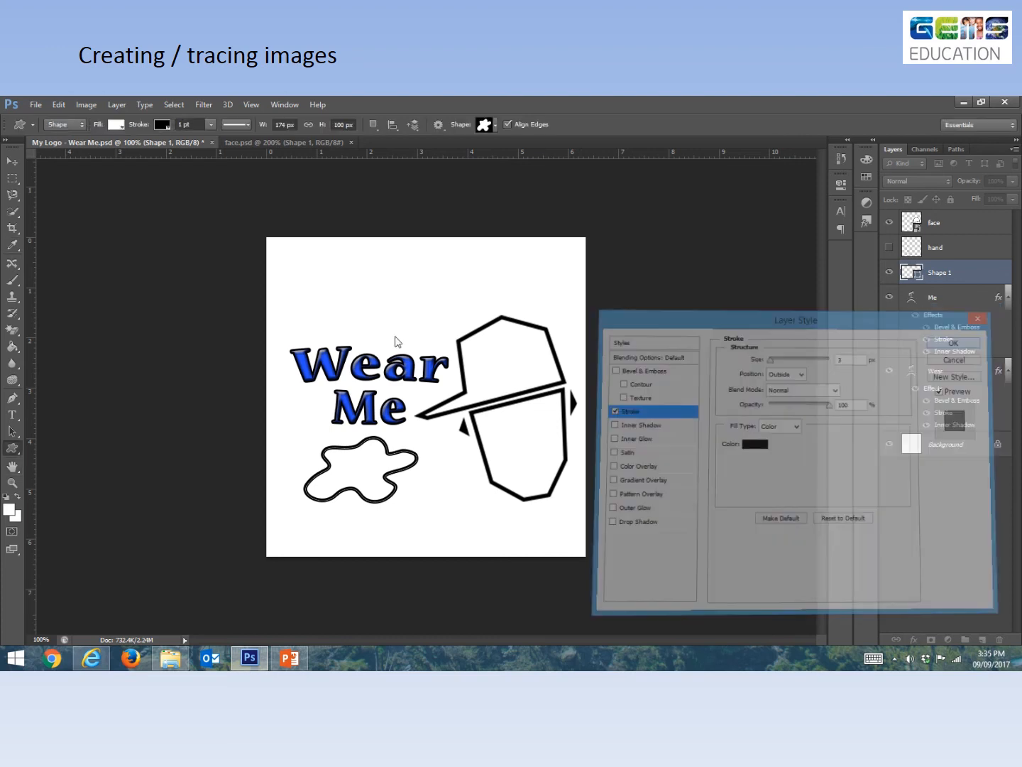
- Hide the blob shape layer and save the Wear Me logo PSD with Maximize Compatibility enabled
click(888, 271)
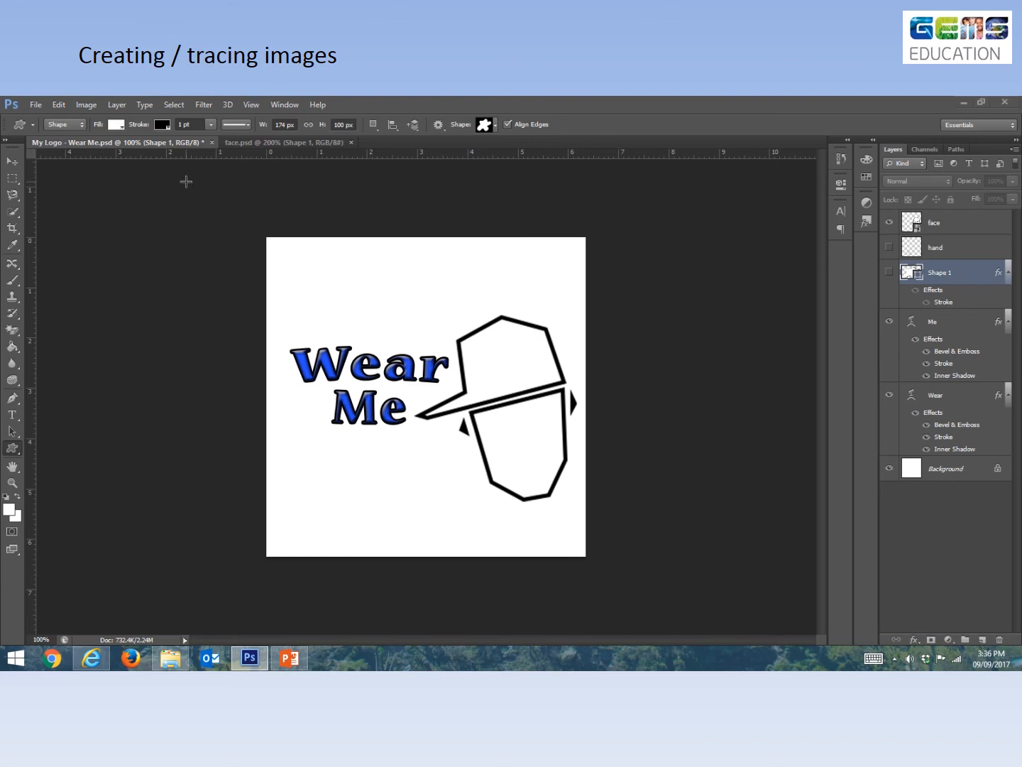
key(super)
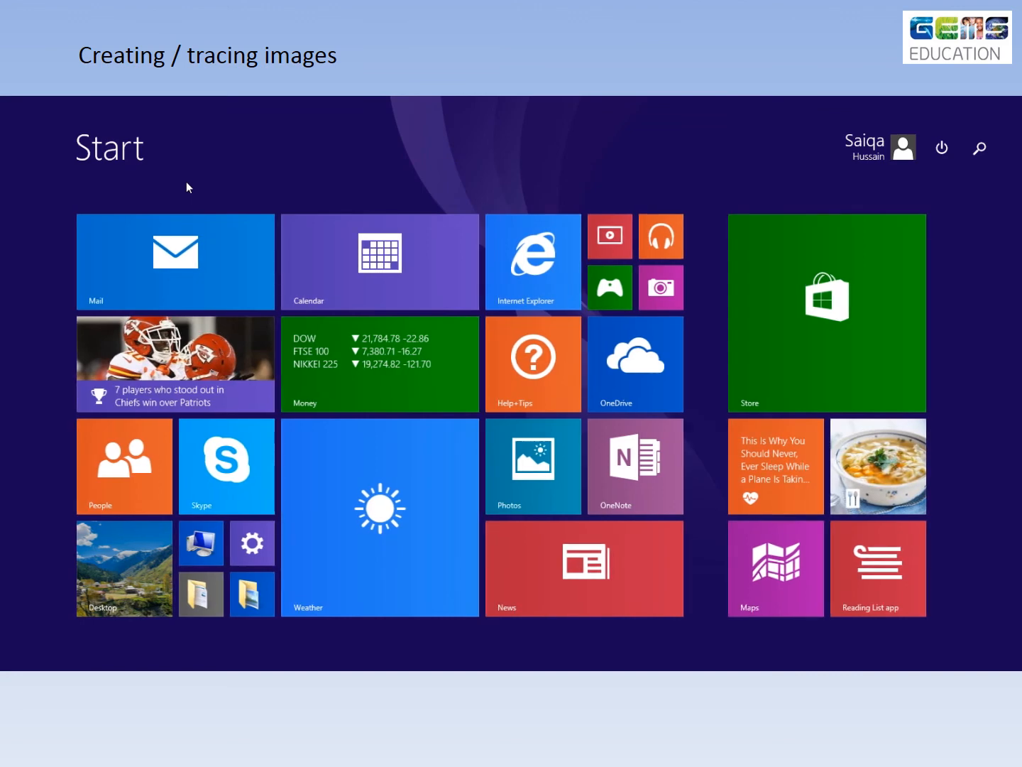
key(super)
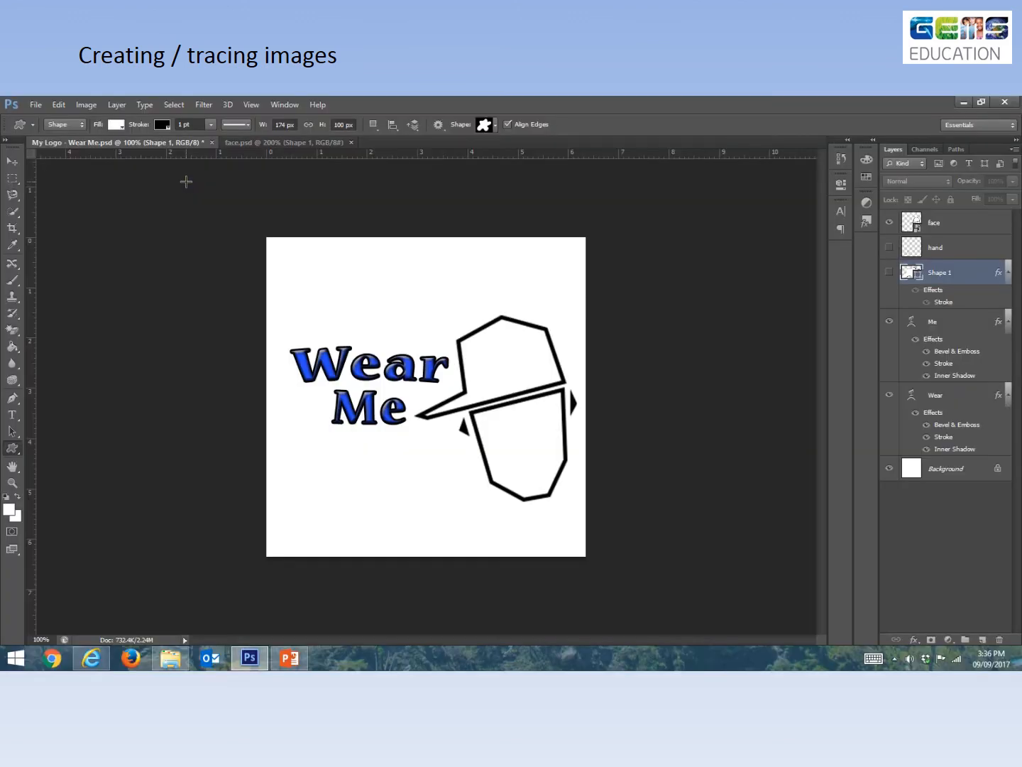
click(35, 105)
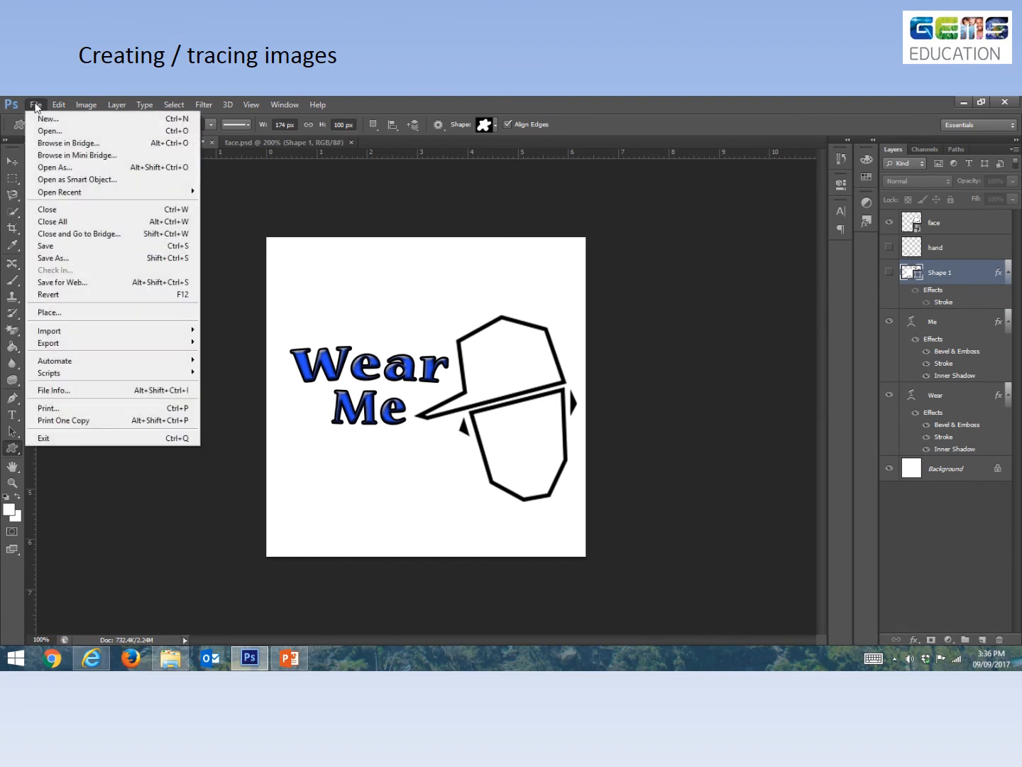
click(46, 245)
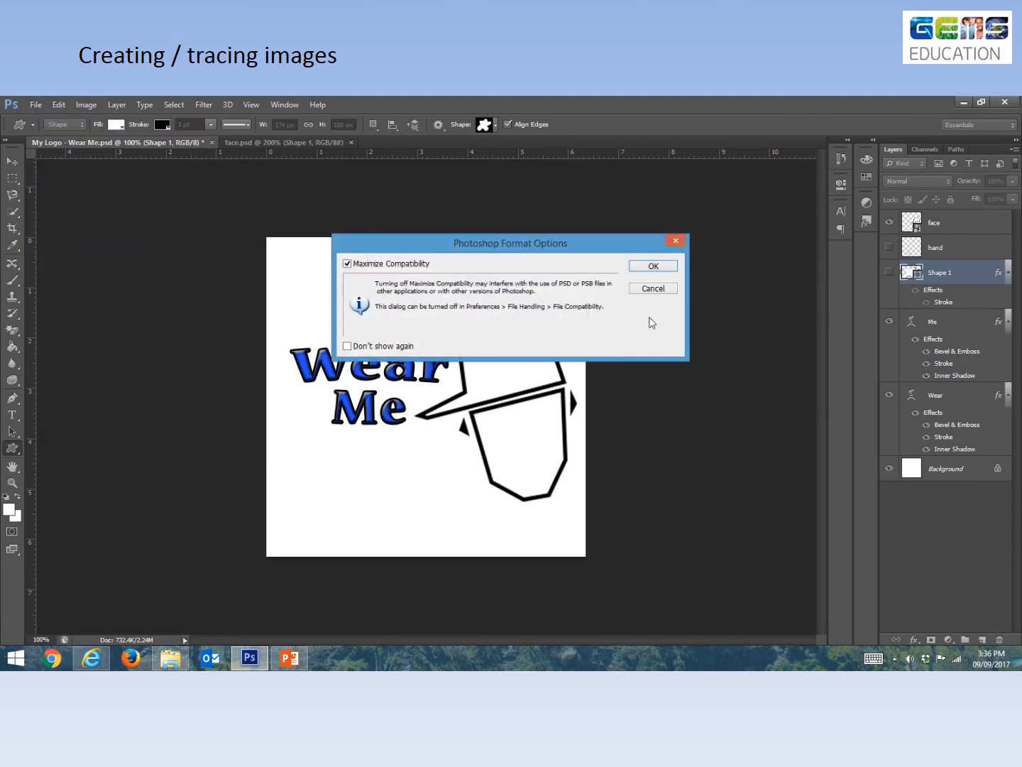
click(649, 266)
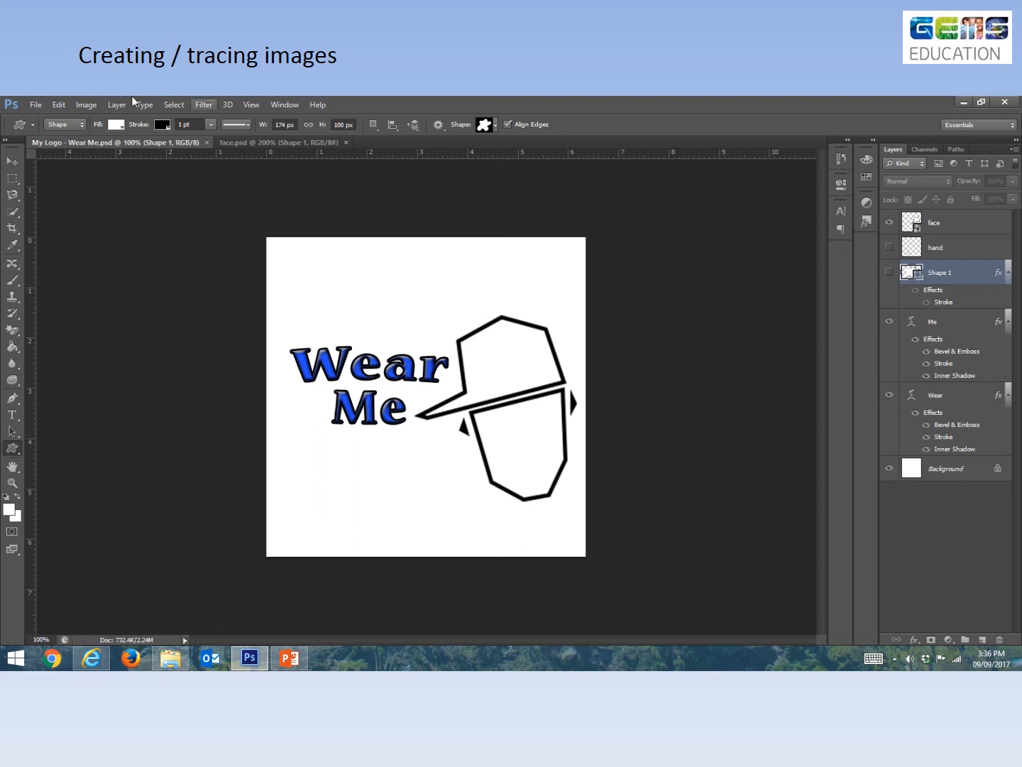
- Save a JPEG copy of the logo as My Logo - Wear Me.jpg in the Graphics folder, with High quality
click(39, 105)
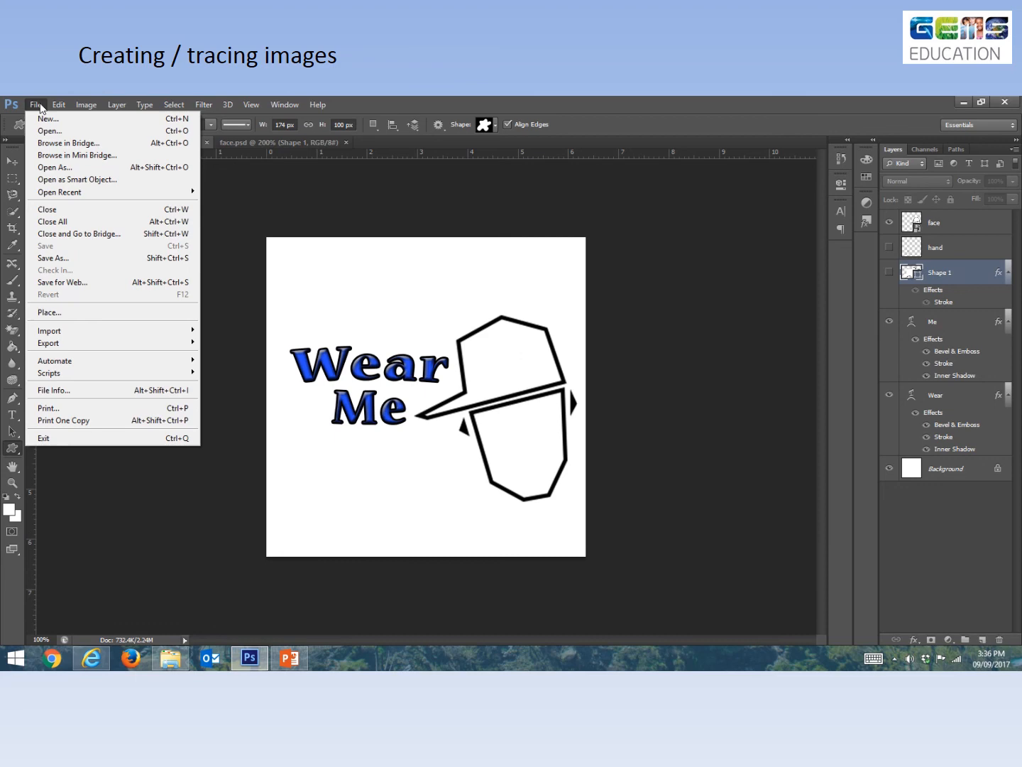
click(61, 260)
click(266, 456)
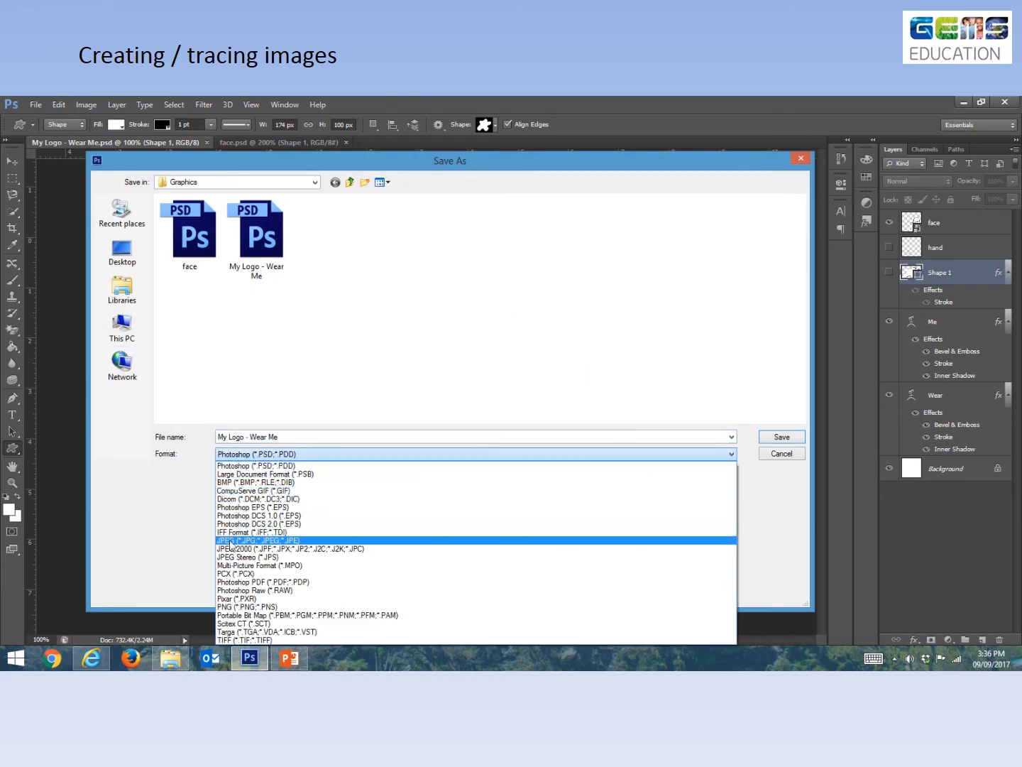
click(257, 541)
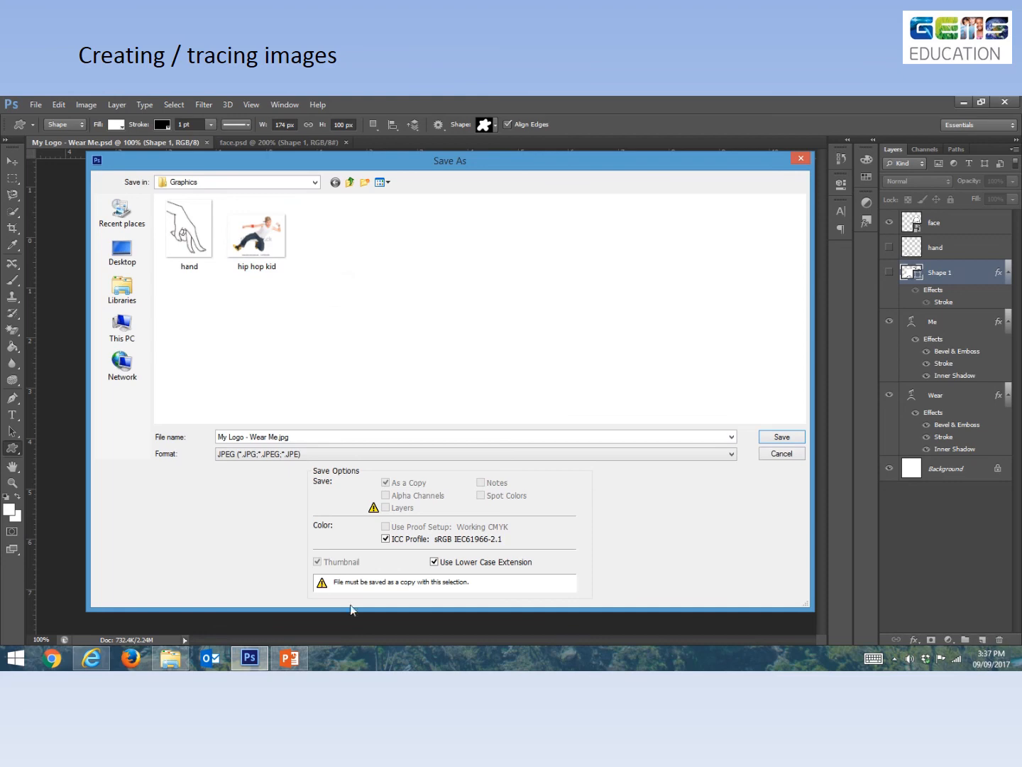
drag(289, 440, 231, 447)
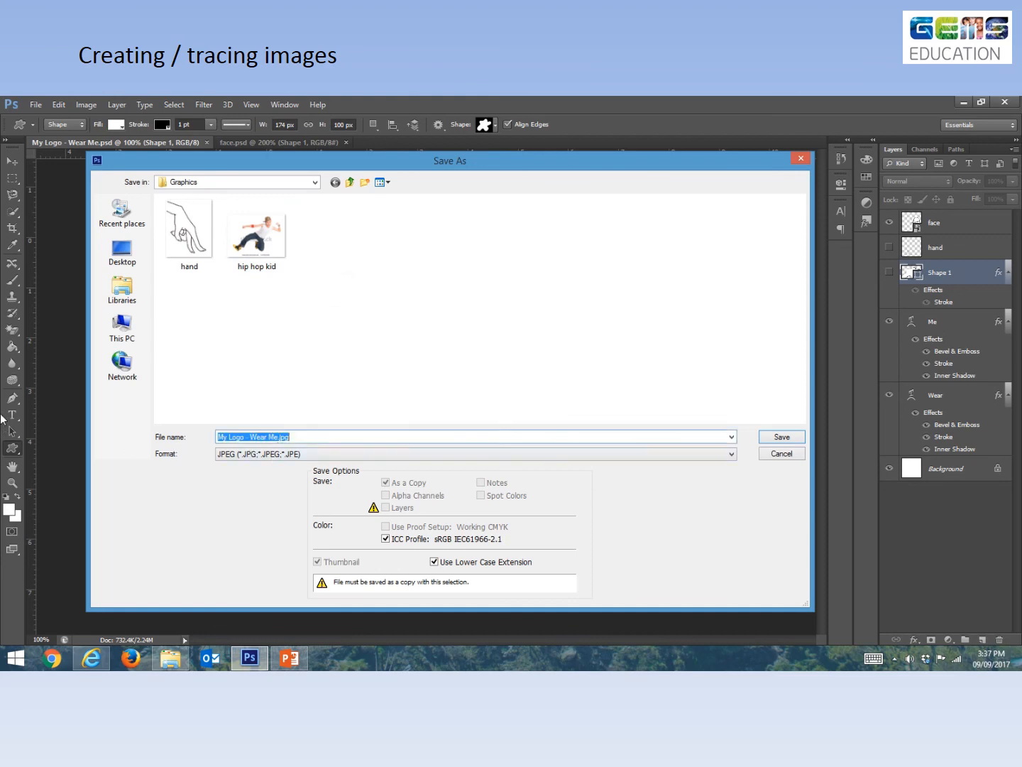
click(337, 455)
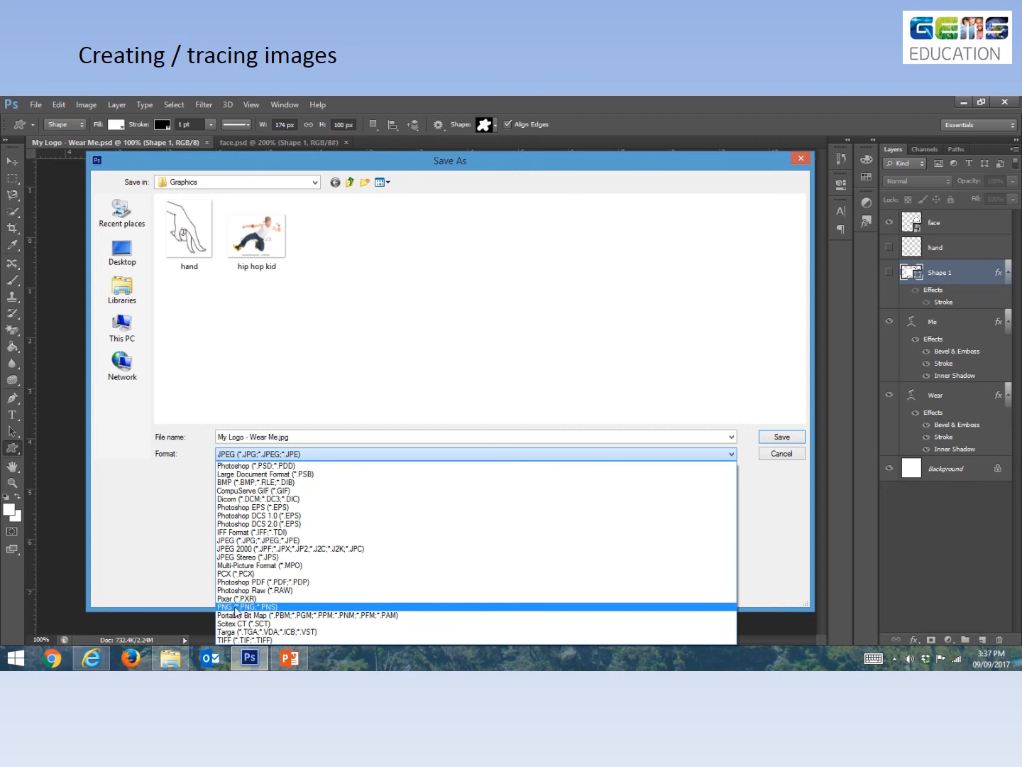
click(247, 540)
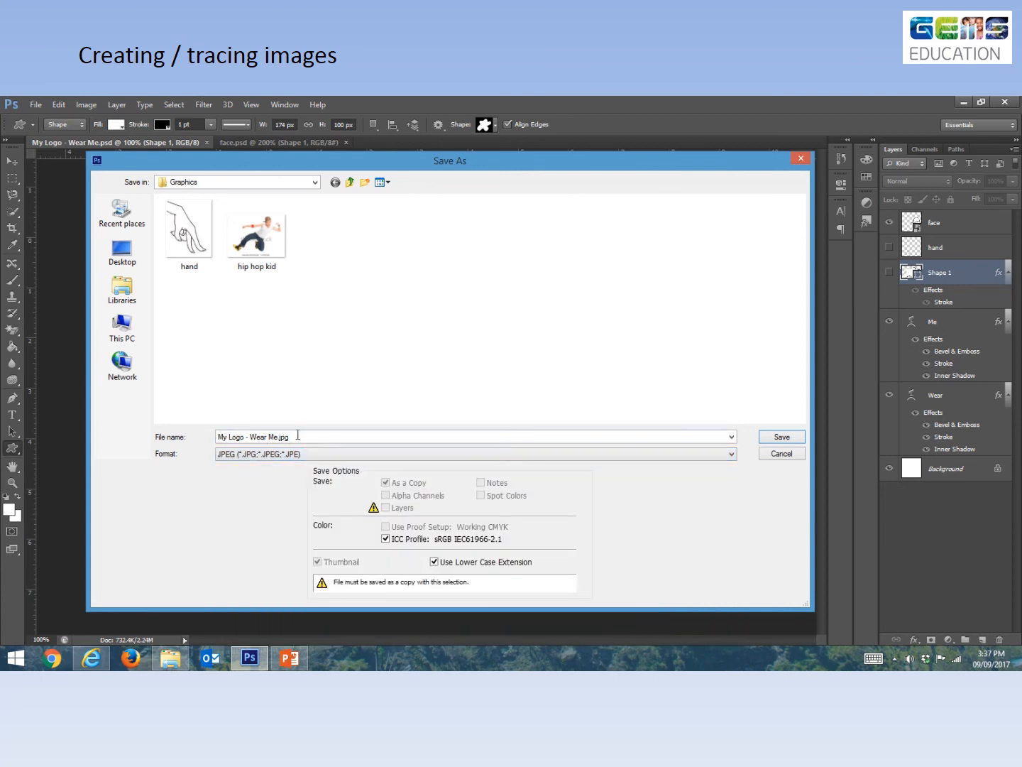
drag(298, 434, 217, 436)
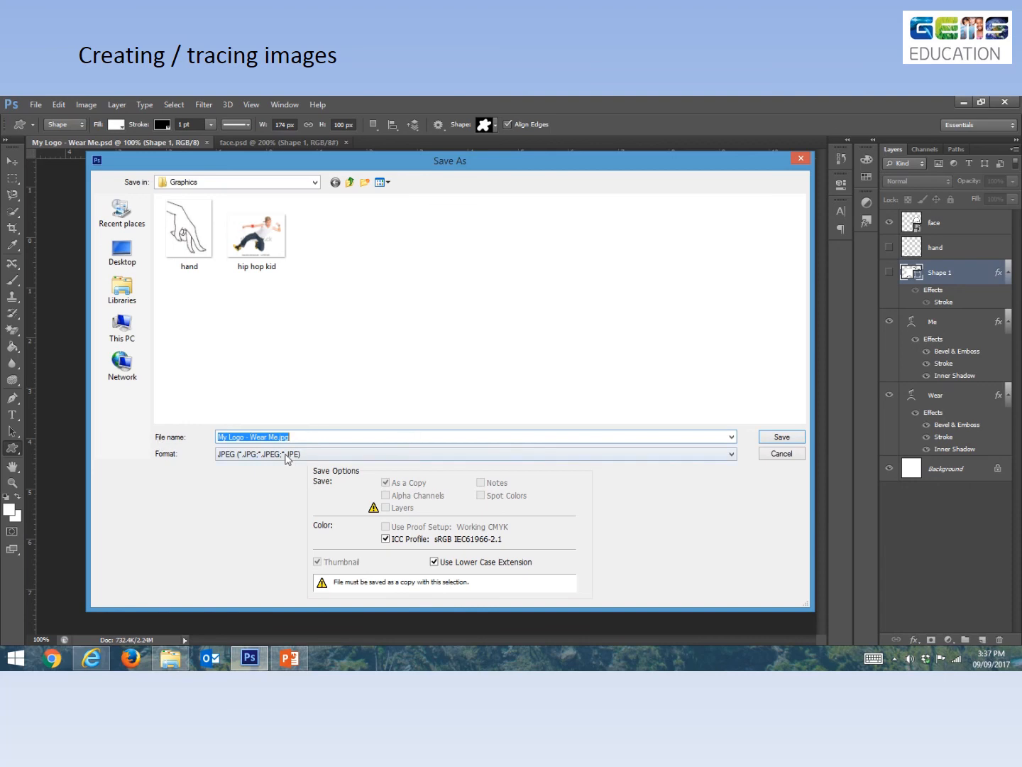
click(764, 438)
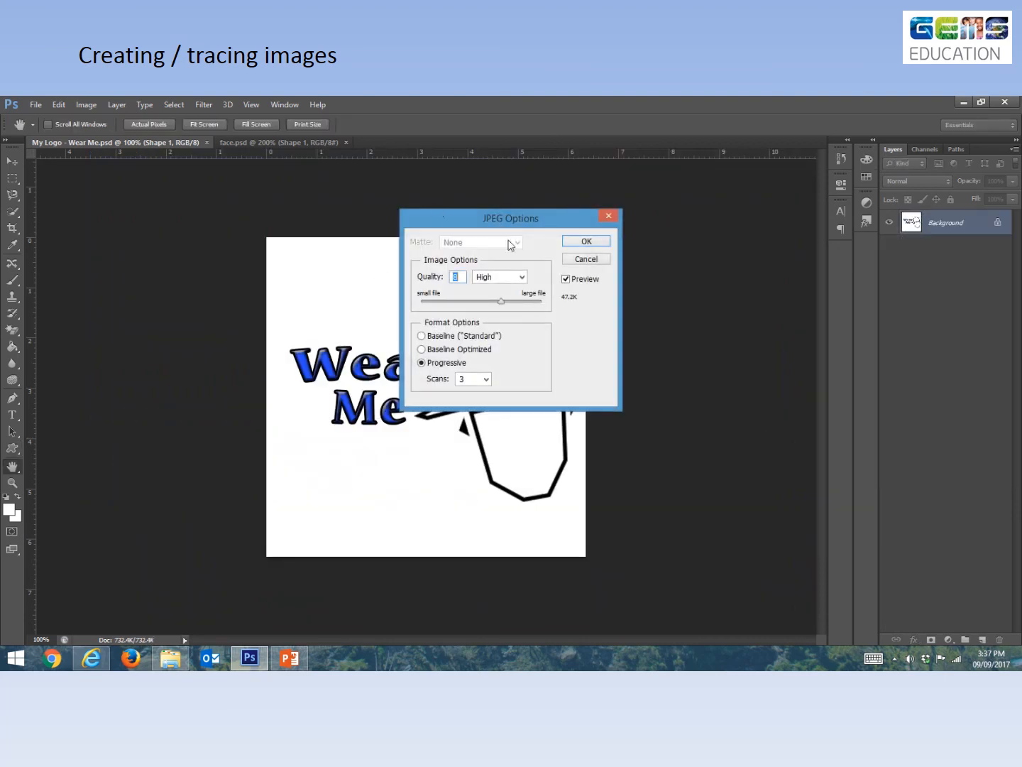
mouse_move(501, 305)
mouse_down()
mouse_move(529, 306)
mouse_move(506, 305)
mouse_up()
click(585, 242)
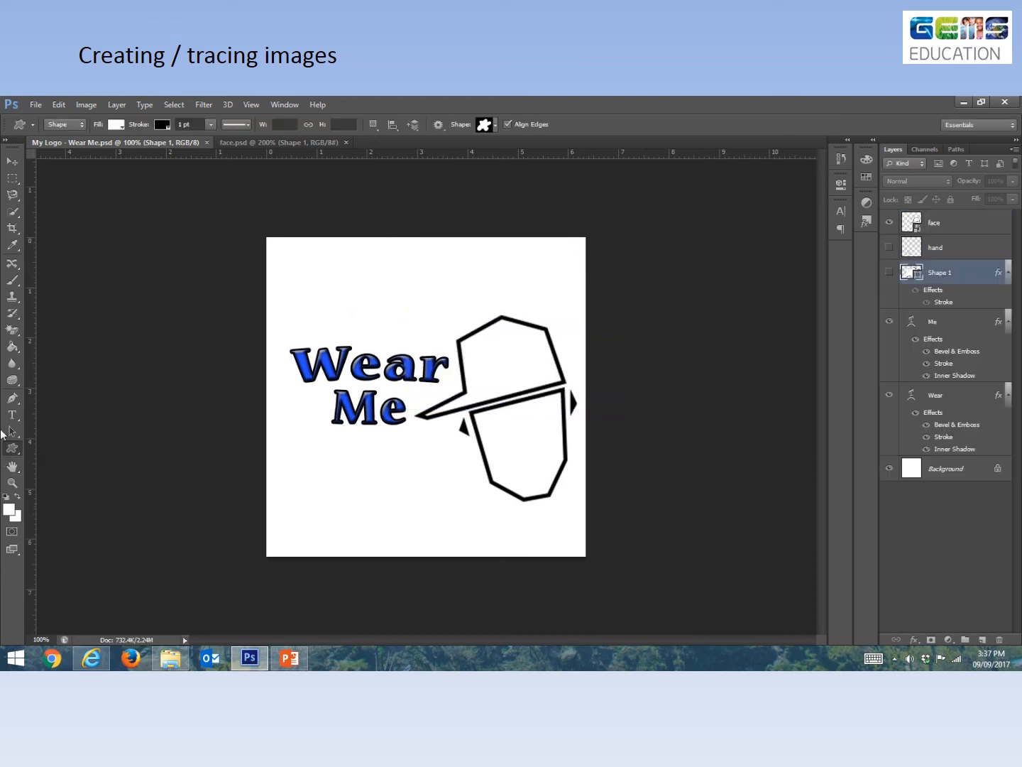
- Delete the white Background layer and the hidden blob shape layer from the logo document
drag(953, 473, 999, 640)
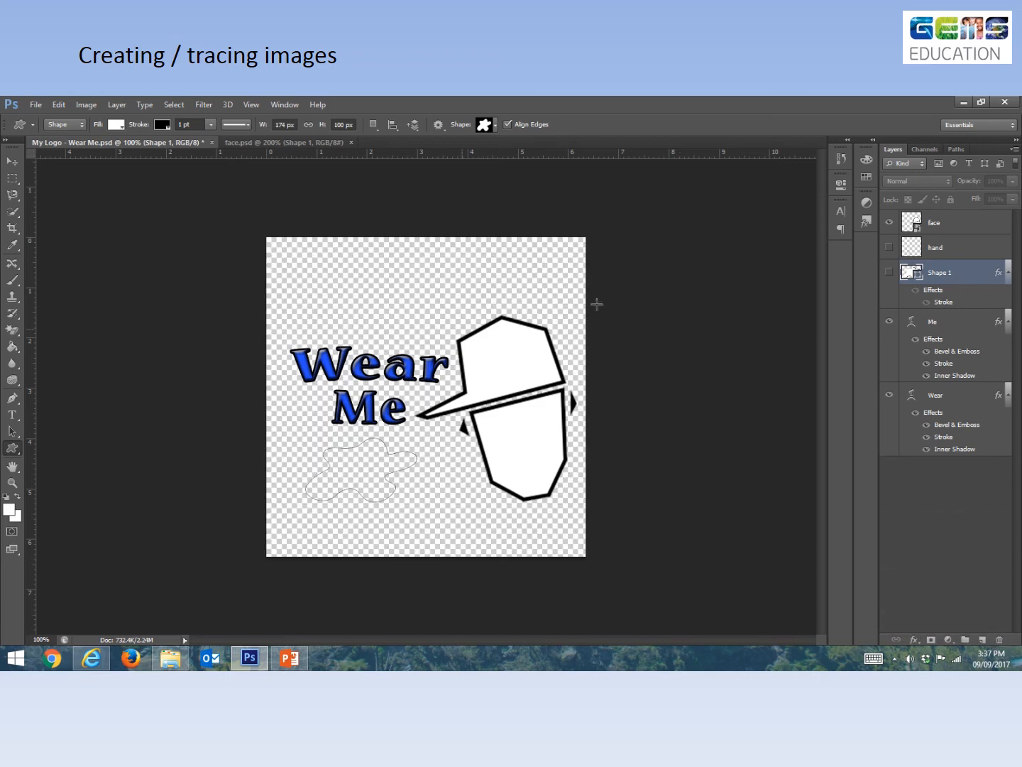
drag(973, 290, 999, 639)
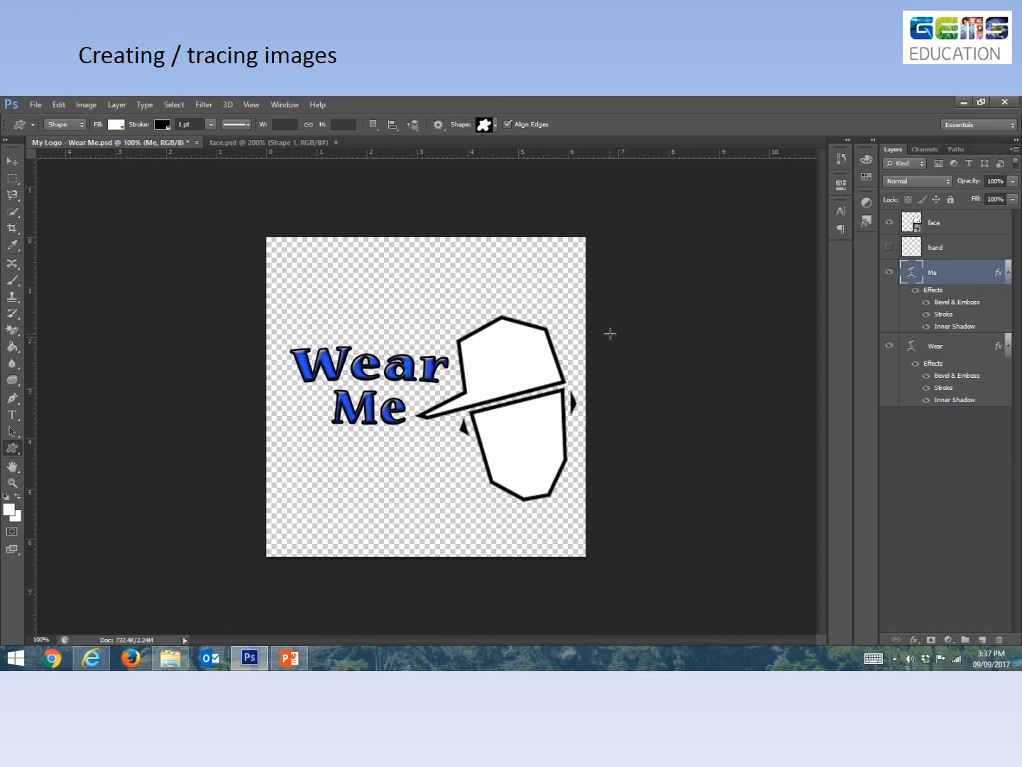
- Save a PNG copy as My Logo - Wear Me.png in the Graphics folder, with Smallest / Slow compression and no interlacing
click(32, 104)
click(61, 264)
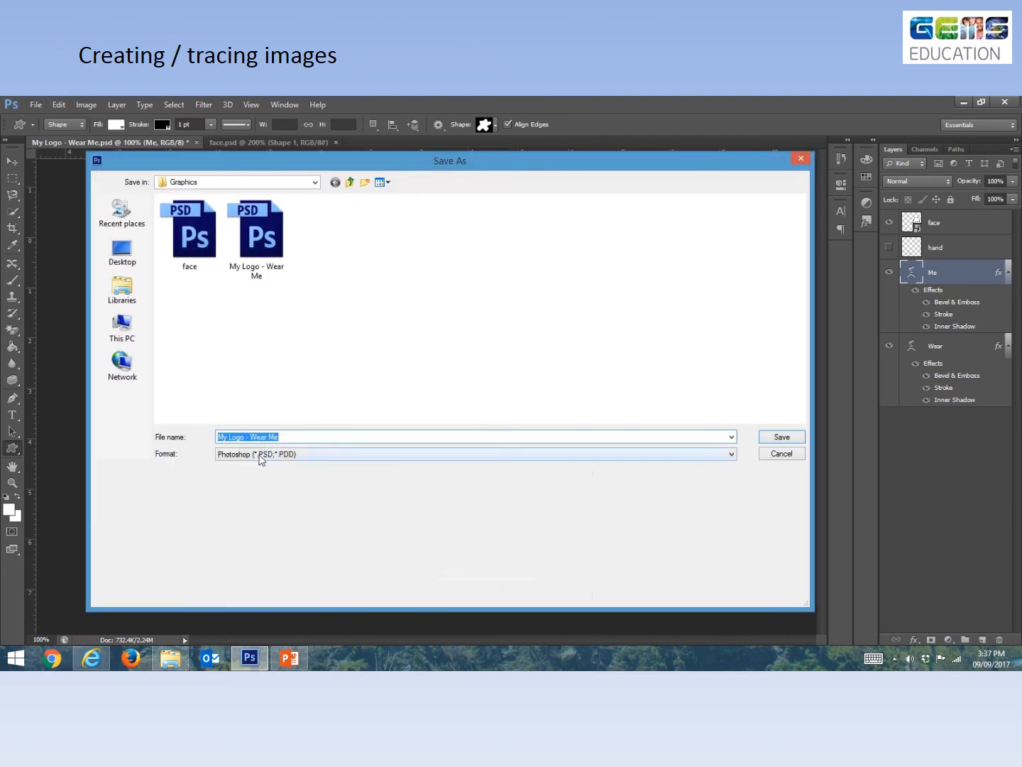
click(260, 455)
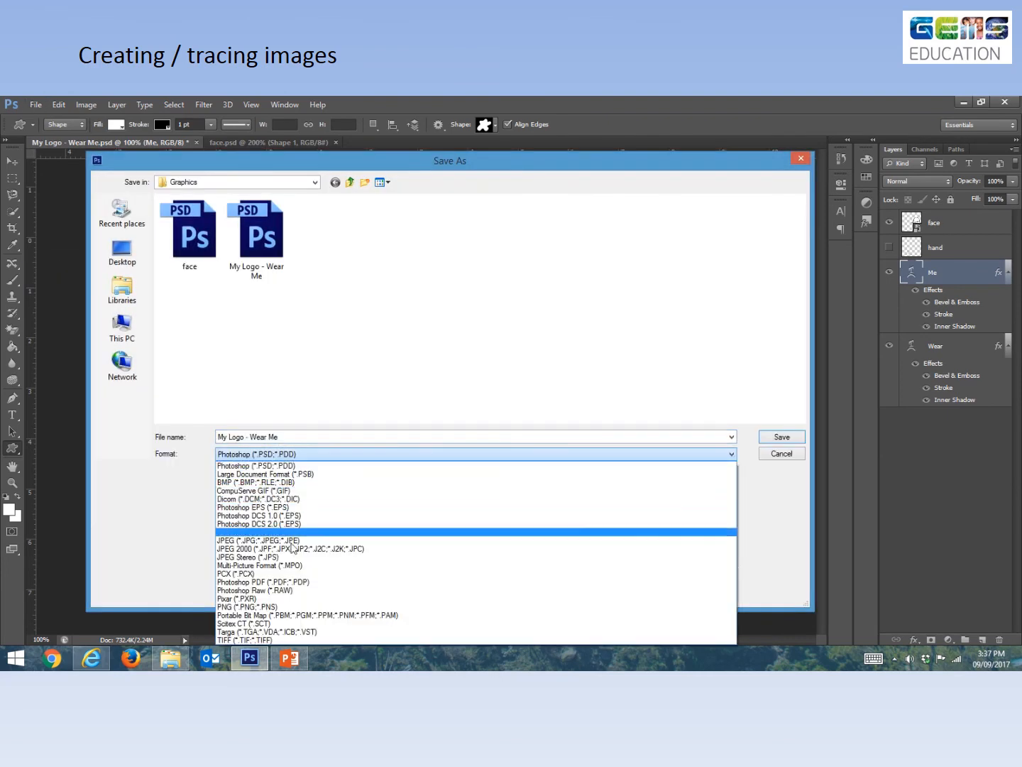
click(291, 606)
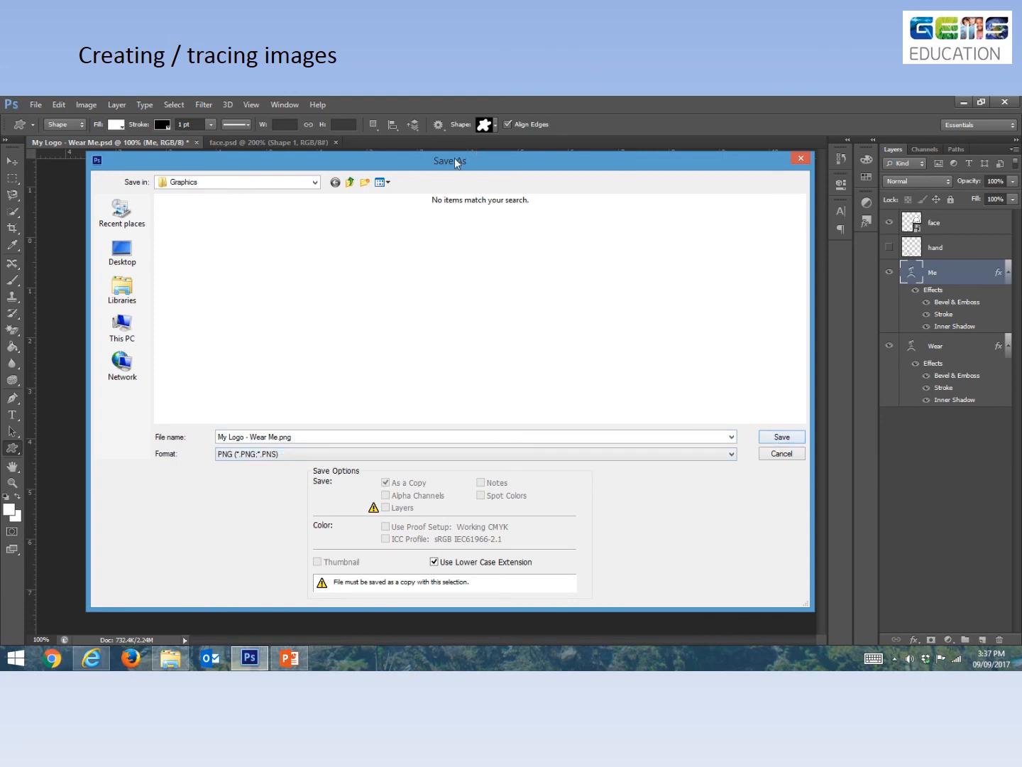
mouse_move(454, 158)
mouse_down()
mouse_move(330, 507)
mouse_move(524, 443)
mouse_move(485, 596)
mouse_move(490, 458)
mouse_move(461, 137)
mouse_up()
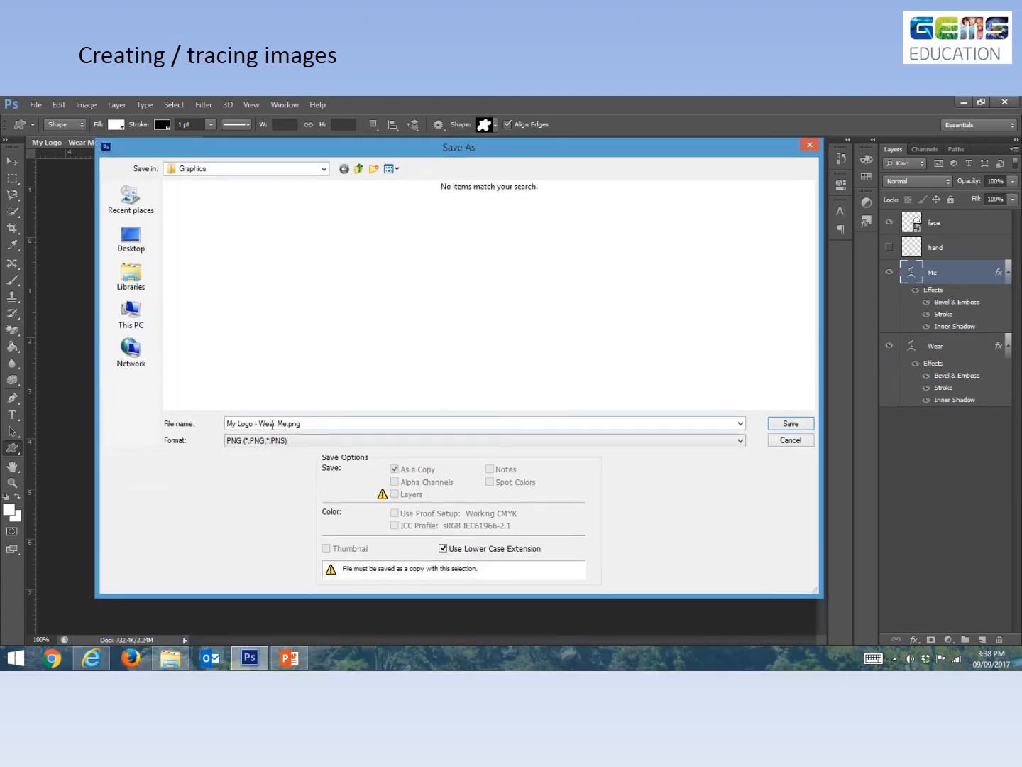
click(779, 424)
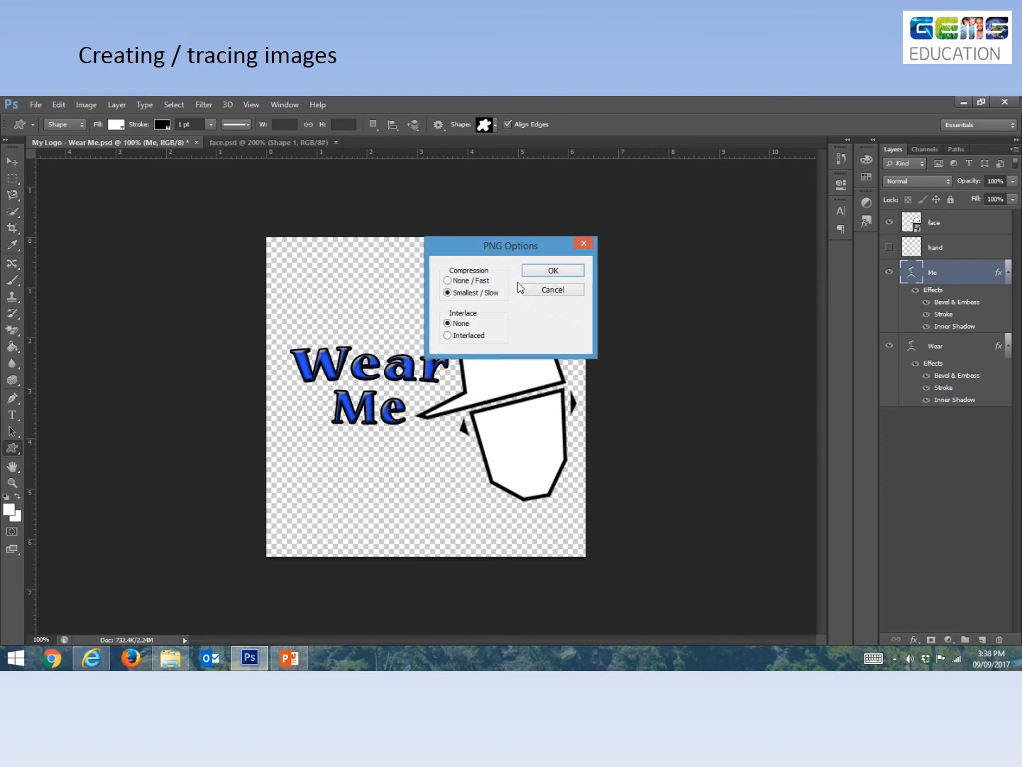
click(555, 271)
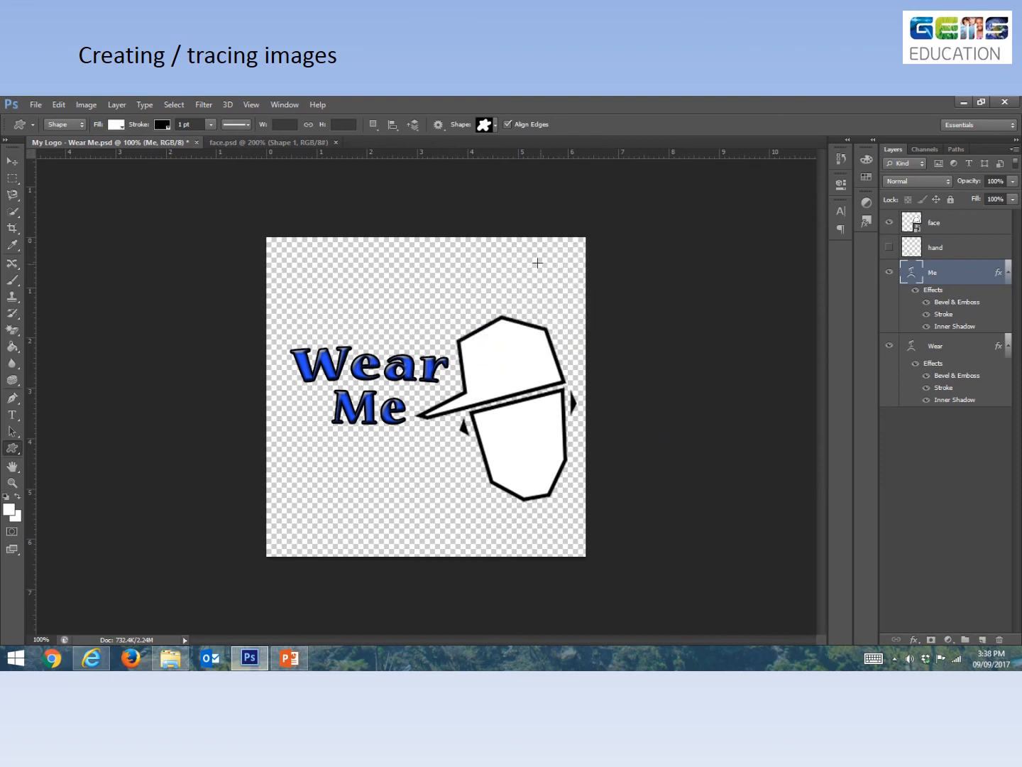